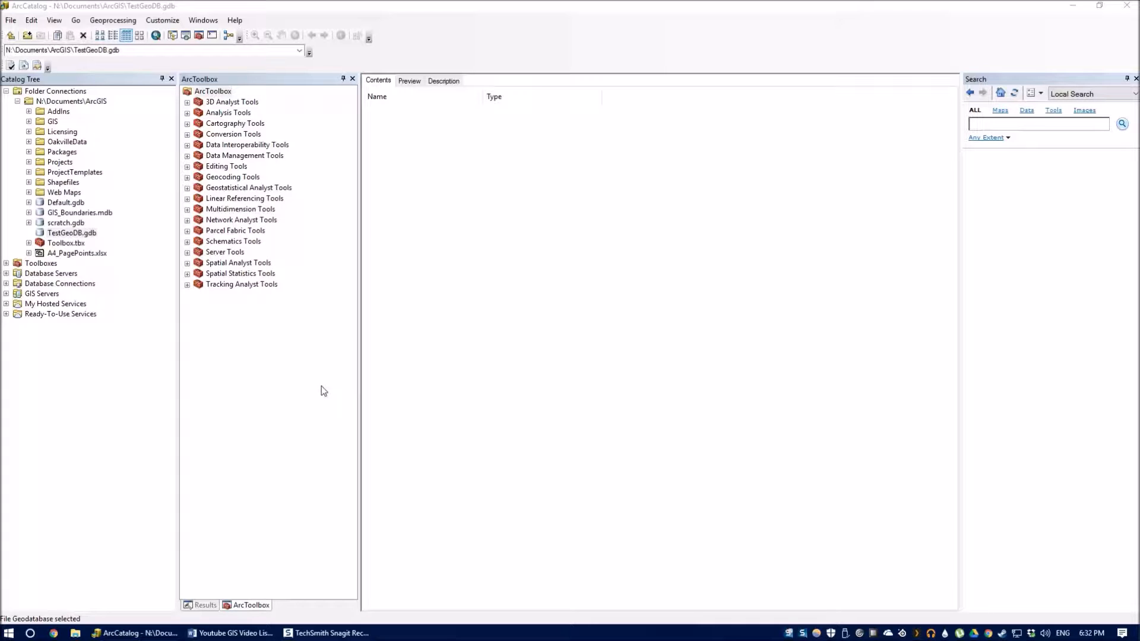
{"action": "left_click", "coordinate": [229, 112]}
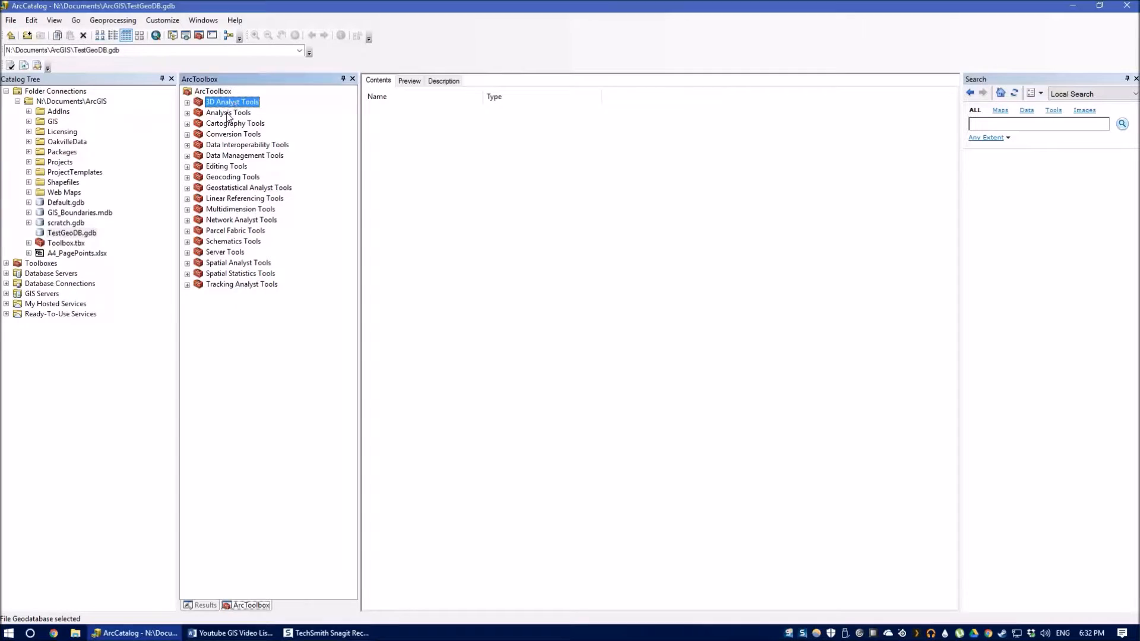
{"action": "left_click", "coordinate": [227, 168]}
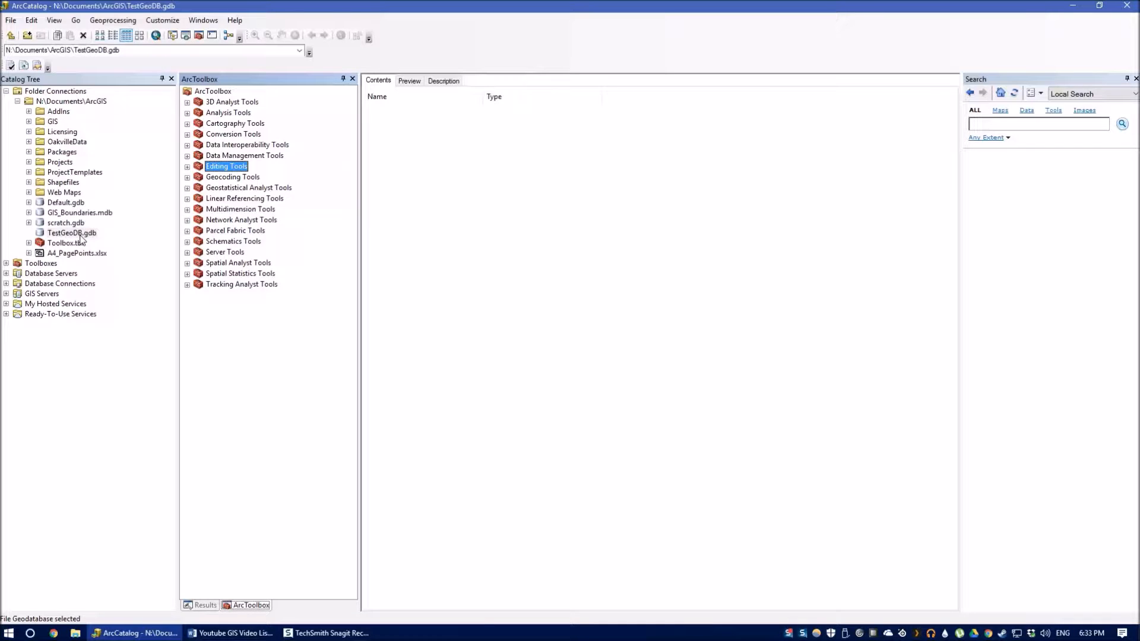
Start a new feature class in the TestGeoDB.gdb geodatabase and name it TestPolygon
{"action": "left_click", "coordinate": [82, 236]}
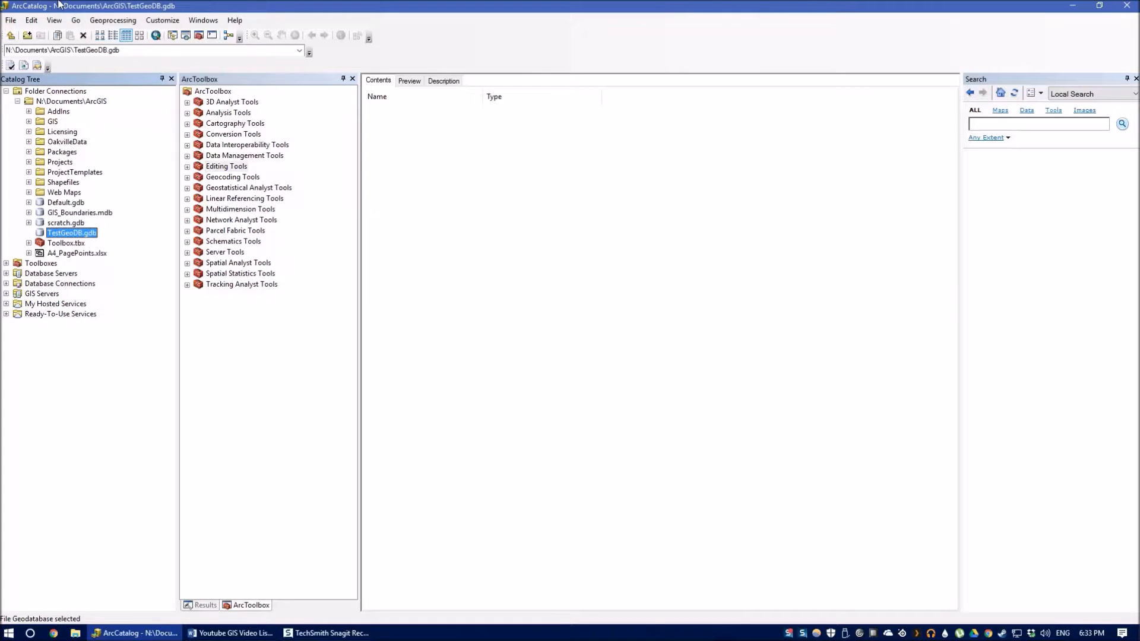
{"action": "right_click", "coordinate": [71, 239]}
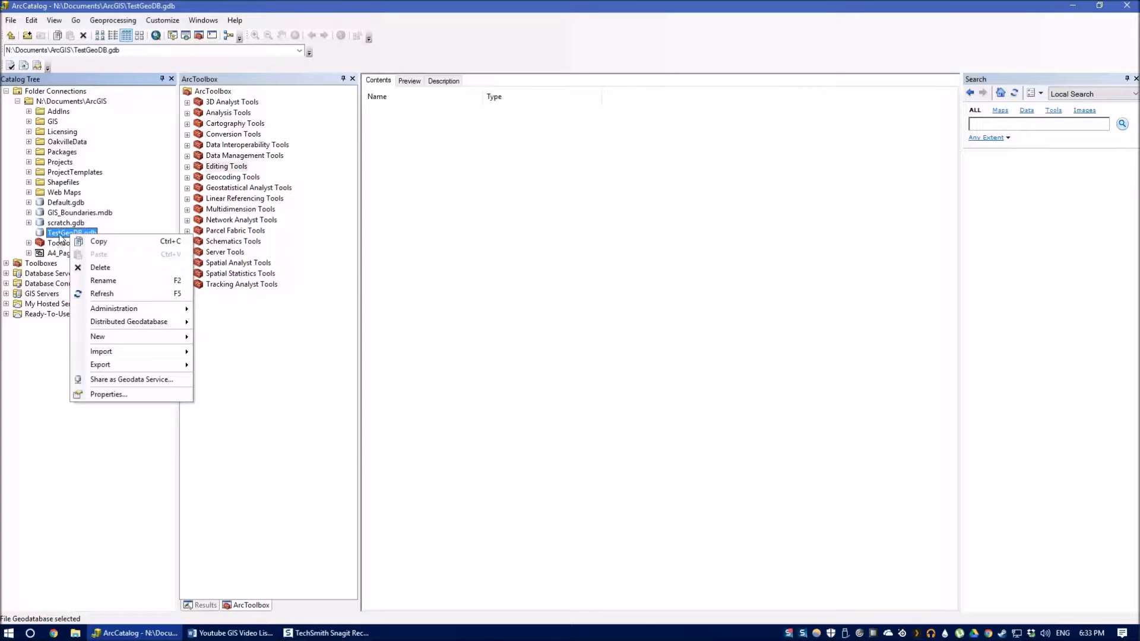
{"action": "mouse_move", "coordinate": [157, 337]}
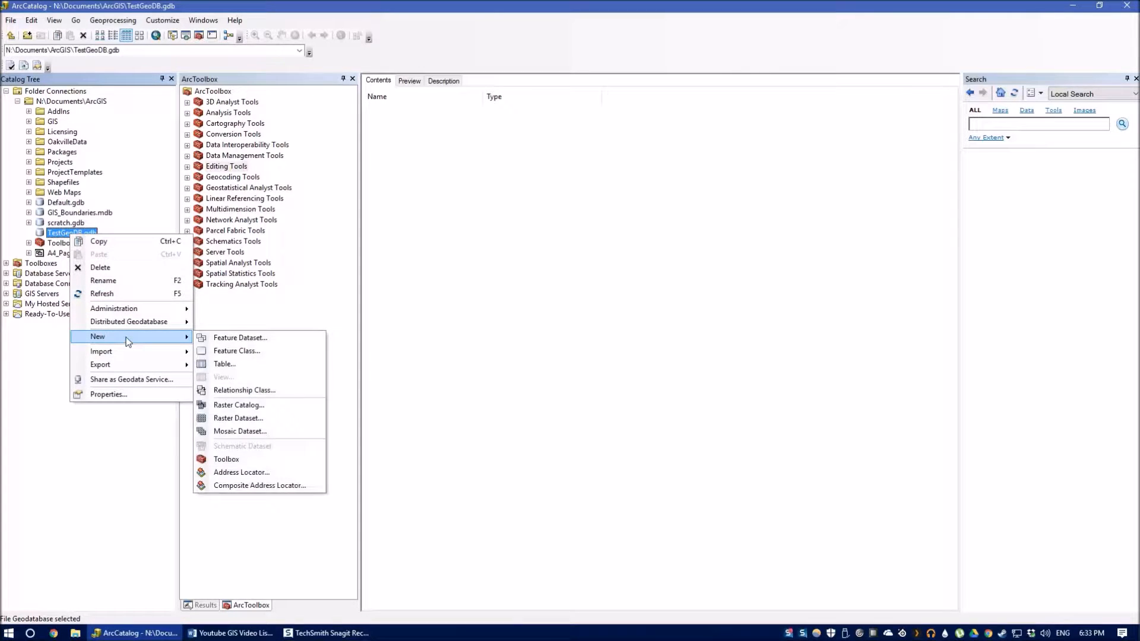
{"action": "left_click", "coordinate": [238, 354]}
{"action": "mouse_move", "coordinate": [542, 140]}
{"action": "left_mouse_down"}
{"action": "mouse_move", "coordinate": [479, 130]}
{"action": "mouse_move", "coordinate": [545, 136]}
{"action": "left_mouse_up"}
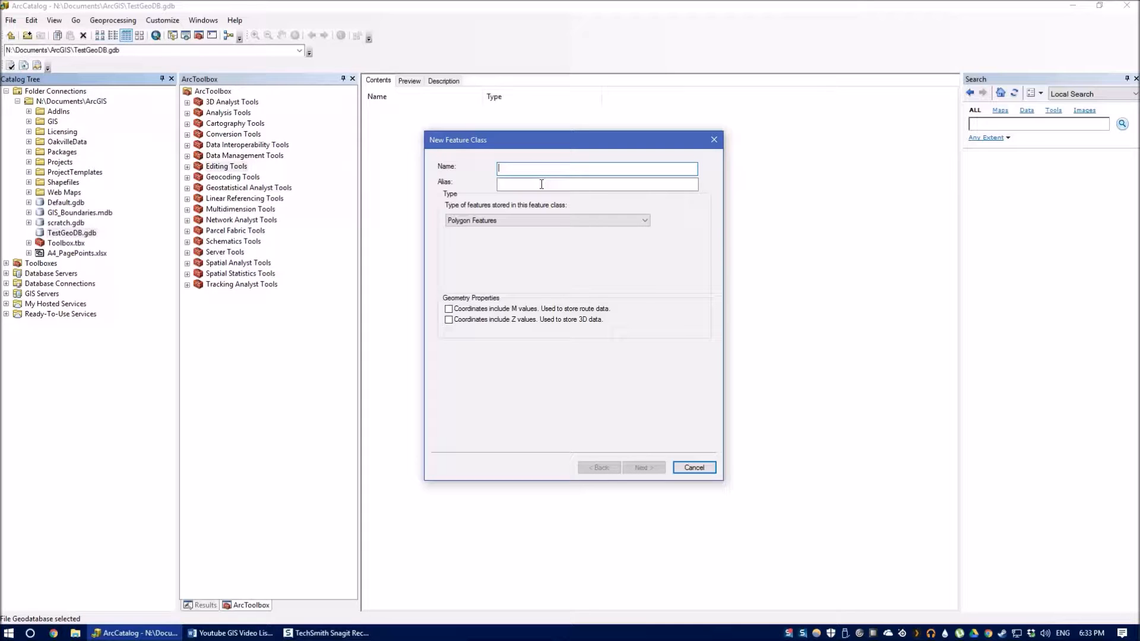
{"action": "type", "text": "Test"}
{"action": "type", "text": "P"}
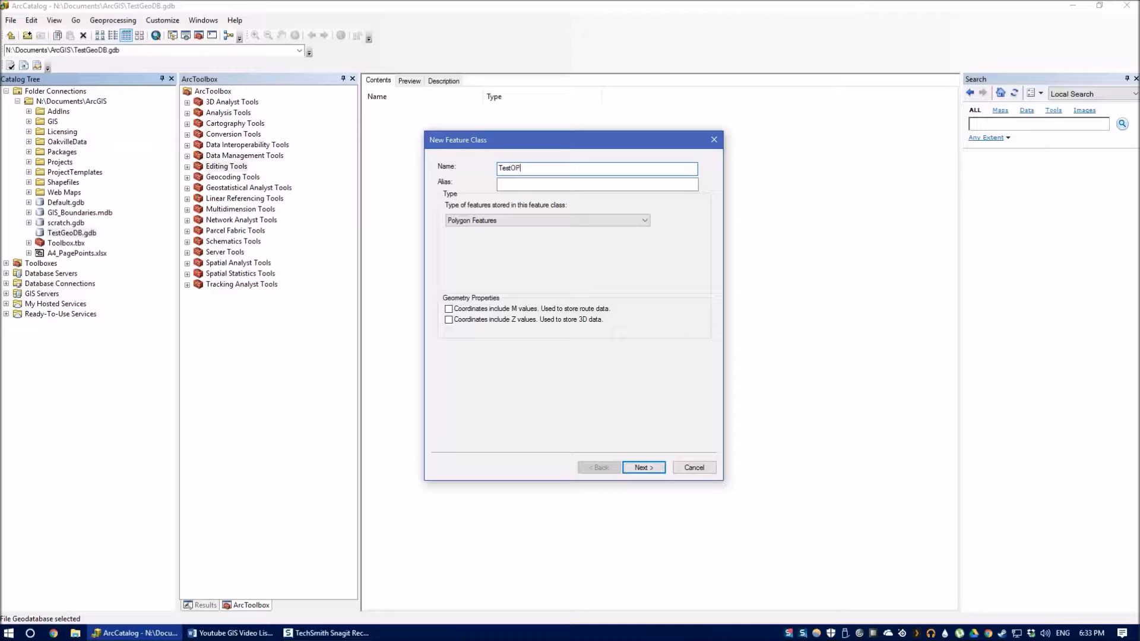
{"action": "type", "text": "olygon"}
Give the new feature class the alias TestPolygonAlias, reusing its name as the base
{"action": "left_click", "coordinate": [530, 183]}
{"action": "left_click_drag", "start_coordinate": [537, 170], "coordinate": [464, 167]}
{"action": "key", "text": "ctrl+c"}
{"action": "left_click", "coordinate": [534, 184]}
{"action": "key", "text": "ctrl+v"}
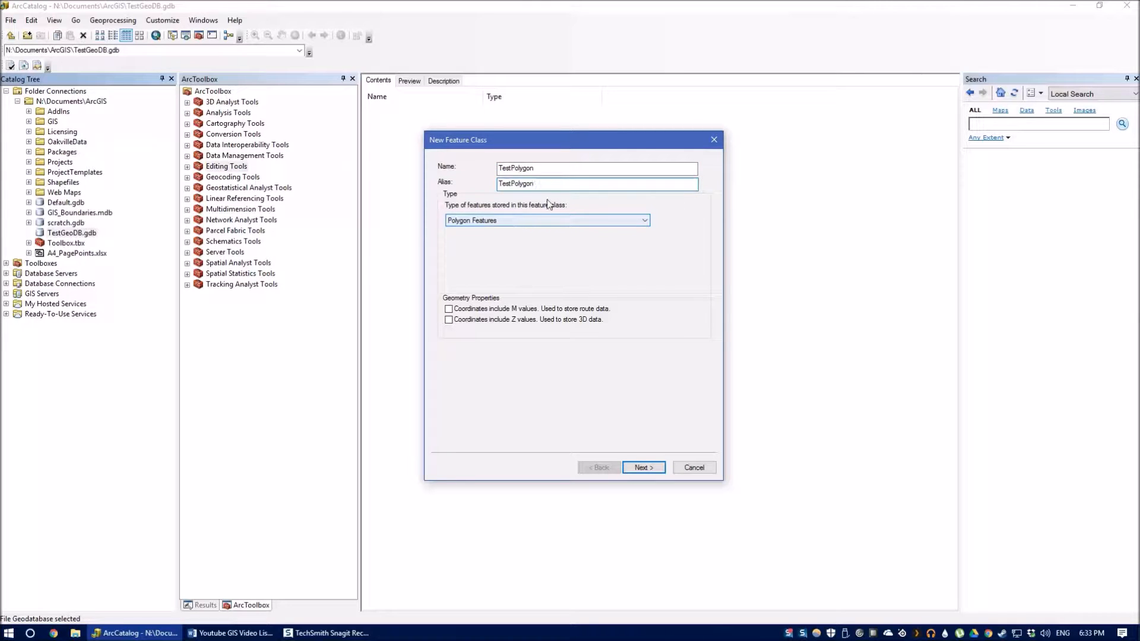
{"action": "type", "text": "Alias"}
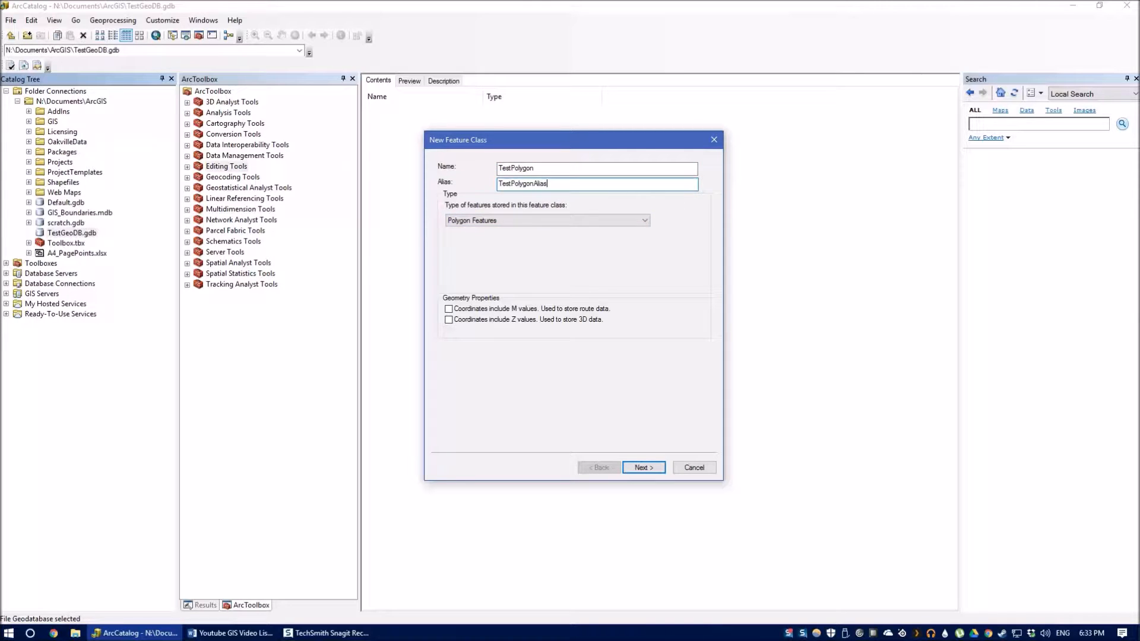
Choose Polygon Features as the type stored in the feature class and continue to the coordinate system choice
{"action": "left_click", "coordinate": [491, 220]}
{"action": "left_click", "coordinate": [490, 220]}
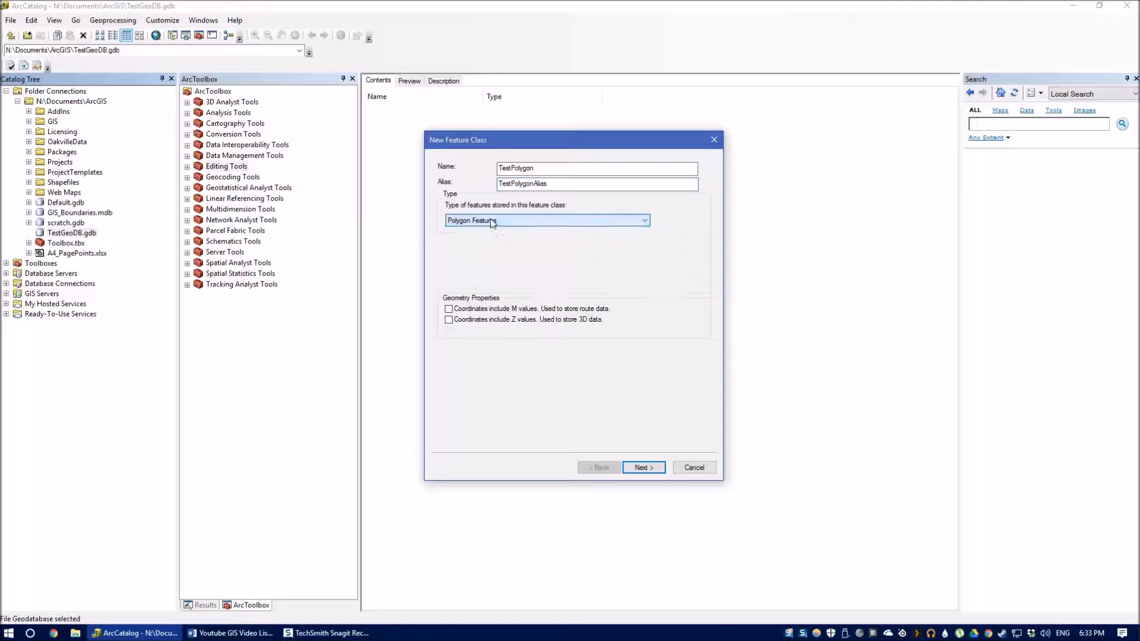
{"action": "left_click", "coordinate": [491, 220]}
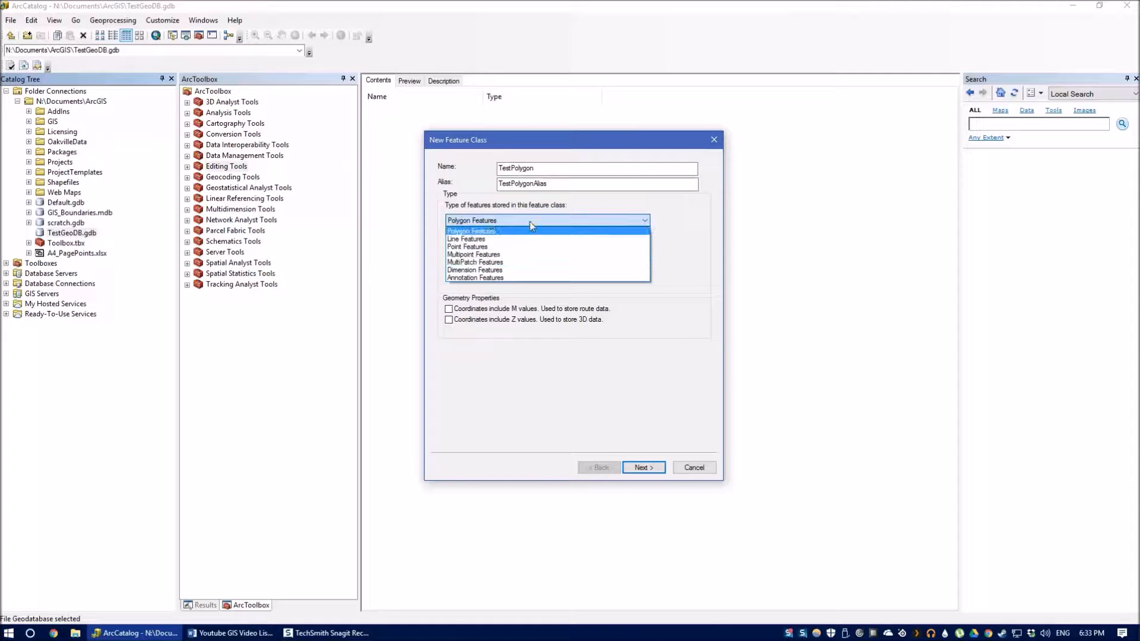
{"action": "left_click", "coordinate": [501, 232]}
{"action": "left_click", "coordinate": [638, 467]}
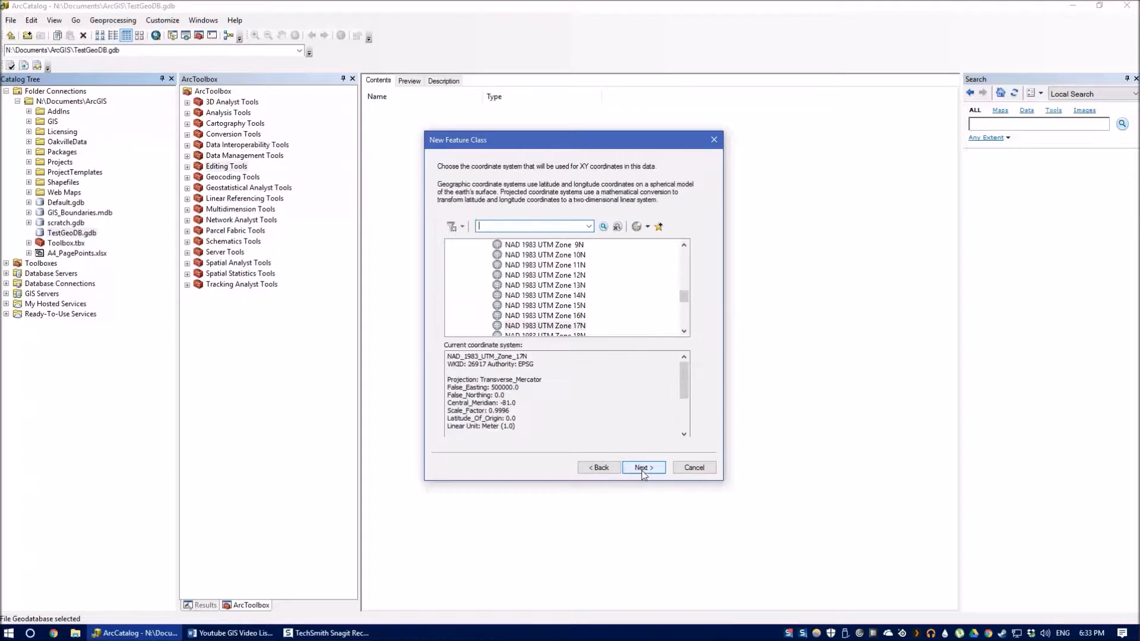
Assign NAD 1983 UTM Zone 17N as the feature class's XY coordinate system
{"action": "left_click_drag", "start_coordinate": [684, 296], "coordinate": [683, 249]}
{"action": "left_click", "coordinate": [452, 265]}
{"action": "left_click", "coordinate": [453, 265]}
{"action": "left_click_drag", "start_coordinate": [685, 258], "coordinate": [688, 301]}
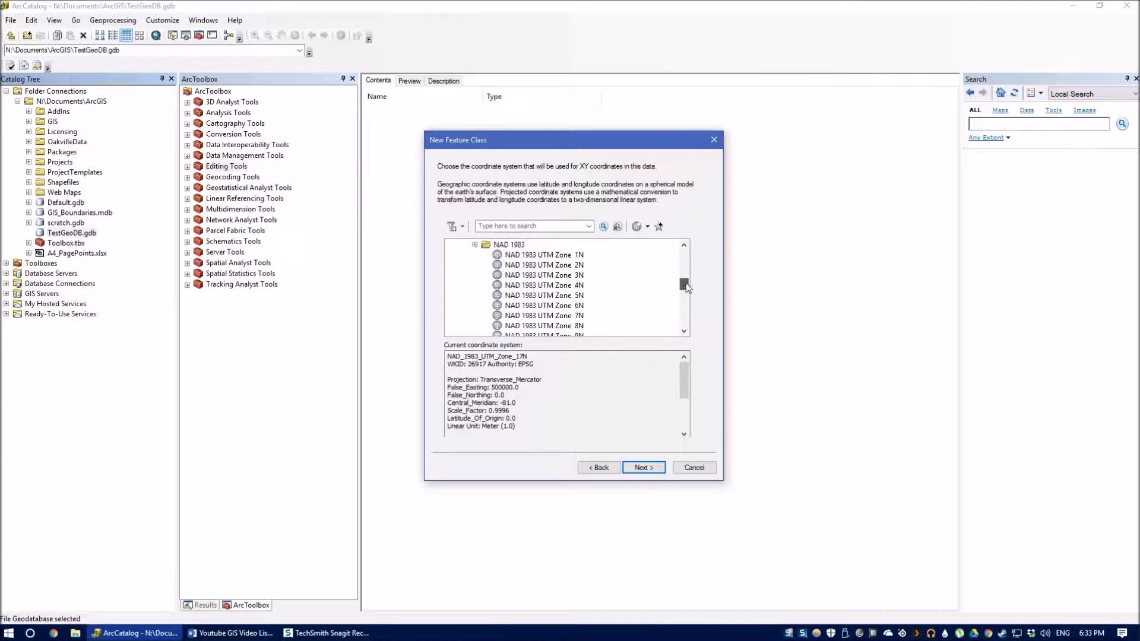
{"action": "mouse_move", "coordinate": [692, 298]}
{"action": "left_mouse_down"}
{"action": "mouse_move", "coordinate": [692, 310]}
{"action": "mouse_move", "coordinate": [686, 300]}
{"action": "left_mouse_up"}
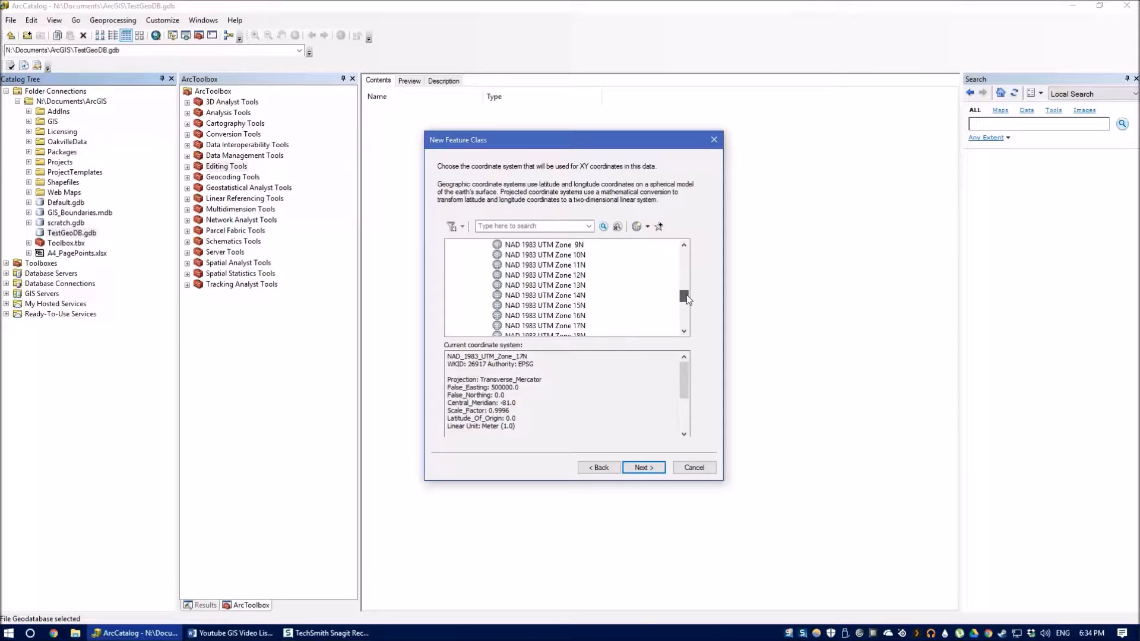
{"action": "left_click", "coordinate": [575, 327]}
{"action": "scroll", "coordinate": [557, 333], "scroll_direction": "down", "scroll_amount": 1}
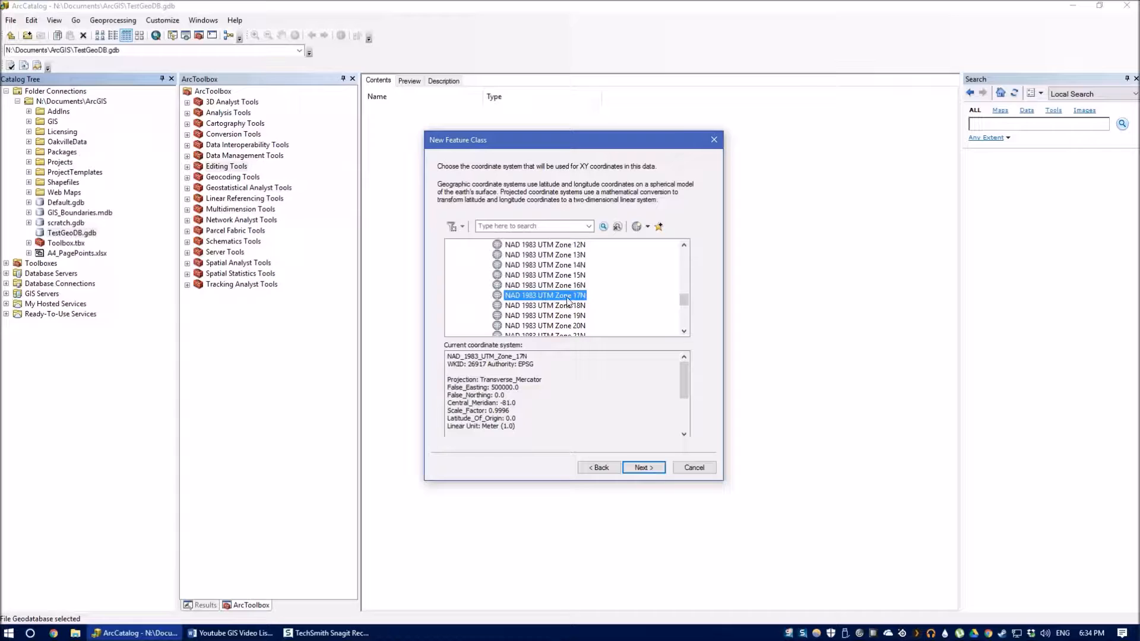
{"action": "left_click", "coordinate": [645, 468]}
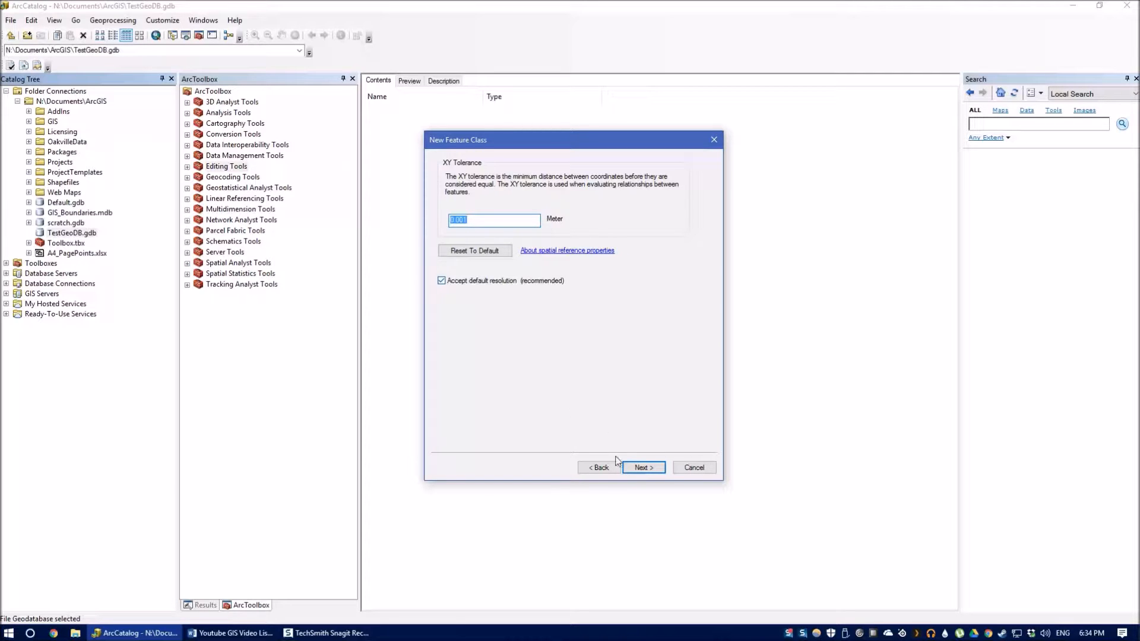
Accept the default XY tolerance and storage configuration, and add a field named Field1 with data type Double
{"action": "left_click", "coordinate": [643, 468]}
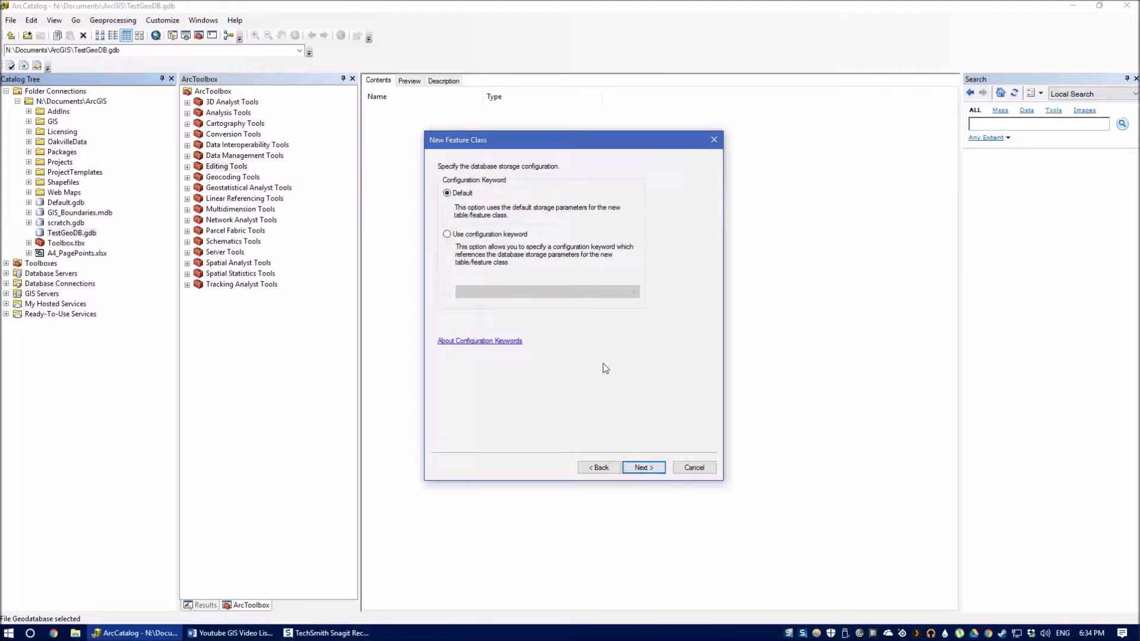
{"action": "left_click", "coordinate": [642, 468]}
{"action": "left_click", "coordinate": [489, 199]}
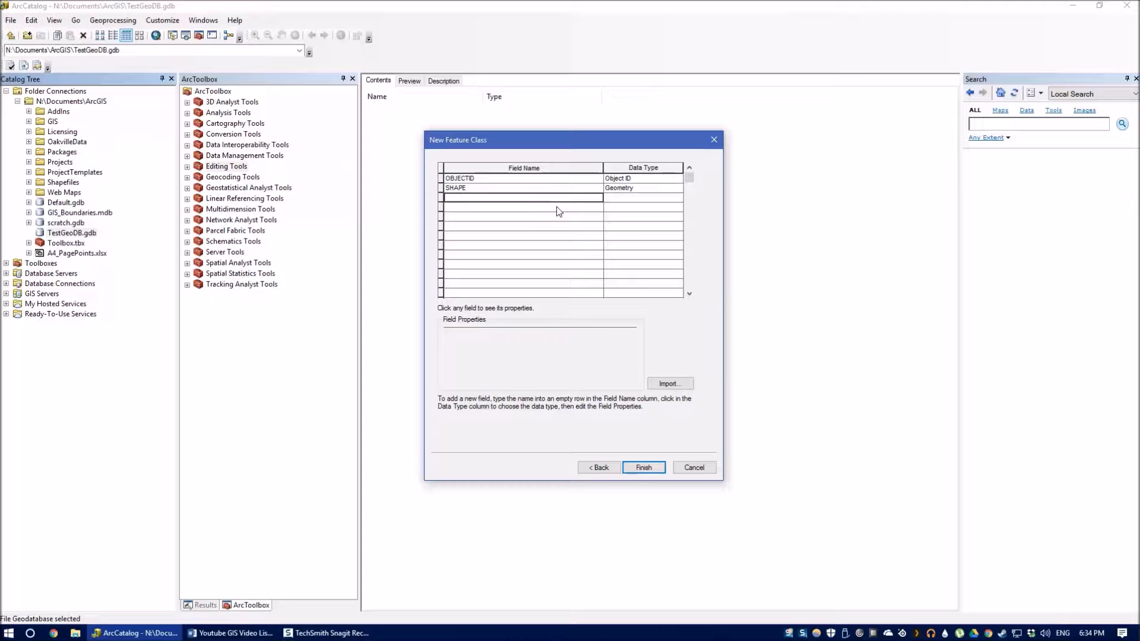
{"action": "type", "text": "Field1"}
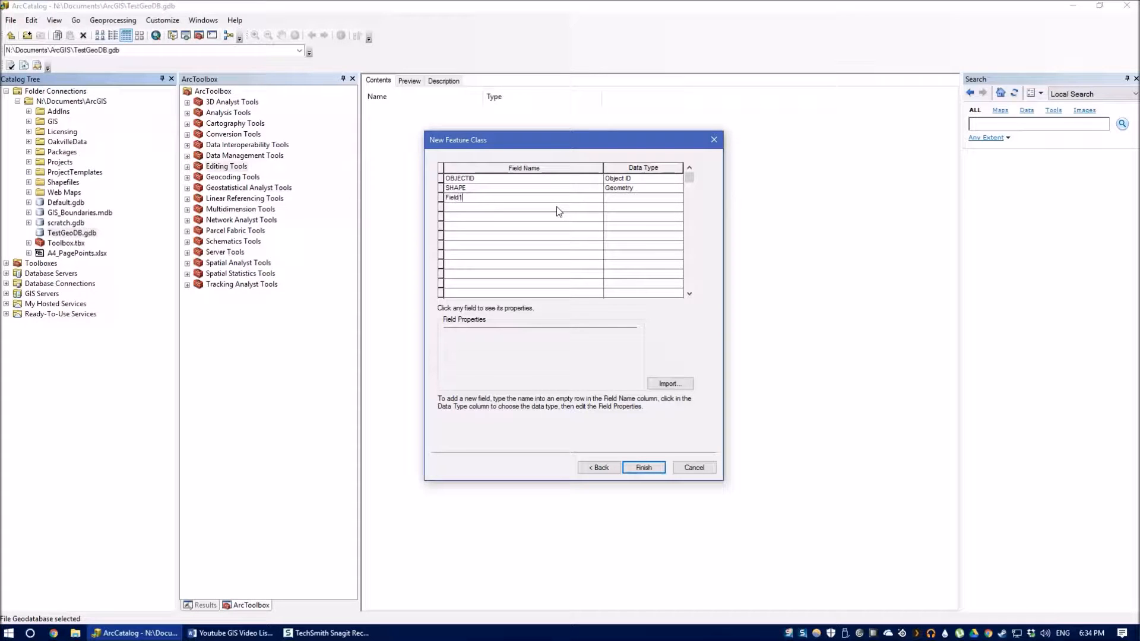
{"action": "key", "text": "Tab"}
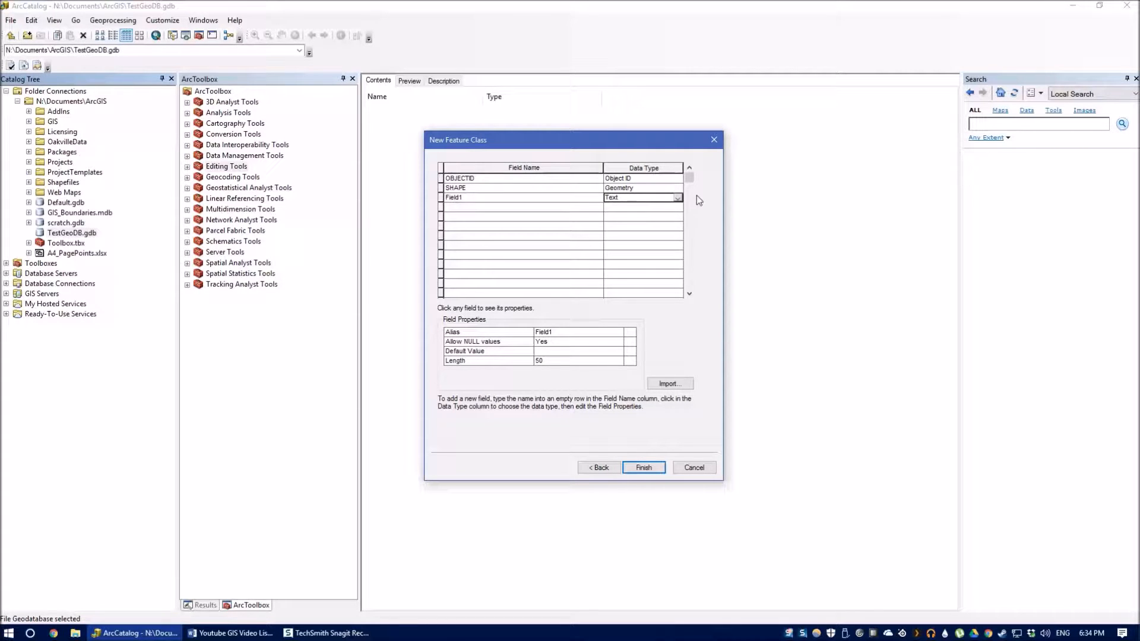
{"action": "left_click", "coordinate": [653, 200]}
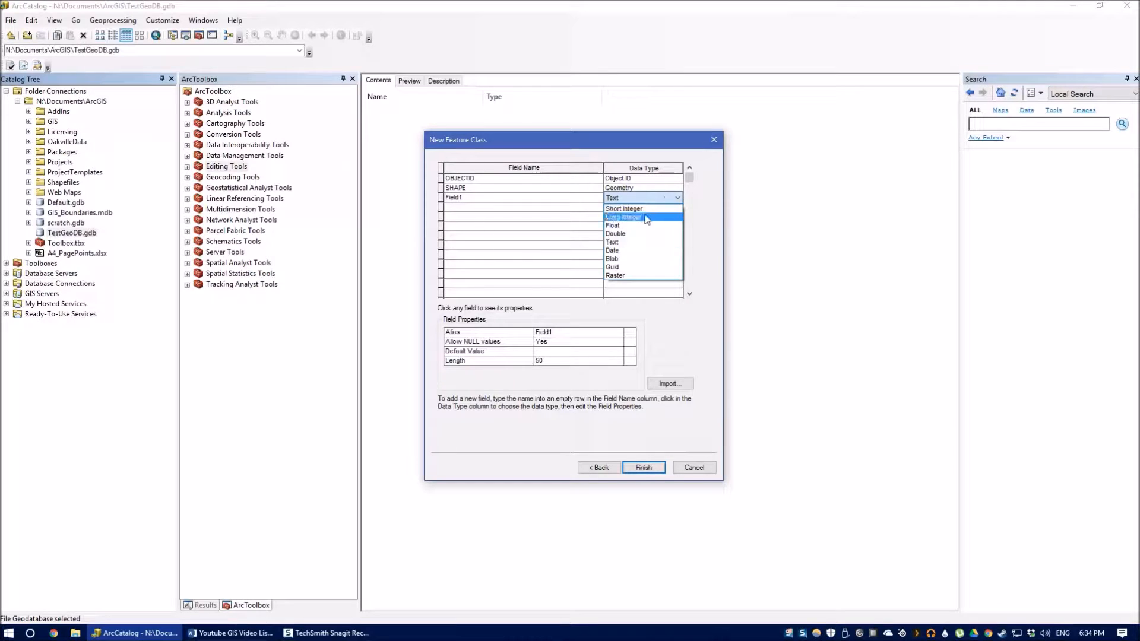
{"action": "left_click", "coordinate": [645, 234]}
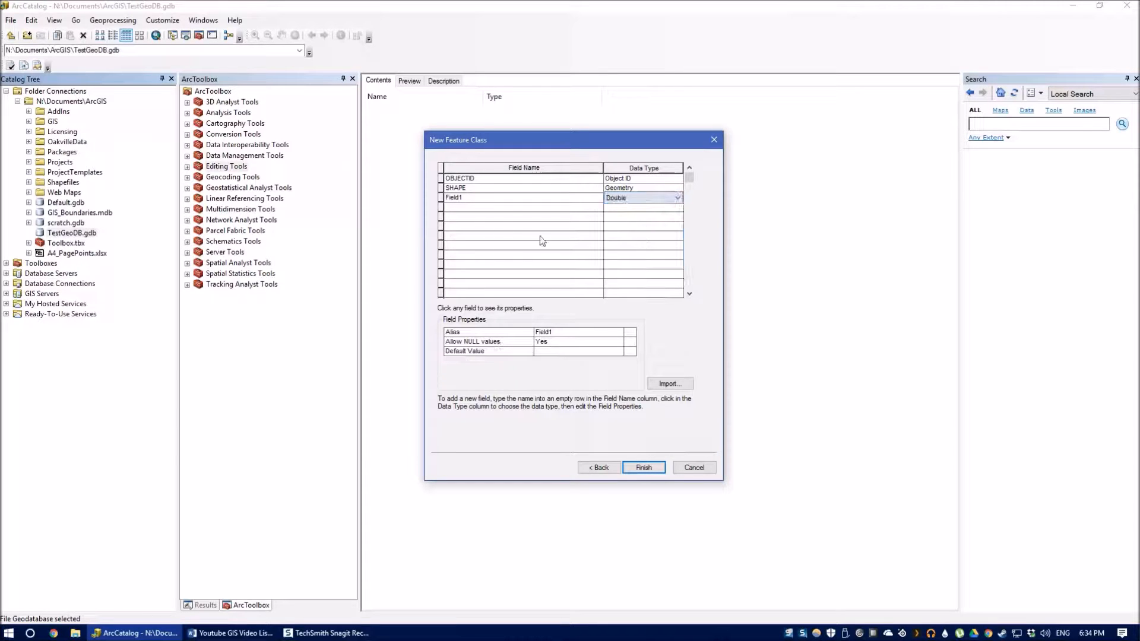
Add a second attribute field named Field2 with data type Text
{"action": "left_click", "coordinate": [504, 210]}
{"action": "type", "text": "Field2"}
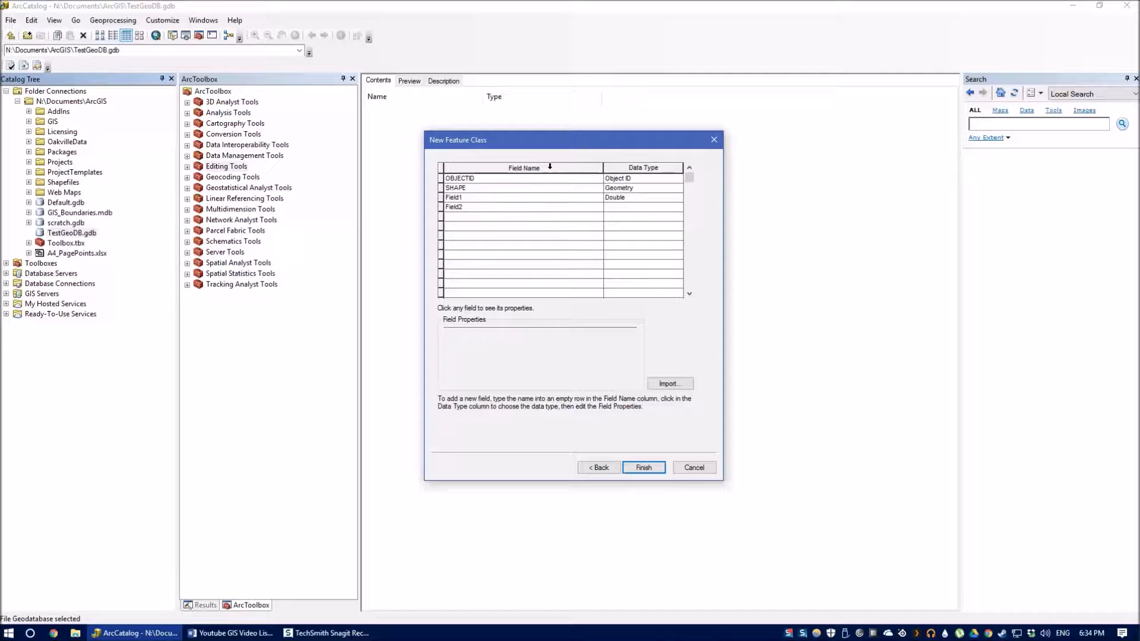
{"action": "left_click", "coordinate": [609, 207]}
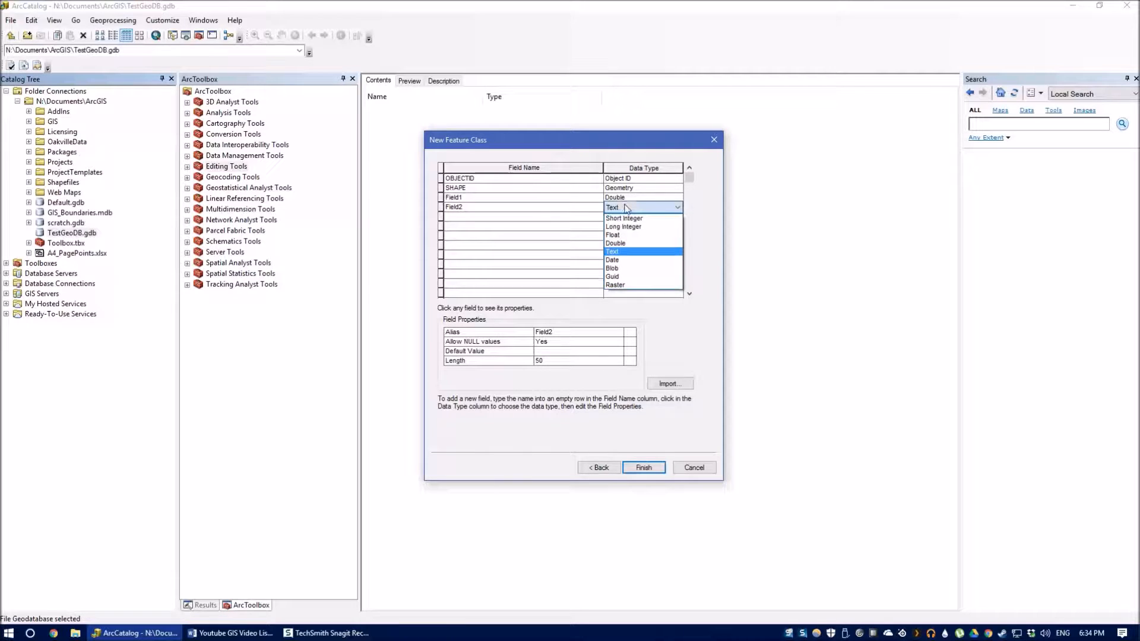
{"action": "left_click", "coordinate": [636, 257]}
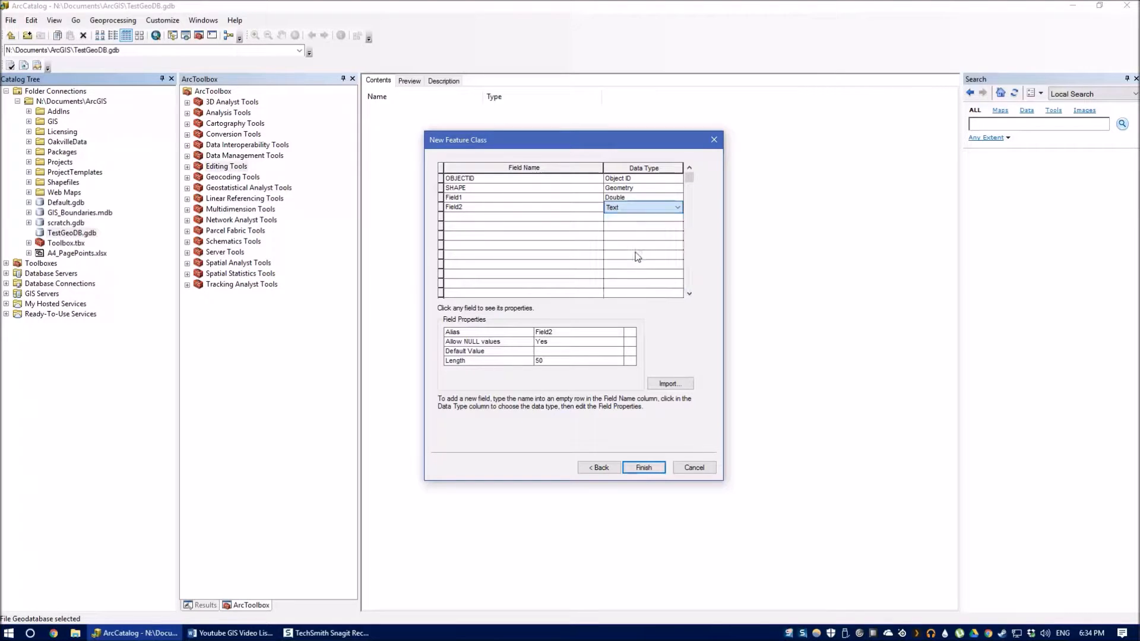
Add a third field named Field3 with data type Long Integer and finish creating the feature class
{"action": "left_click", "coordinate": [478, 217]}
{"action": "type", "text": "Field3"}
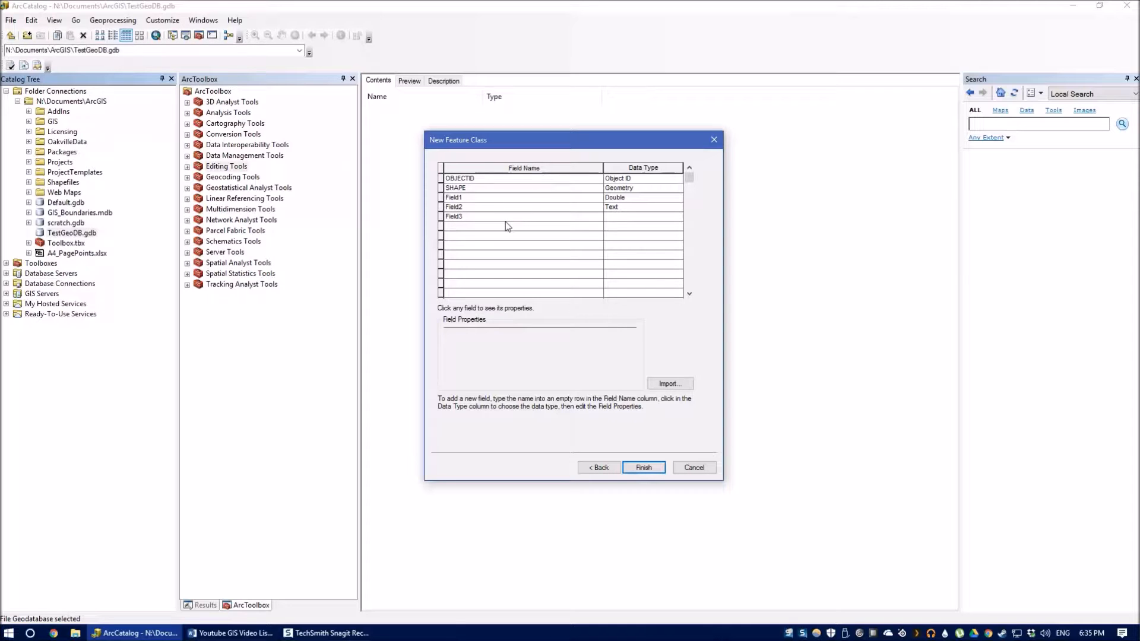
{"action": "left_click", "coordinate": [626, 216]}
{"action": "left_click", "coordinate": [641, 217]}
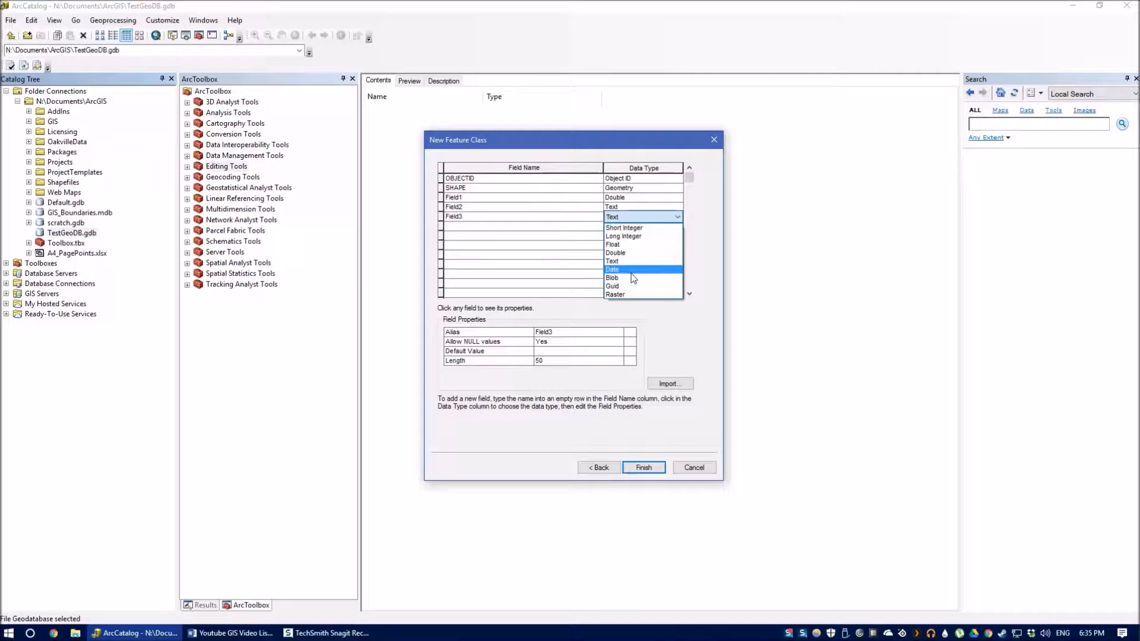
{"action": "left_click", "coordinate": [638, 236]}
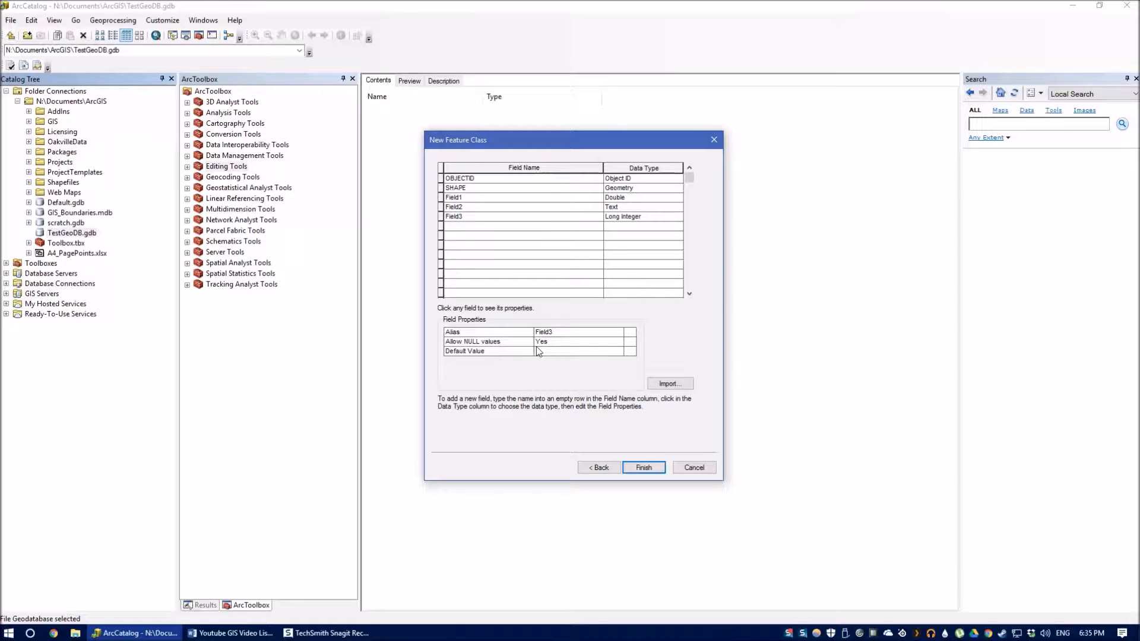
{"action": "left_click", "coordinate": [644, 471]}
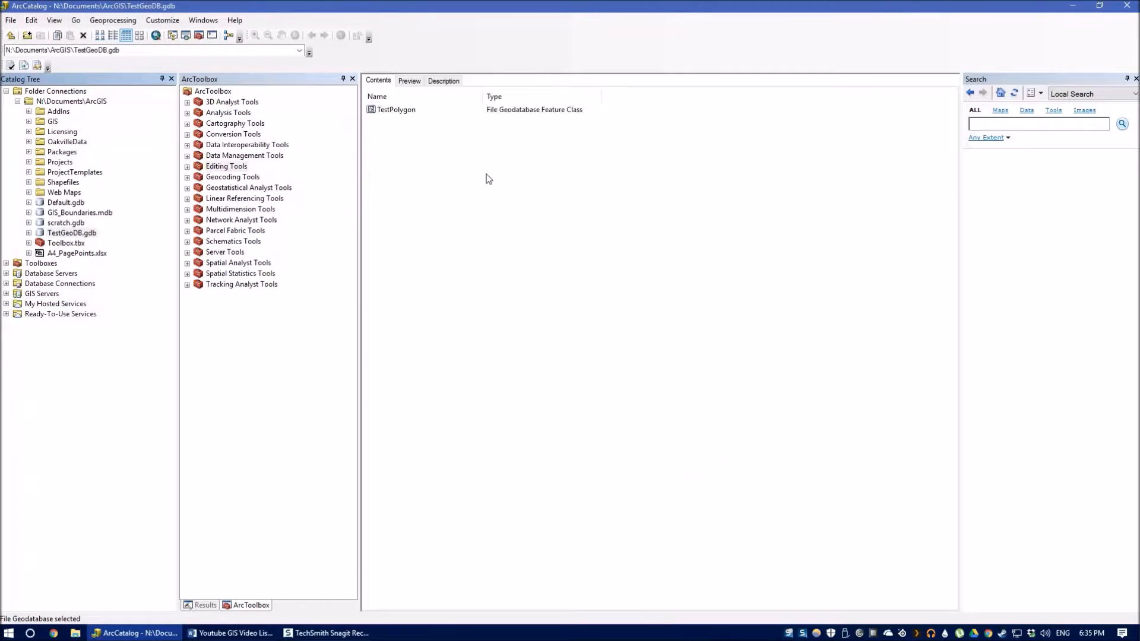
Preview the geography of the TestPolygon feature class, then return to its contents view
{"action": "left_click", "coordinate": [406, 111]}
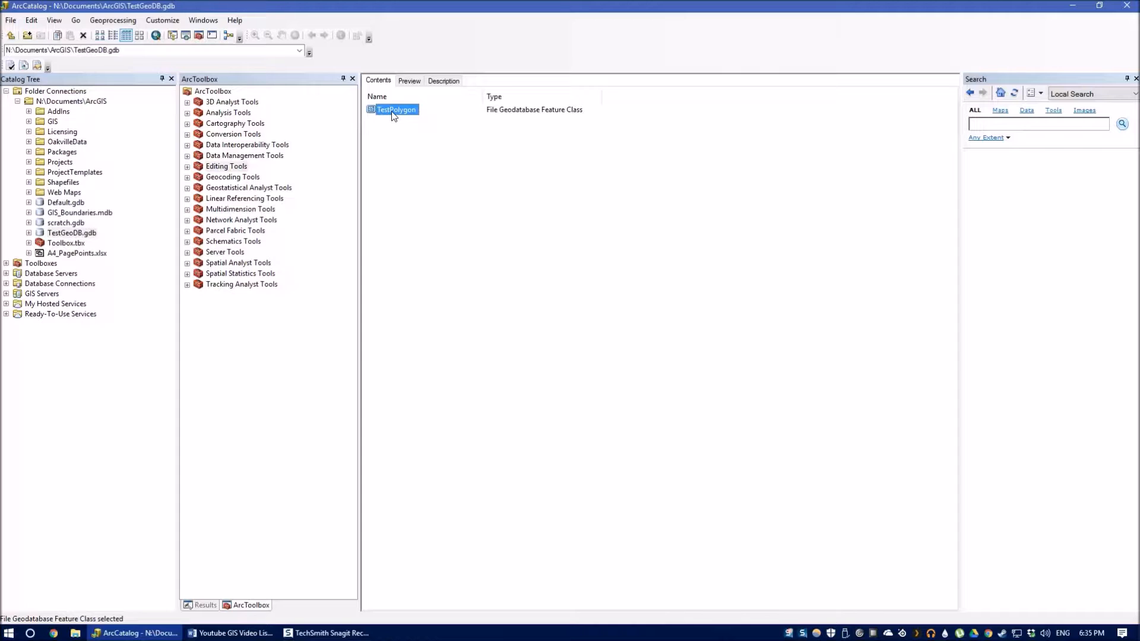
{"action": "left_click", "coordinate": [410, 82]}
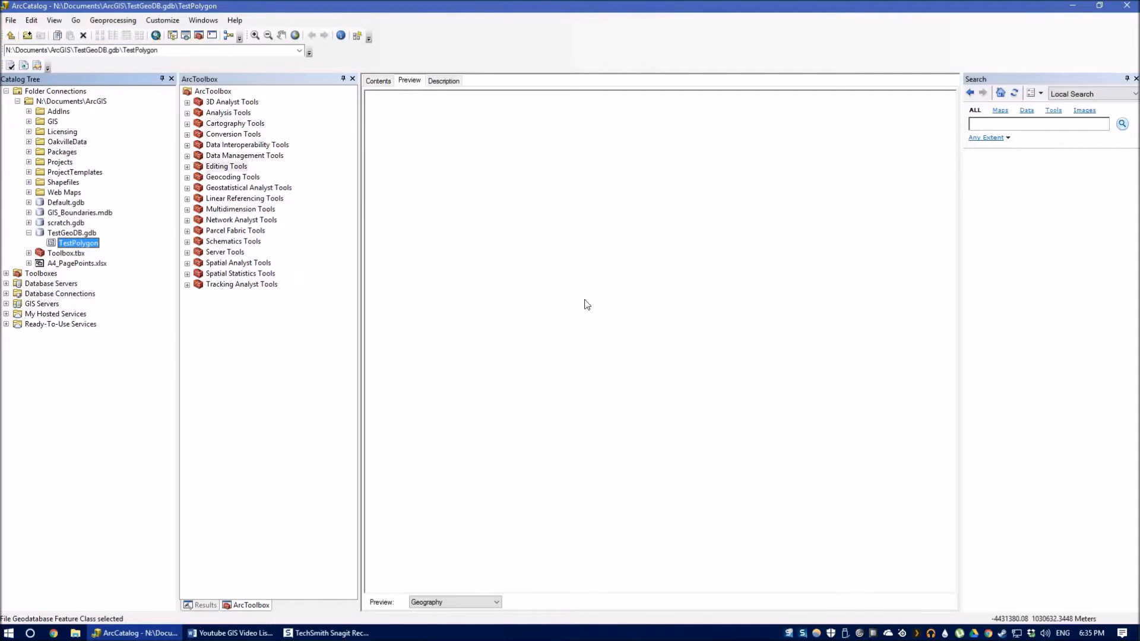
{"action": "left_click", "coordinate": [386, 83]}
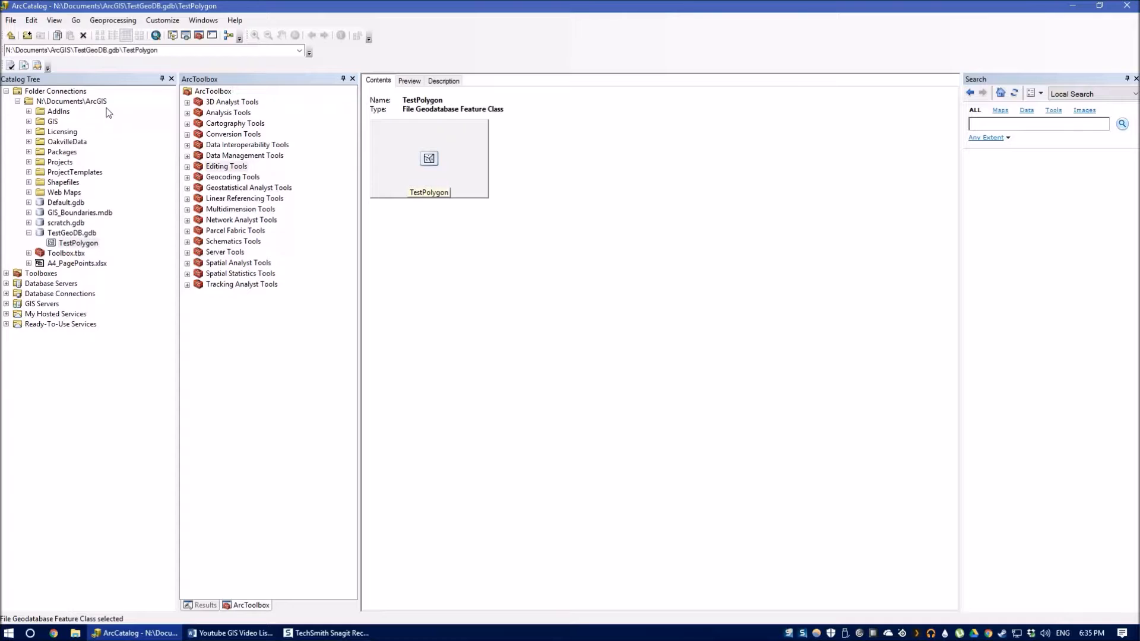
Compare the kinds of new items that can be created in the N:\Documents\ArcGIS folder and in TestGeoDB.gdb
{"action": "right_click", "coordinate": [76, 105]}
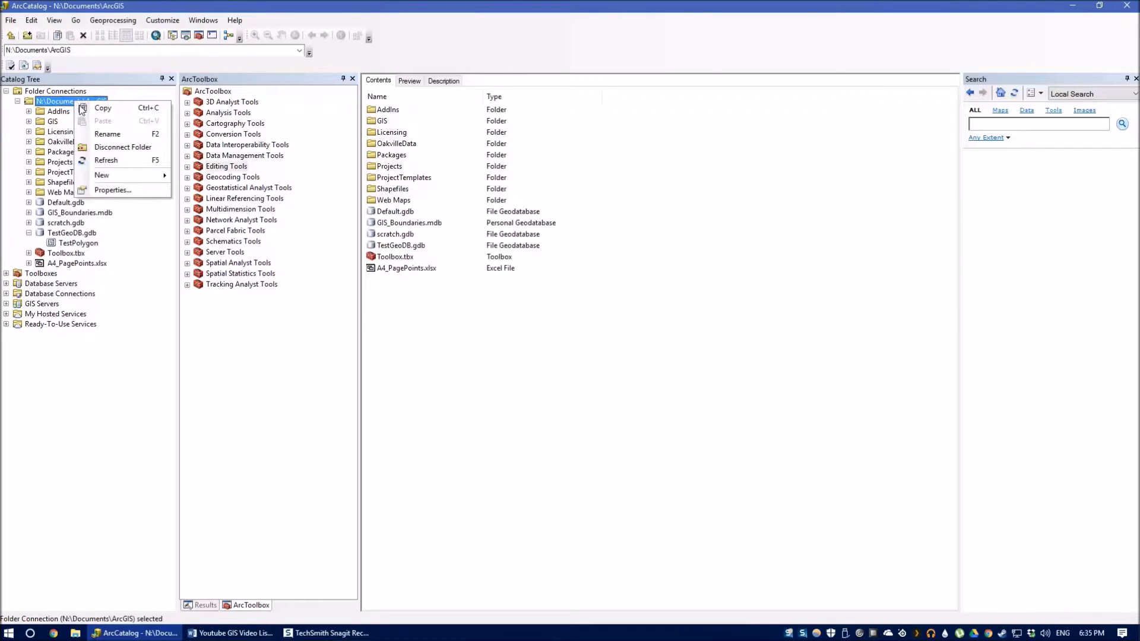
{"action": "mouse_move", "coordinate": [137, 181]}
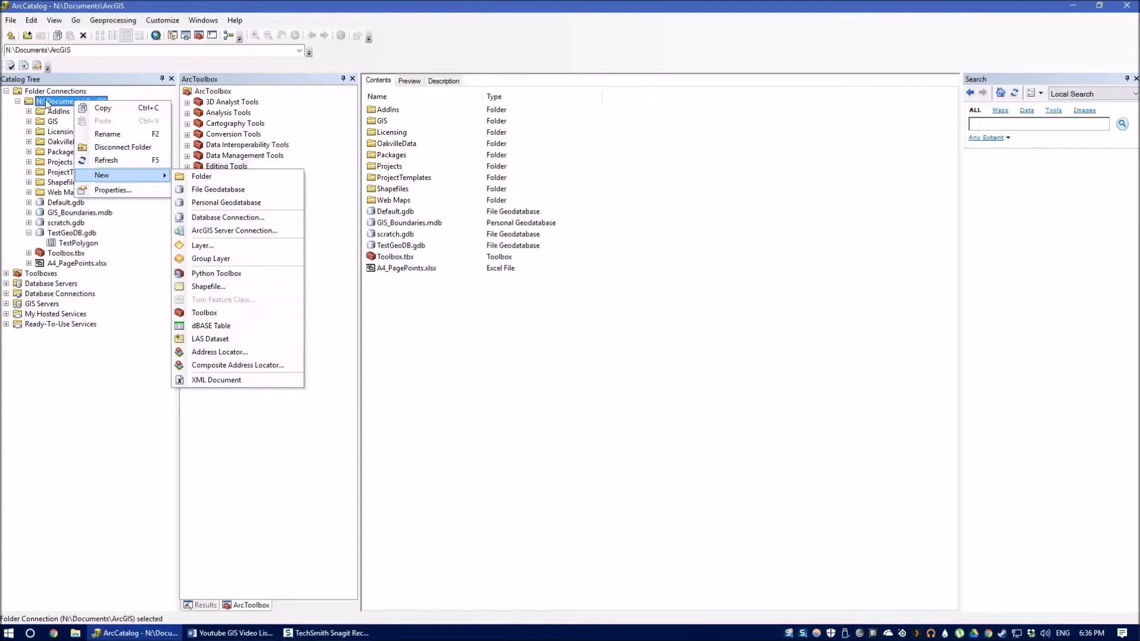
{"action": "right_click", "coordinate": [77, 233]}
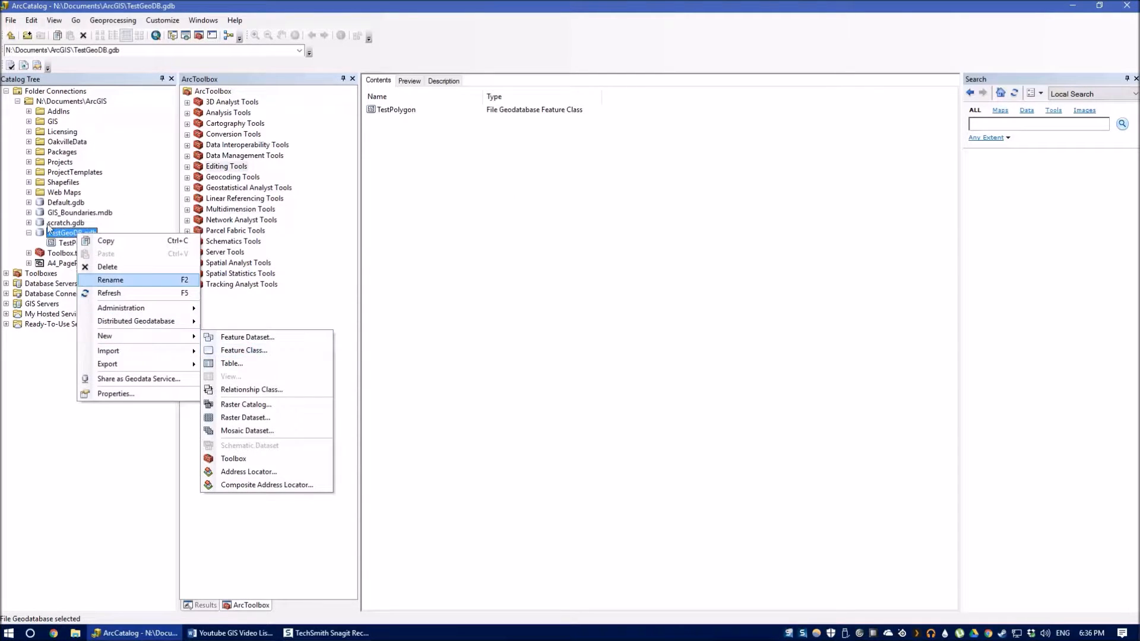
Start a new shapefile in the N:\Documents\ArcGIS folder, named TestPolygon, with feature type Polygon
{"action": "left_click", "coordinate": [61, 103]}
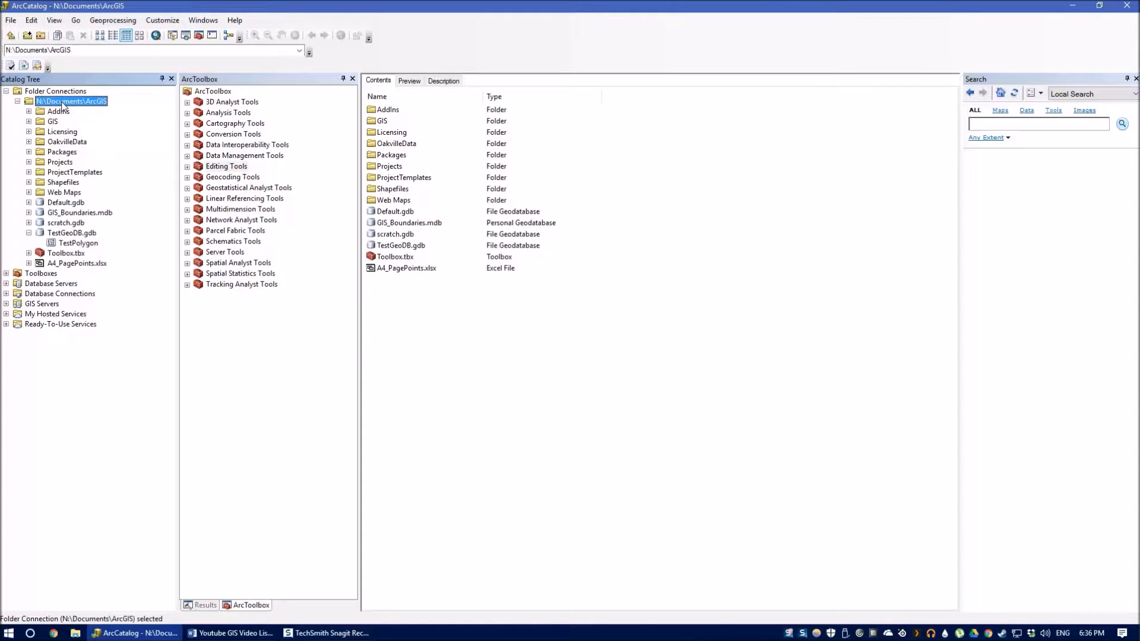
{"action": "right_click", "coordinate": [62, 103]}
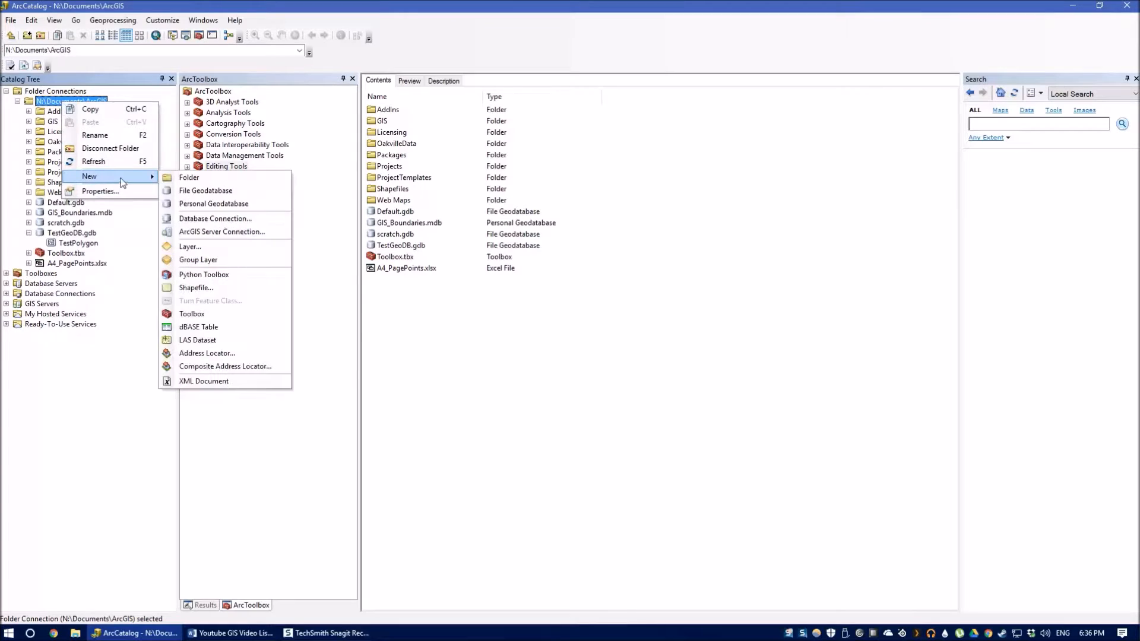
{"action": "left_click", "coordinate": [196, 288]}
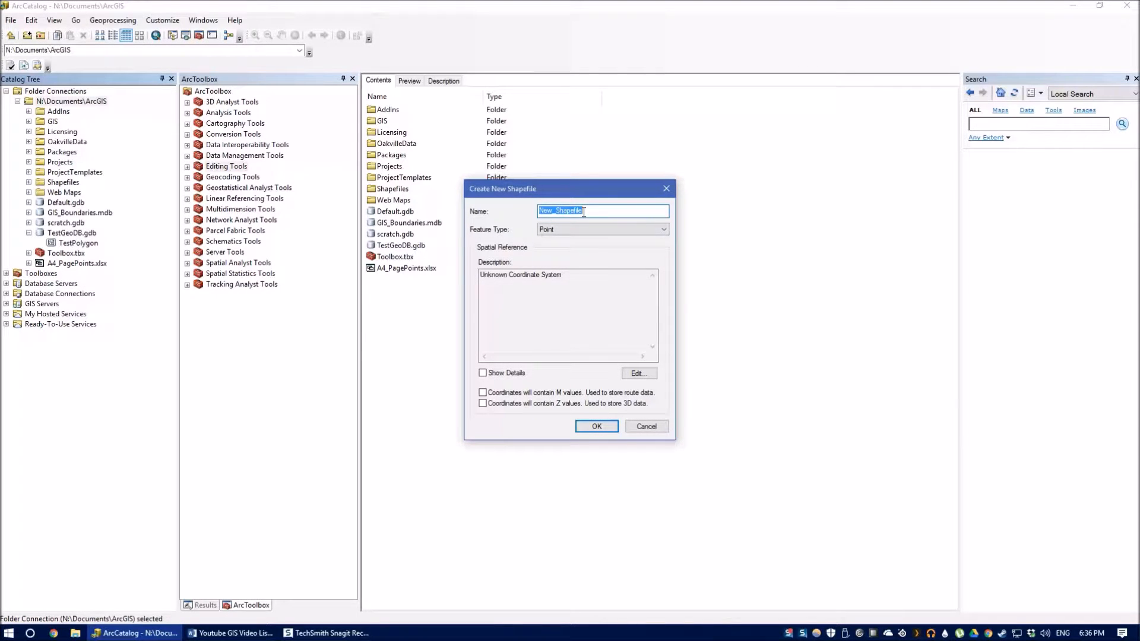
{"action": "type", "text": "TestPolygon"}
{"action": "left_click", "coordinate": [555, 230]}
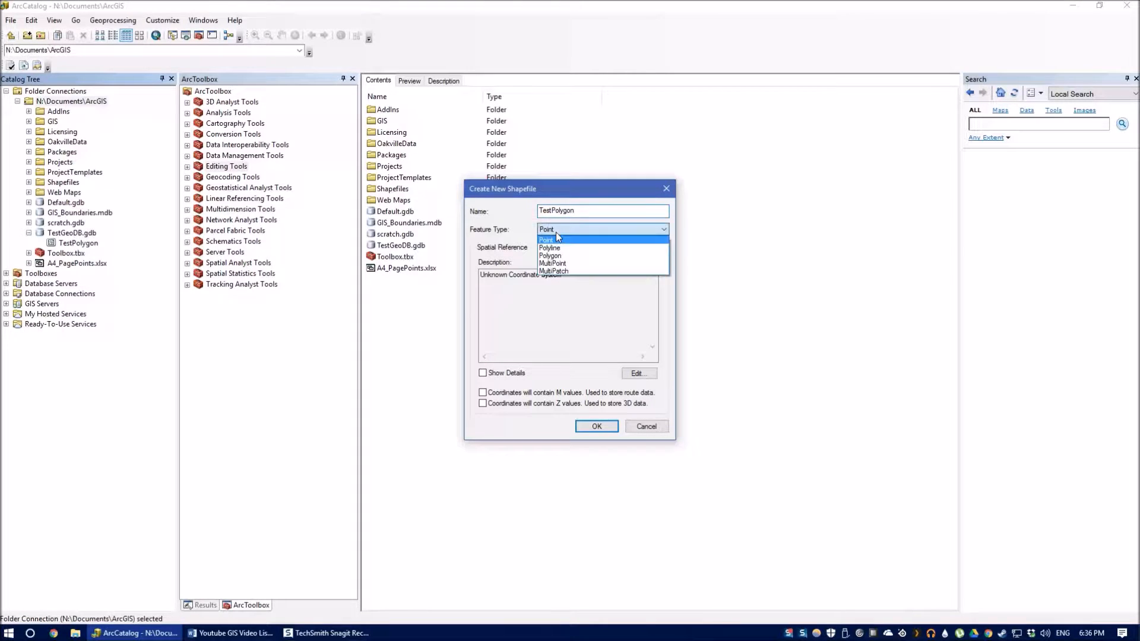
{"action": "left_click", "coordinate": [569, 257]}
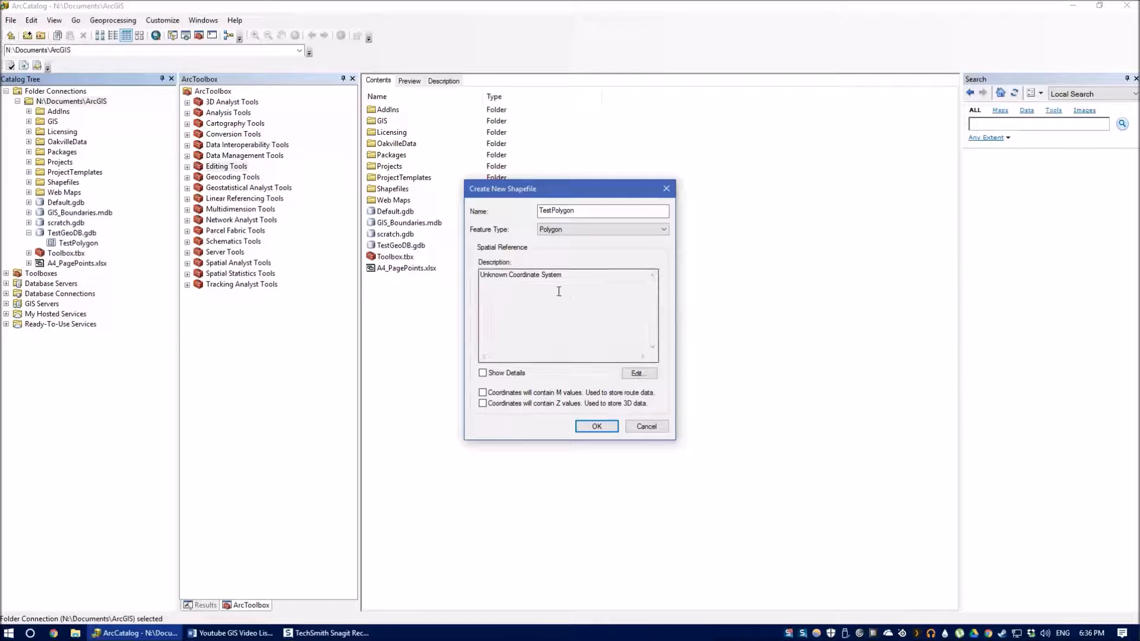
Edit the shapefile's spatial reference and select NAD 1983 UTM Zone 17N from the projected UTM coordinate systems
{"action": "left_click_drag", "start_coordinate": [599, 291], "coordinate": [408, 266]}
{"action": "left_click", "coordinate": [585, 327]}
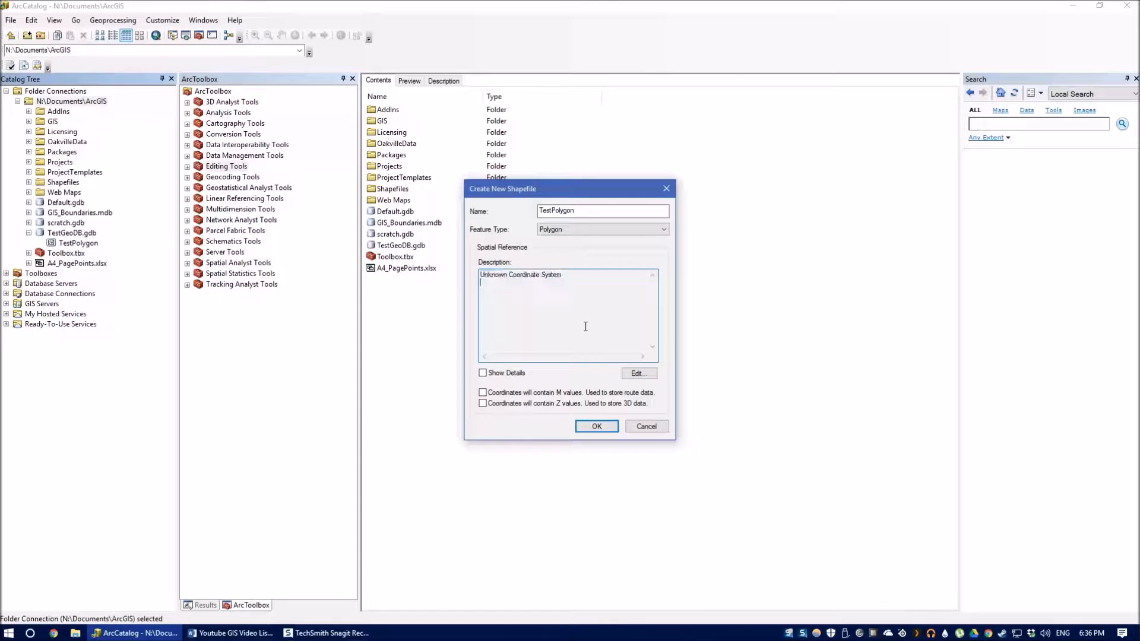
{"action": "left_click", "coordinate": [638, 373]}
{"action": "left_click", "coordinate": [494, 235]}
{"action": "scroll", "coordinate": [537, 259], "scroll_direction": "down", "scroll_amount": 3}
{"action": "left_click", "coordinate": [497, 275]}
{"action": "double_click", "coordinate": [499, 276]}
{"action": "scroll", "coordinate": [547, 268], "scroll_direction": "down", "scroll_amount": 1}
{"action": "double_click", "coordinate": [522, 267]}
{"action": "scroll", "coordinate": [593, 291], "scroll_direction": "down", "scroll_amount": 3}
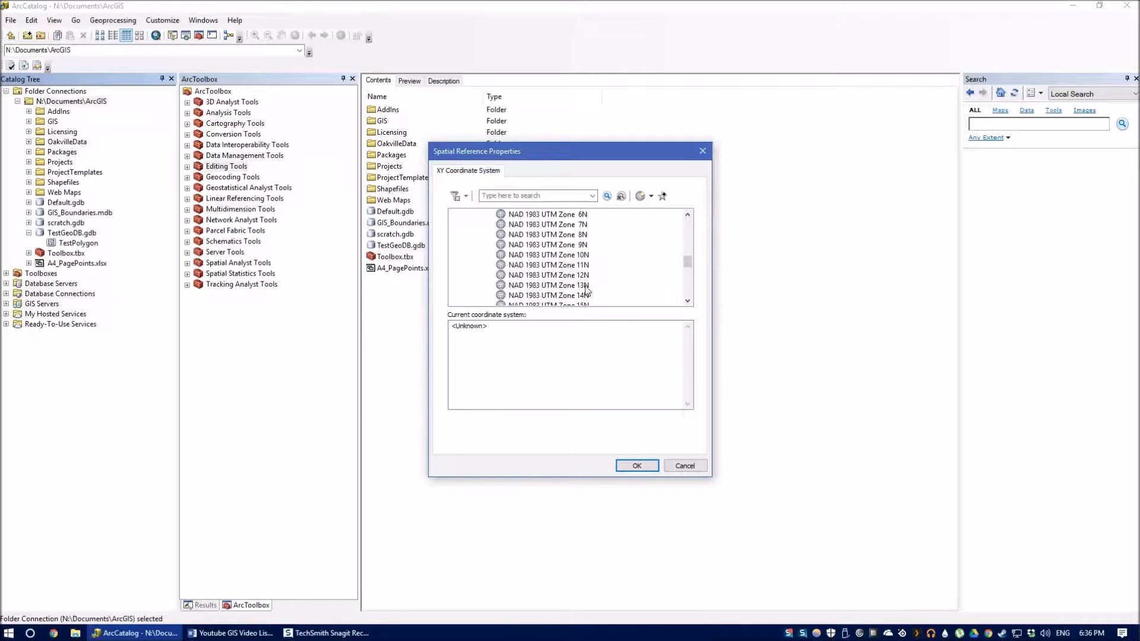
{"action": "left_click", "coordinate": [566, 295]}
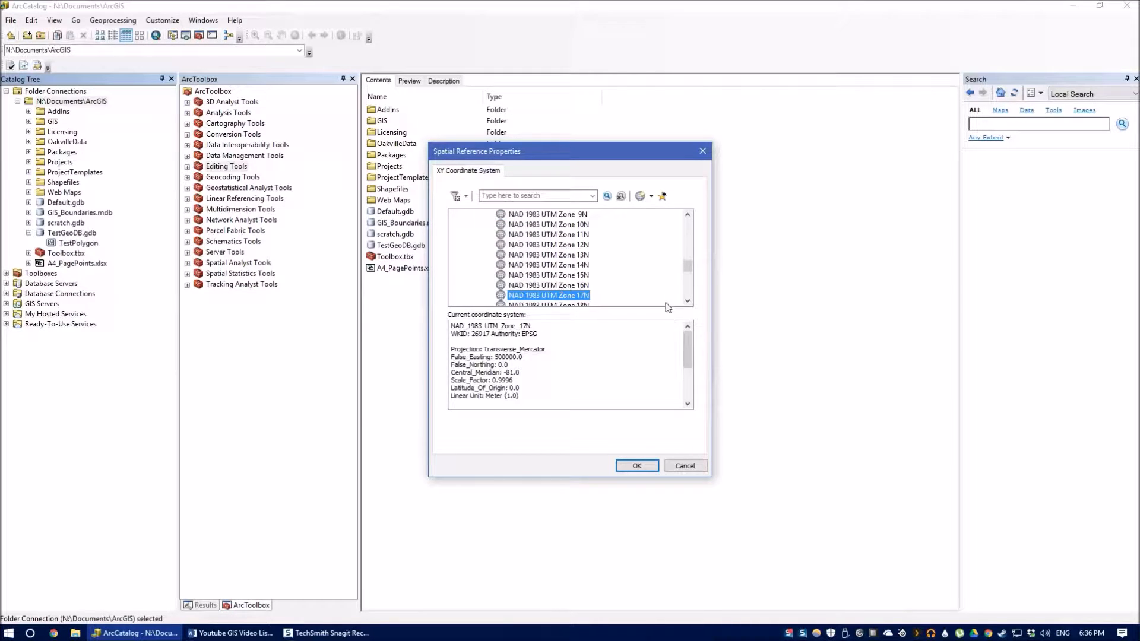
Search the coordinate systems for "nad 1983 zone" and shorten the search text to "nad 1983"
{"action": "left_click", "coordinate": [555, 196]}
{"action": "type", "text": "nad"}
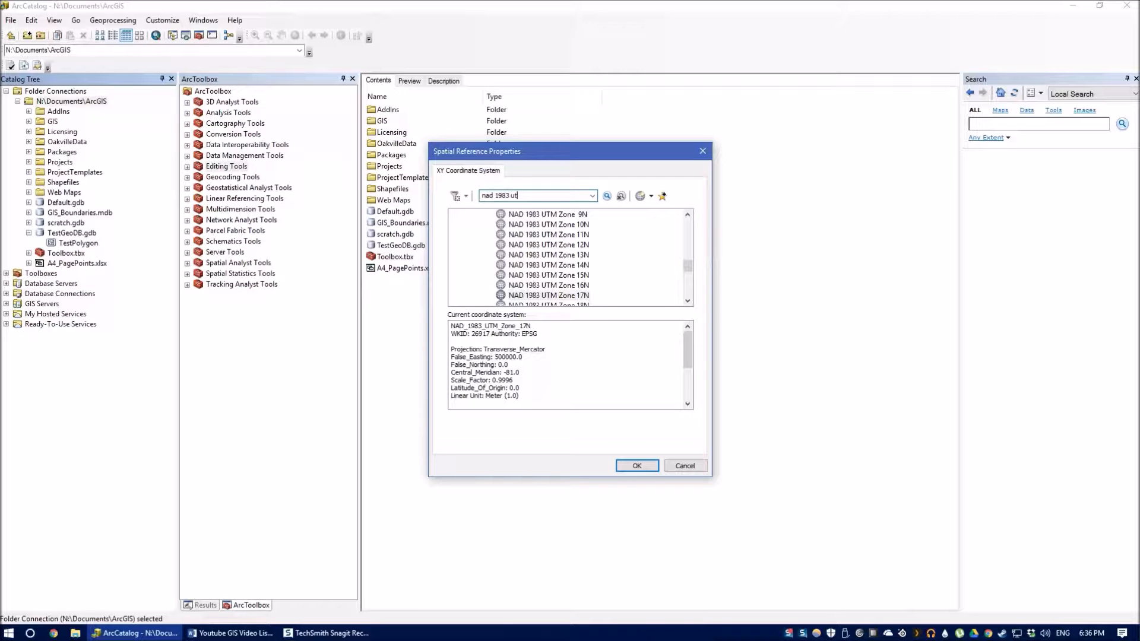
{"action": "type", "text": "1983 zone"}
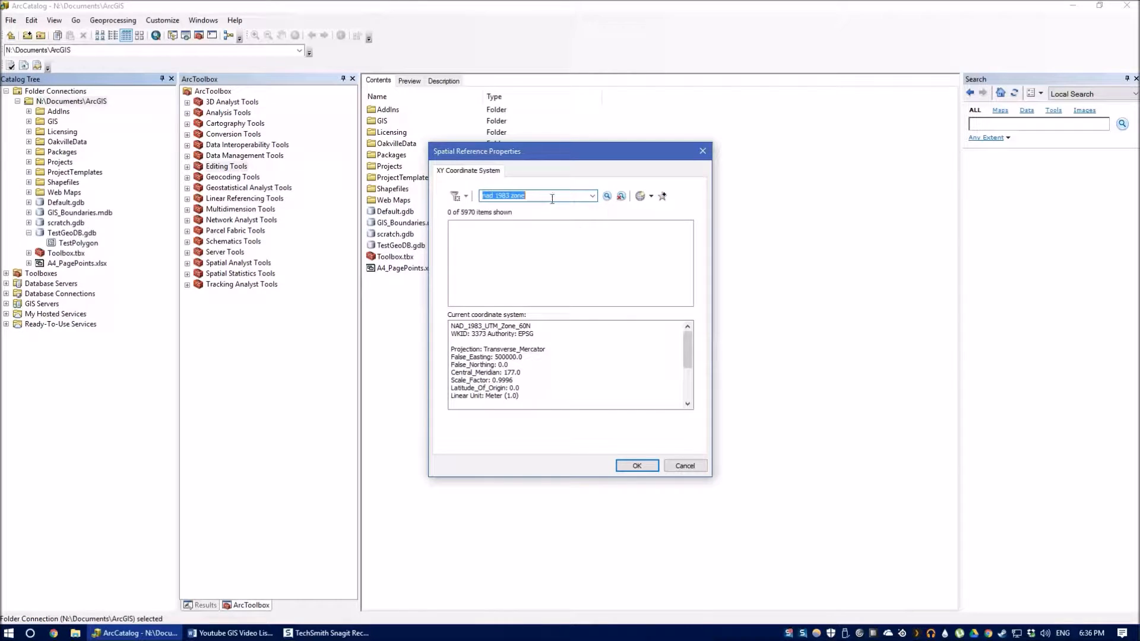
{"action": "left_click", "coordinate": [549, 197]}
{"action": "key", "text": "BackSpace"}
{"action": "key", "text": "BackSpace"}
{"action": "key", "text": "Return"}
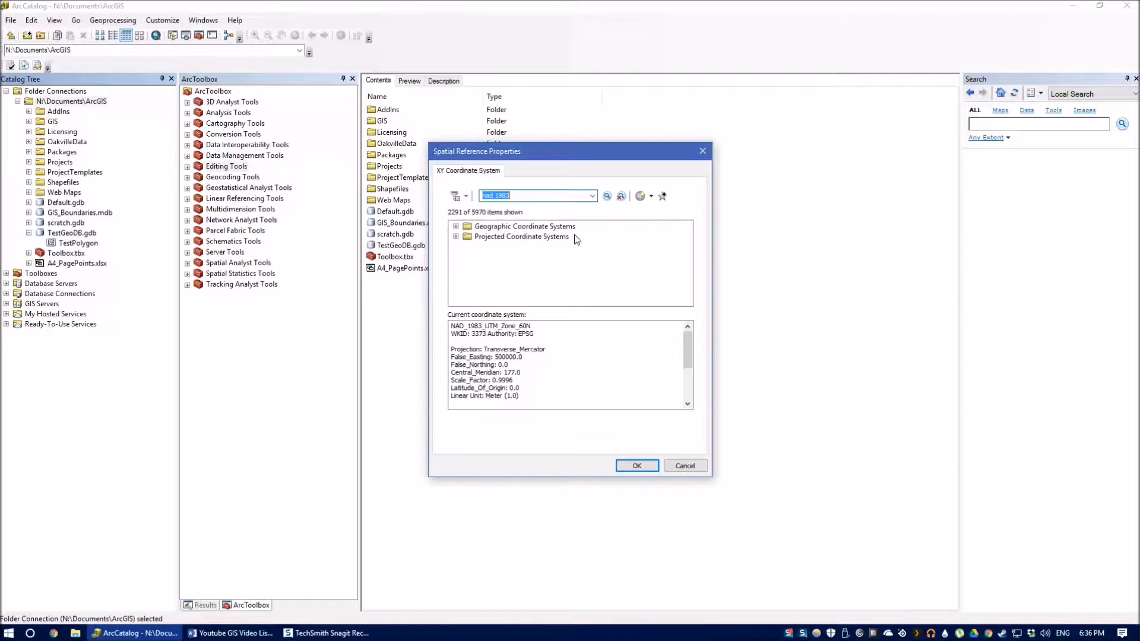
Select NAD 1983 UTM Zone 17N among the projected UTM systems in the filtered search results
{"action": "double_click", "coordinate": [497, 238]}
{"action": "scroll", "coordinate": [573, 279], "scroll_direction": "down", "scroll_amount": 1}
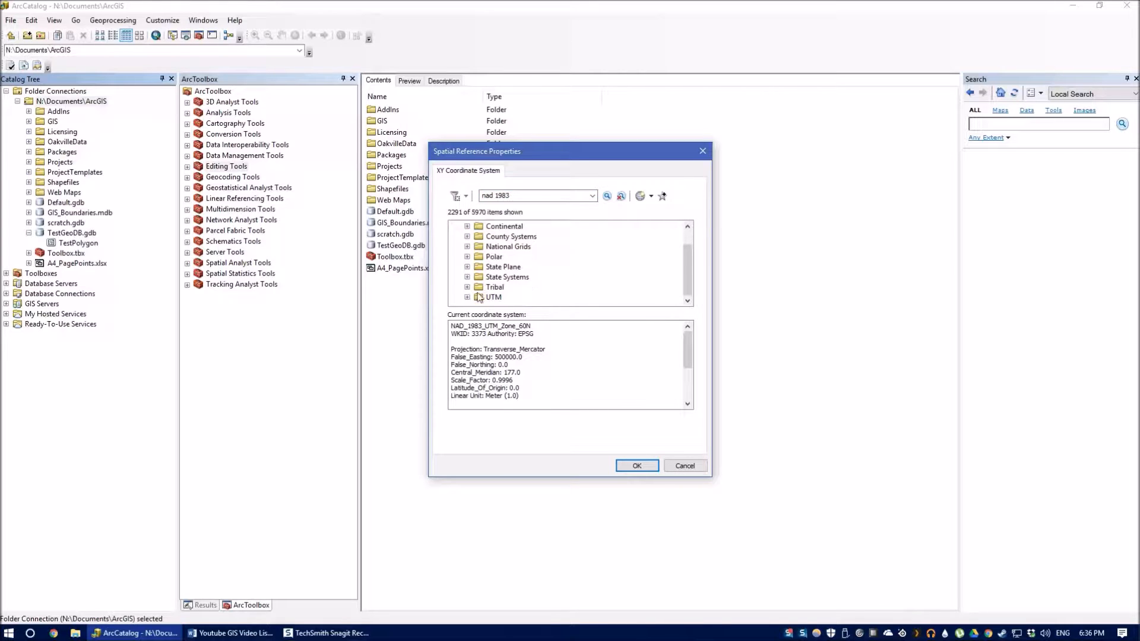
{"action": "double_click", "coordinate": [480, 297]}
{"action": "double_click", "coordinate": [526, 295]}
{"action": "scroll", "coordinate": [628, 288], "scroll_direction": "down", "scroll_amount": 7}
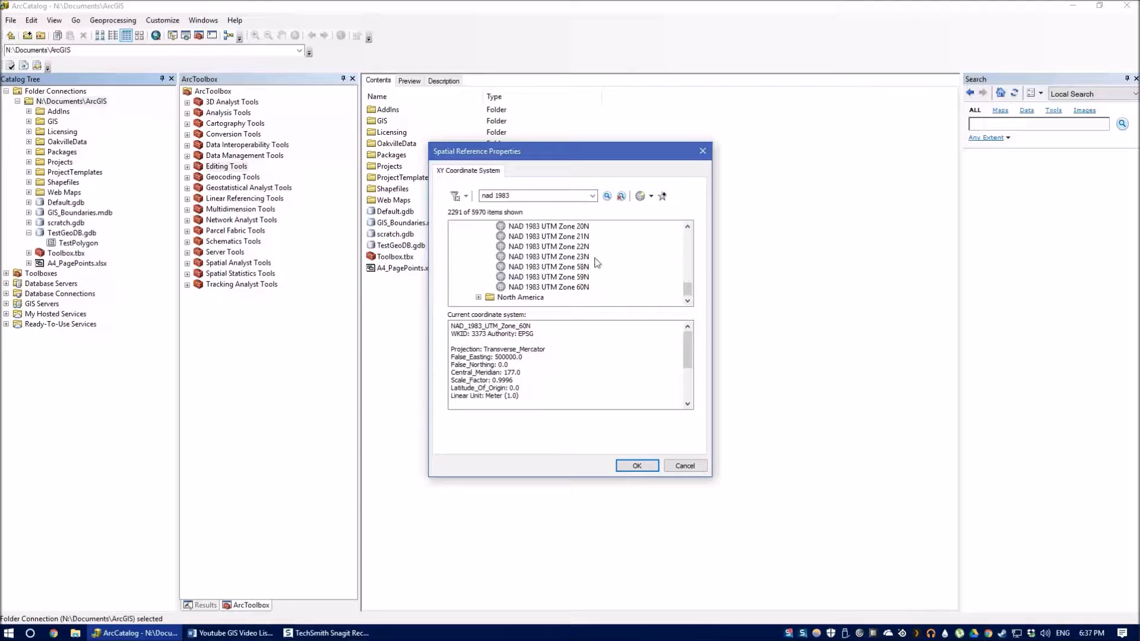
{"action": "scroll", "coordinate": [595, 257], "scroll_direction": "up", "scroll_amount": 2}
{"action": "left_click", "coordinate": [588, 257]}
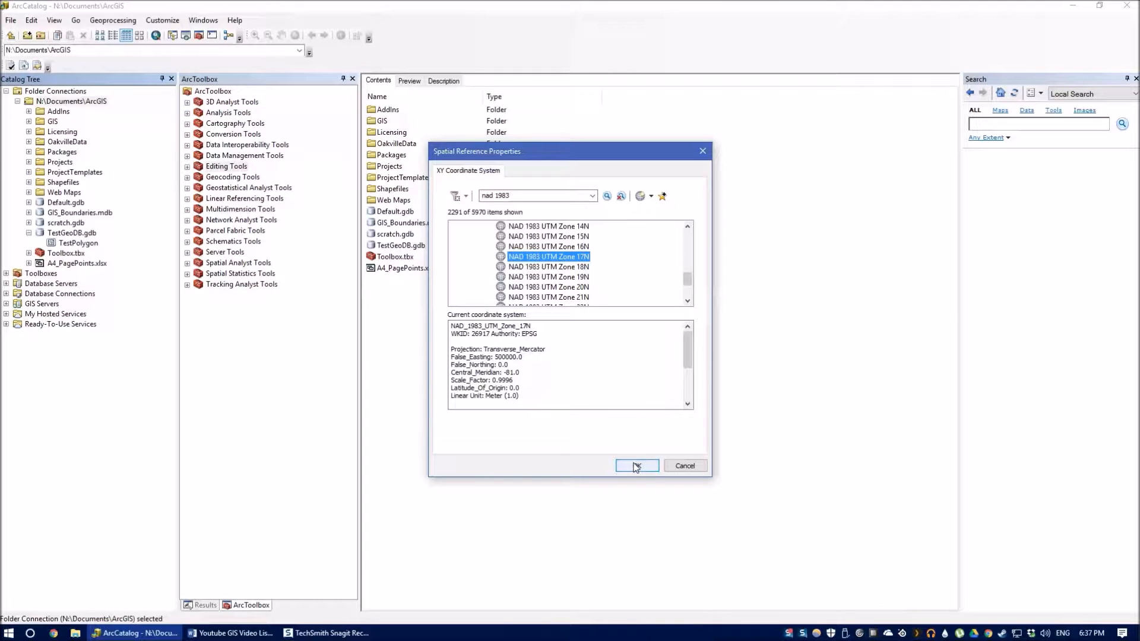
Add NAD 1983 UTM Zone 17N to the favorites and finish creating the TestPolygon shapefile with it
{"action": "right_click", "coordinate": [578, 261]}
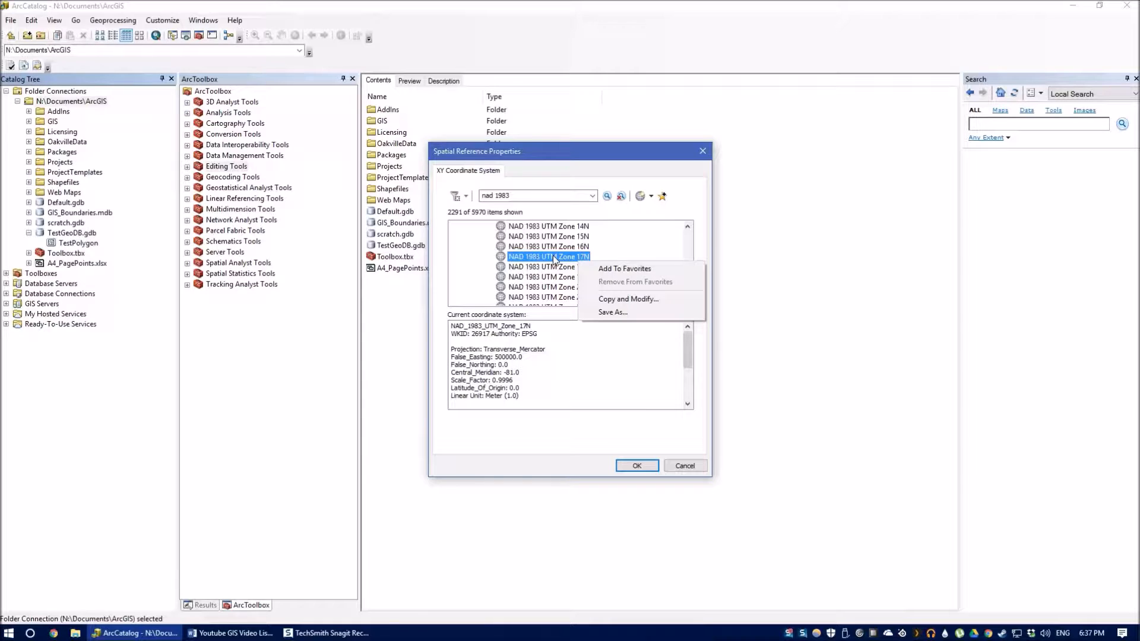
{"action": "left_click", "coordinate": [625, 269]}
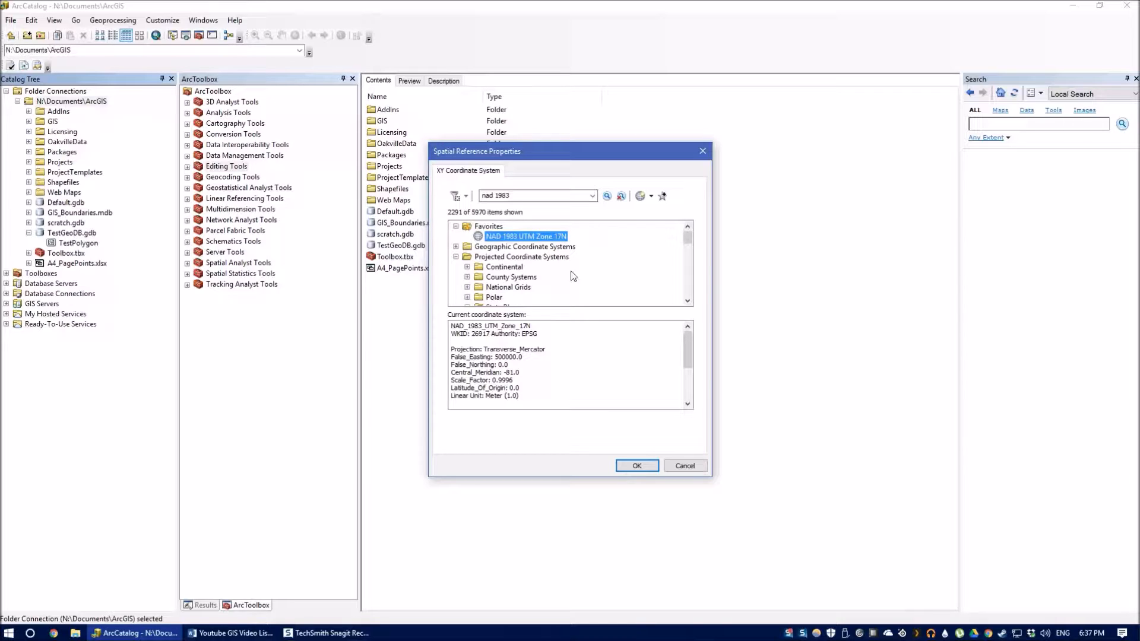
{"action": "left_click", "coordinate": [637, 466]}
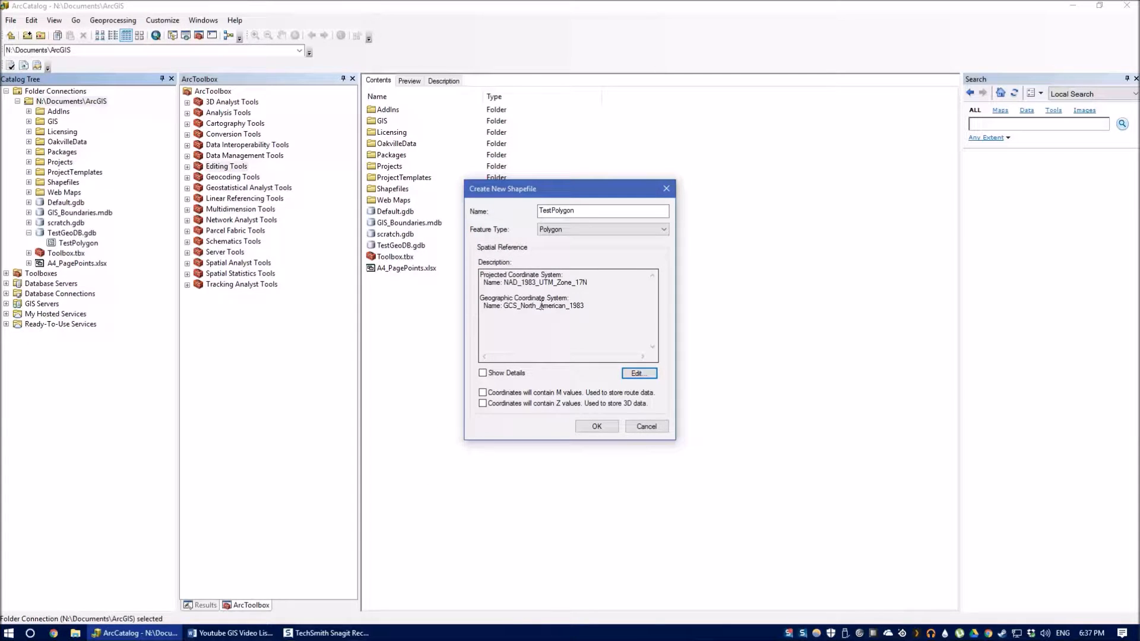
{"action": "left_click", "coordinate": [597, 426]}
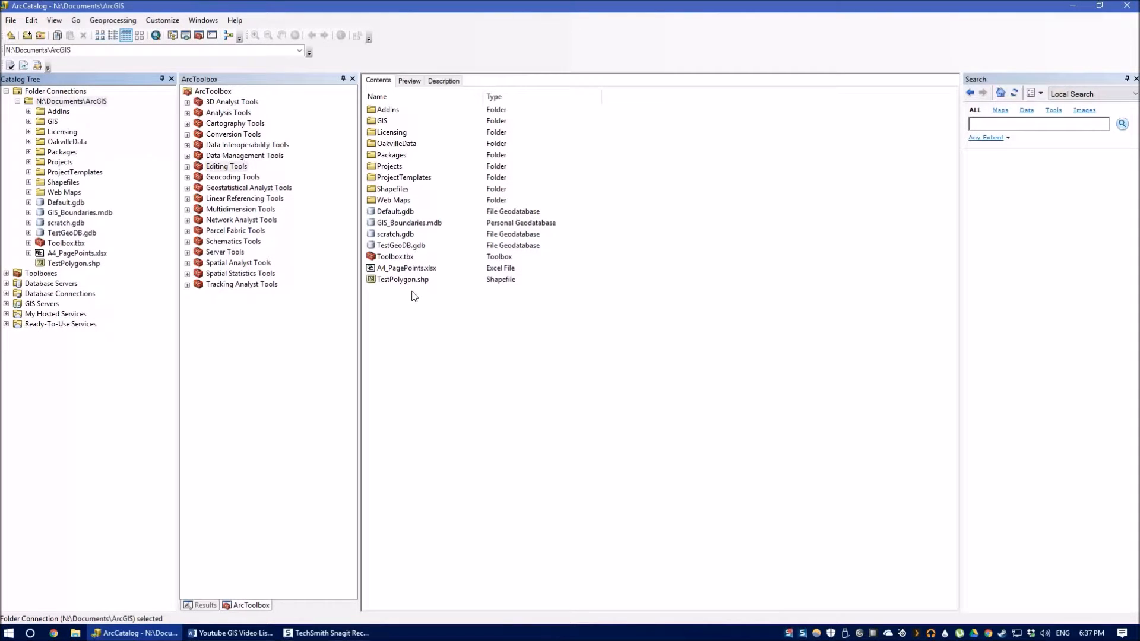
Look over the new TestPolygon.shp and the neighbouring A4_PagePoints.xlsx and Toolbox.tbx items in the ArcGIS folder
{"action": "left_click", "coordinate": [413, 280]}
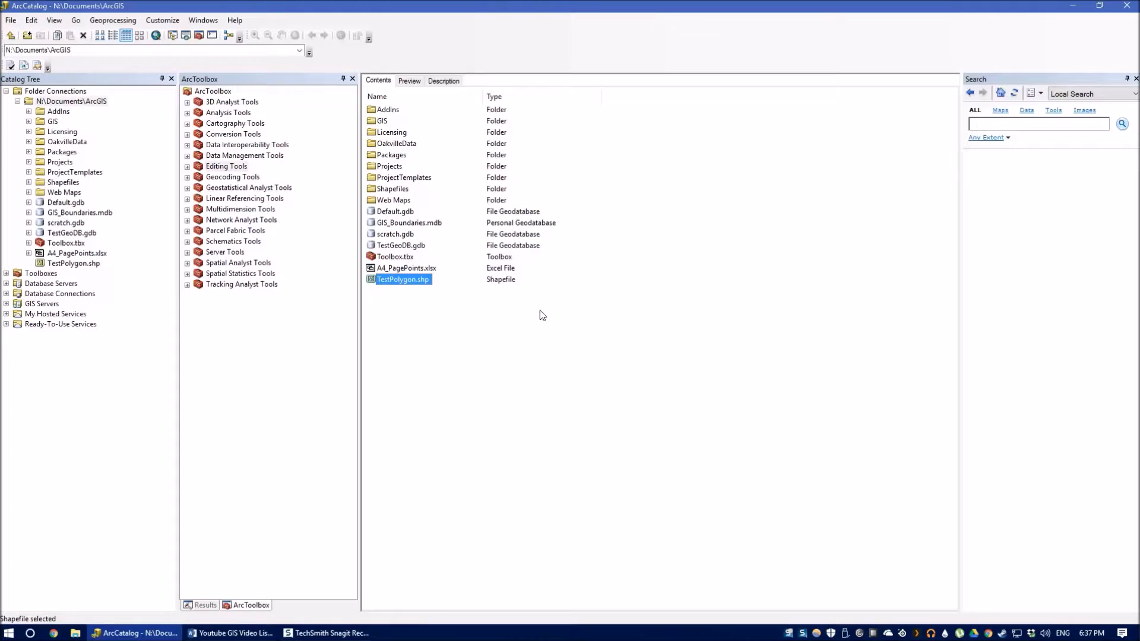
{"action": "left_click", "coordinate": [458, 385]}
{"action": "left_click", "coordinate": [73, 254]}
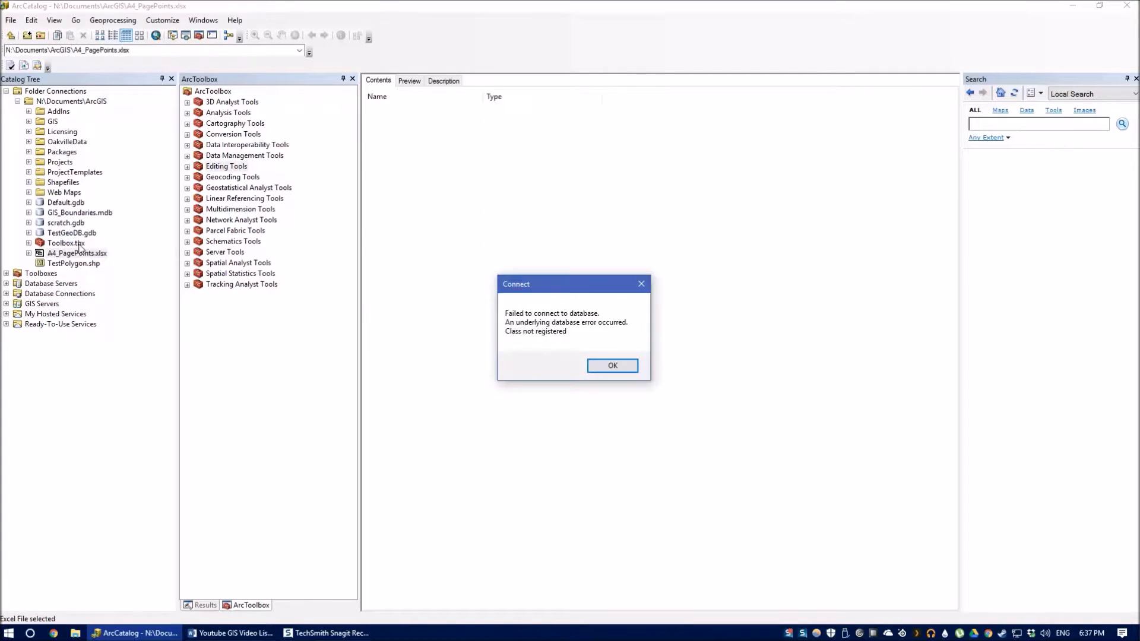
{"action": "left_click", "coordinate": [611, 368]}
{"action": "left_click", "coordinate": [62, 243]}
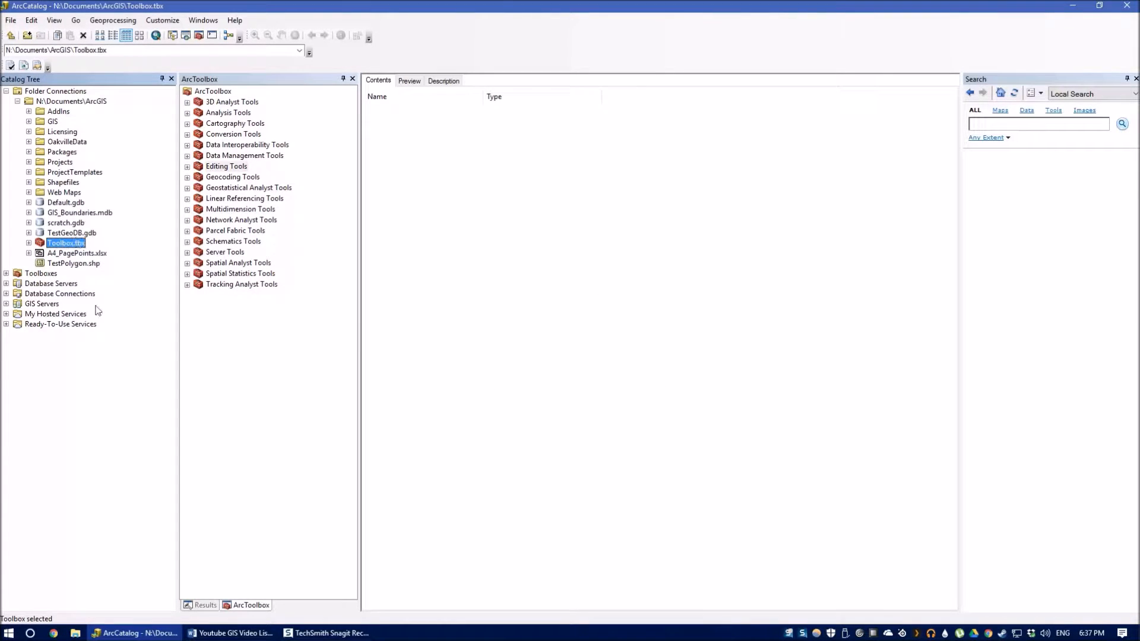
Copy the path N:\Documents\ArcGIS of the folder connection and open that folder in File Explorer
{"action": "left_click", "coordinate": [59, 92]}
{"action": "left_click", "coordinate": [62, 102]}
{"action": "left_click", "coordinate": [89, 51]}
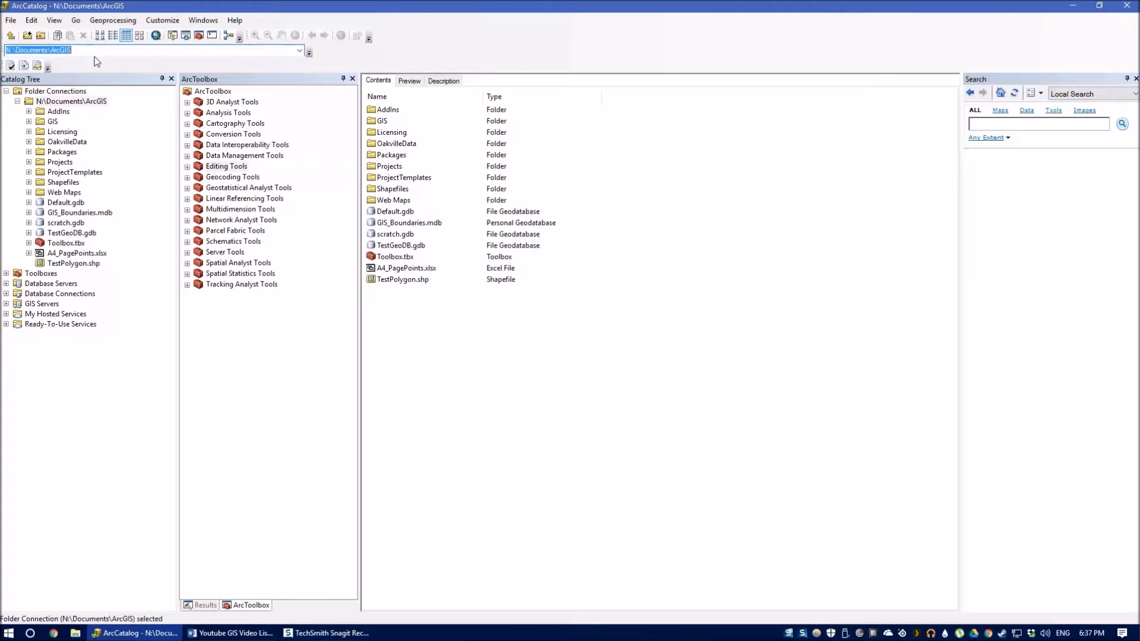
{"action": "left_click_drag", "start_coordinate": [89, 53], "coordinate": [3, 58]}
{"action": "key", "text": "ctrl+c"}
{"action": "key", "text": "super"}
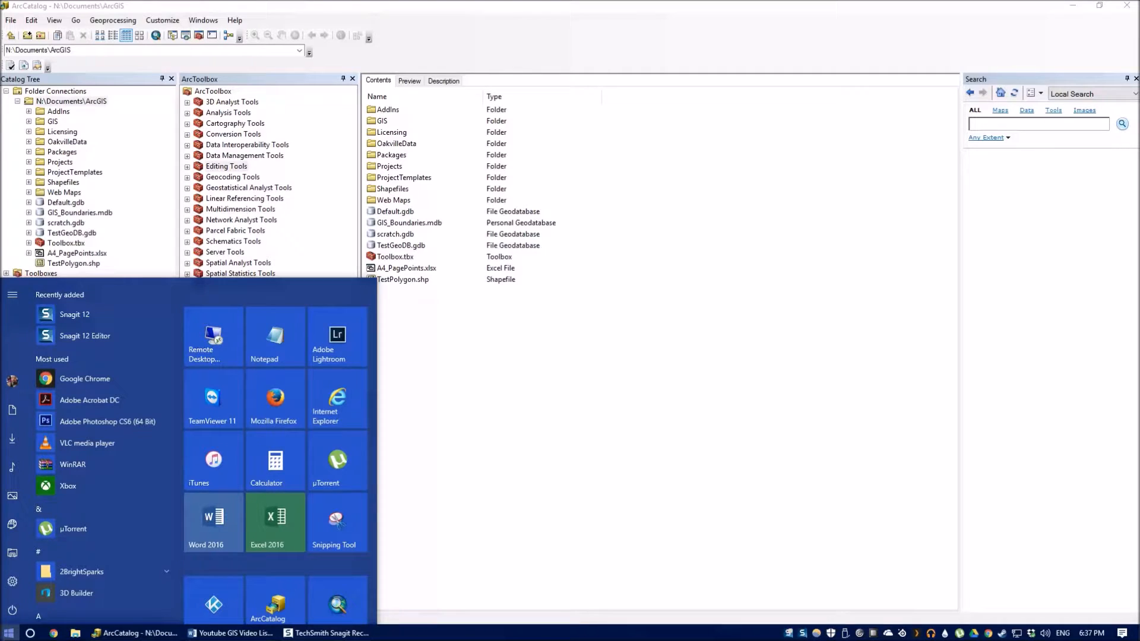
{"action": "key", "text": "ctrl+v"}
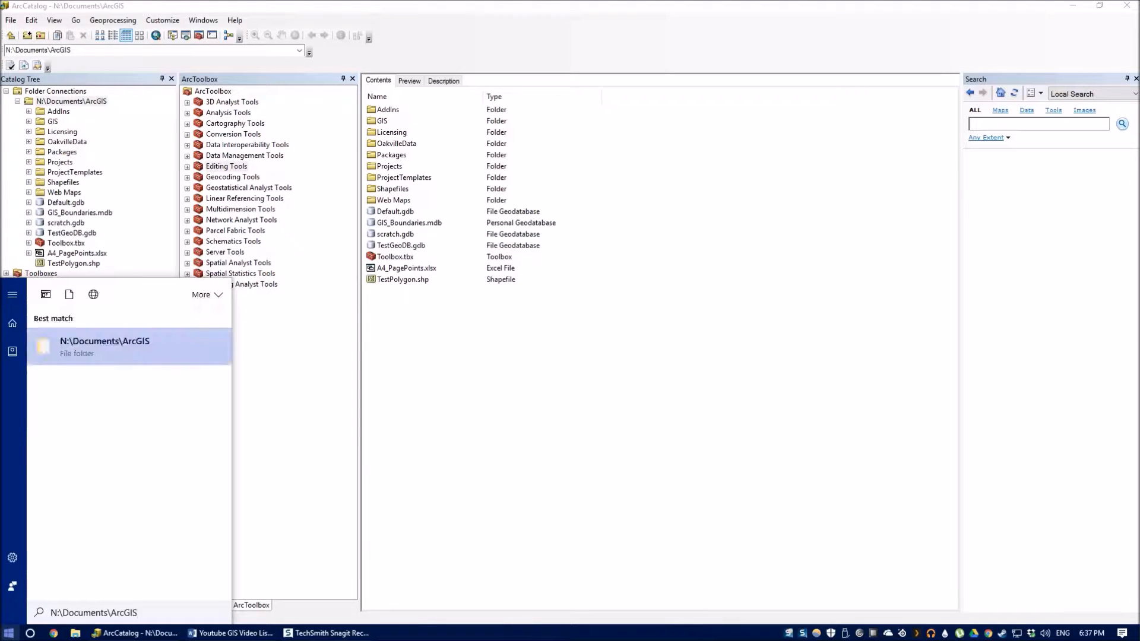
{"action": "key", "text": "Return"}
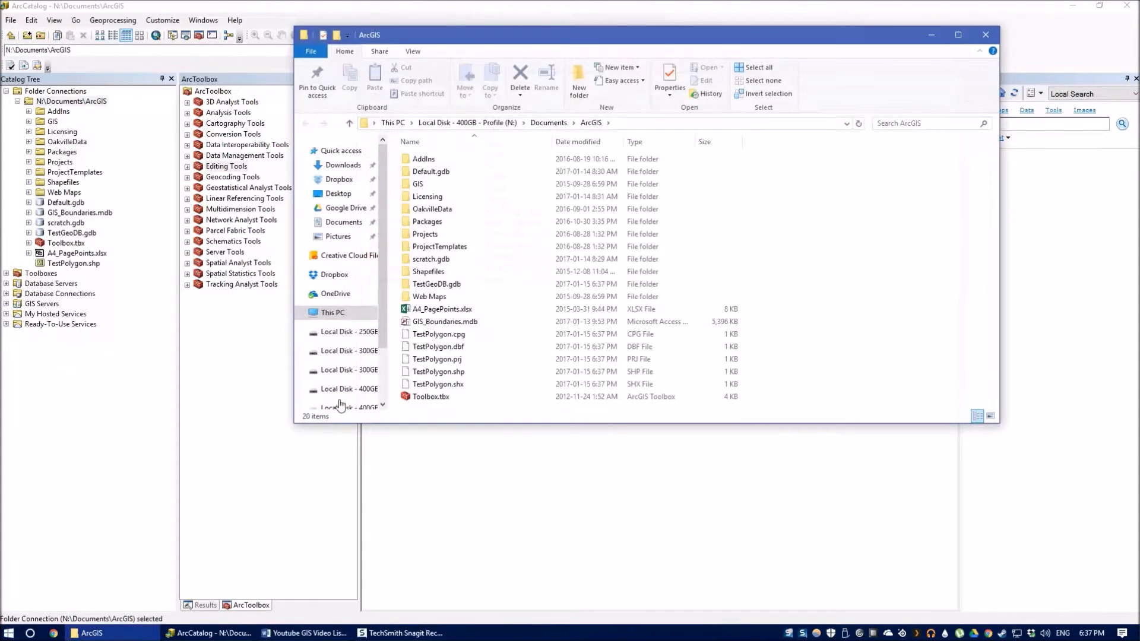
Examine the TestPolygon component files with extensions cpg, dbf, prj, shp and shx in the ArcGIS folder
{"action": "left_click", "coordinate": [546, 324]}
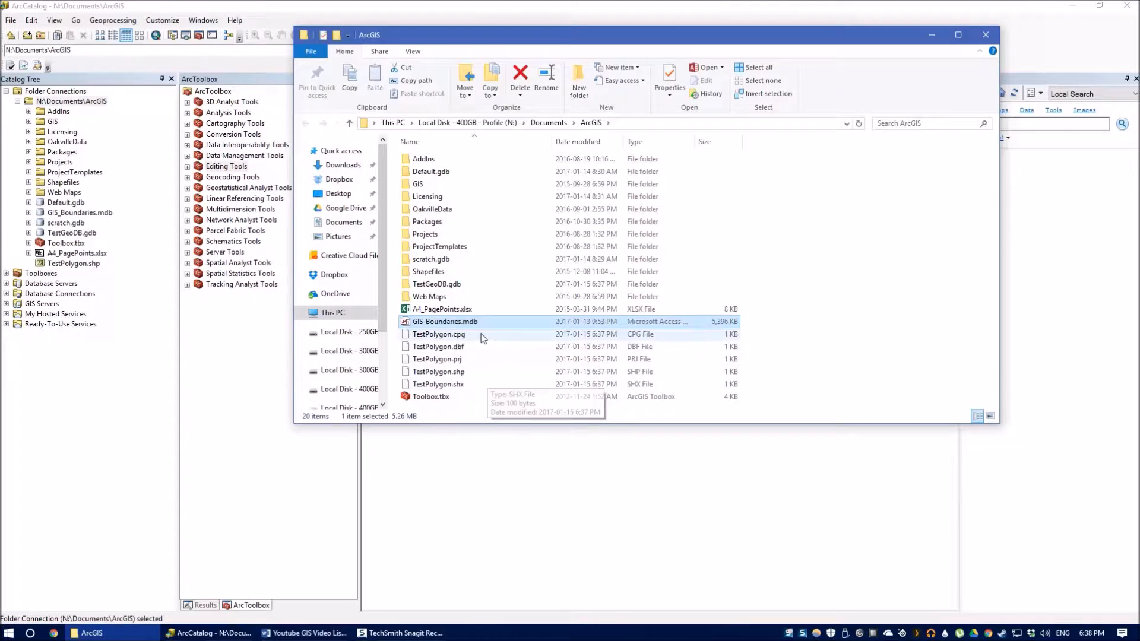
{"action": "key", "text": "Down"}
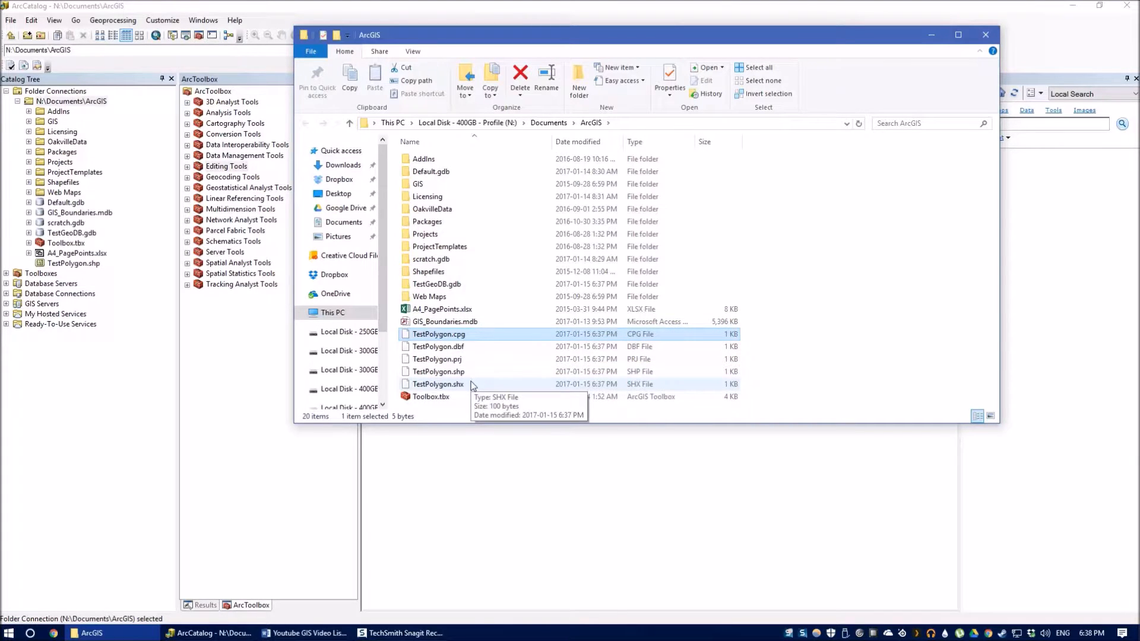
{"action": "left_click", "coordinate": [473, 385], "text": "shift"}
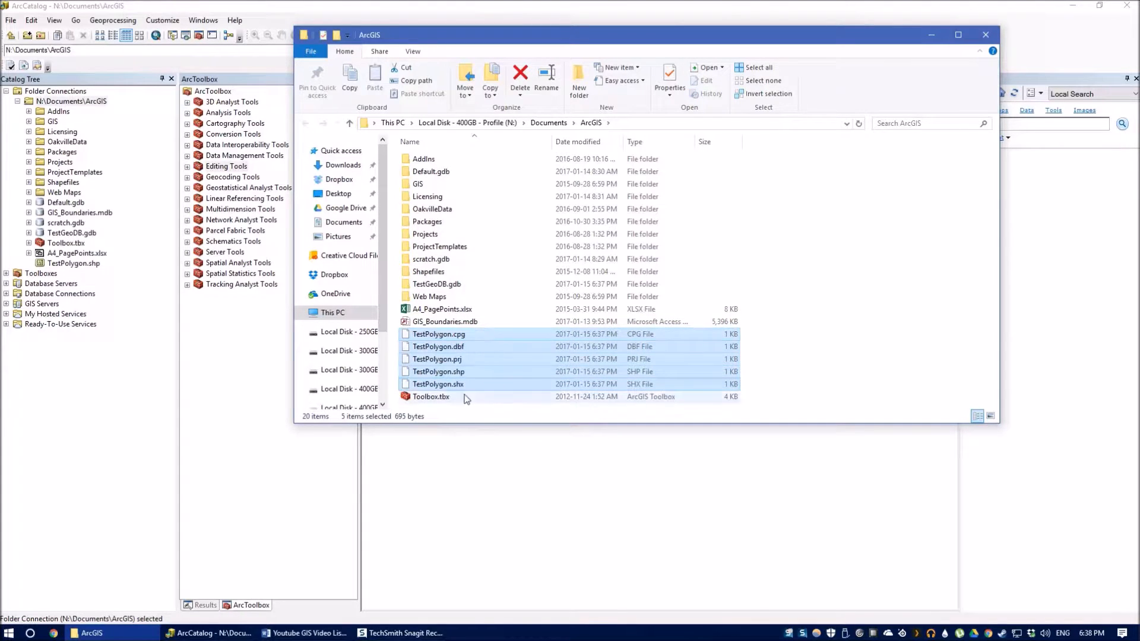
{"action": "left_click", "coordinate": [452, 337]}
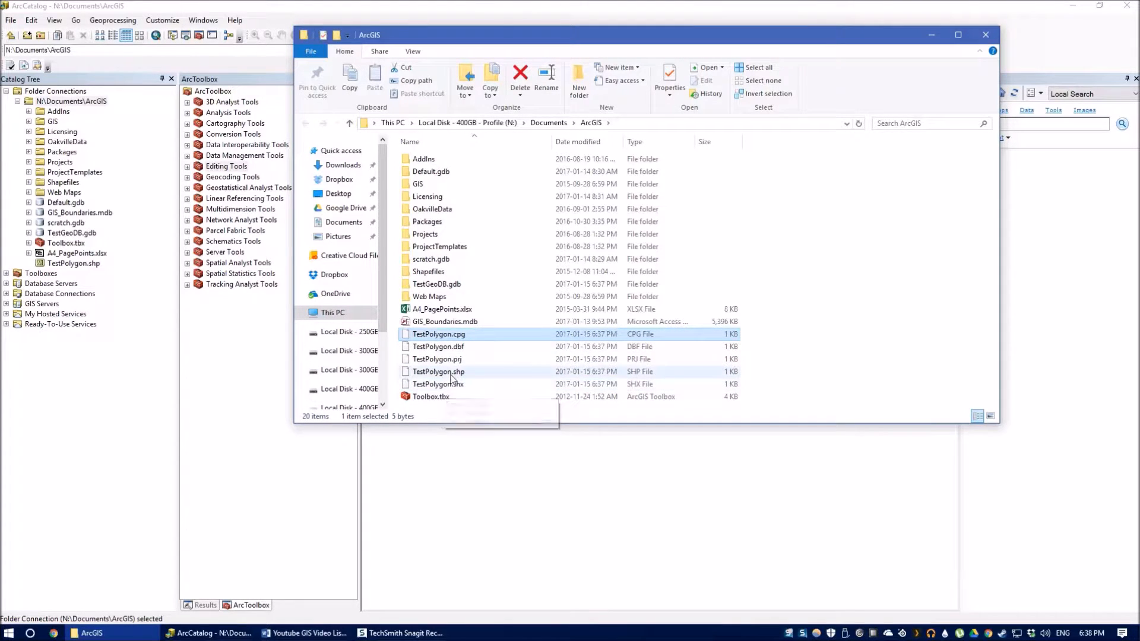
{"action": "mouse_move", "coordinate": [460, 348]}
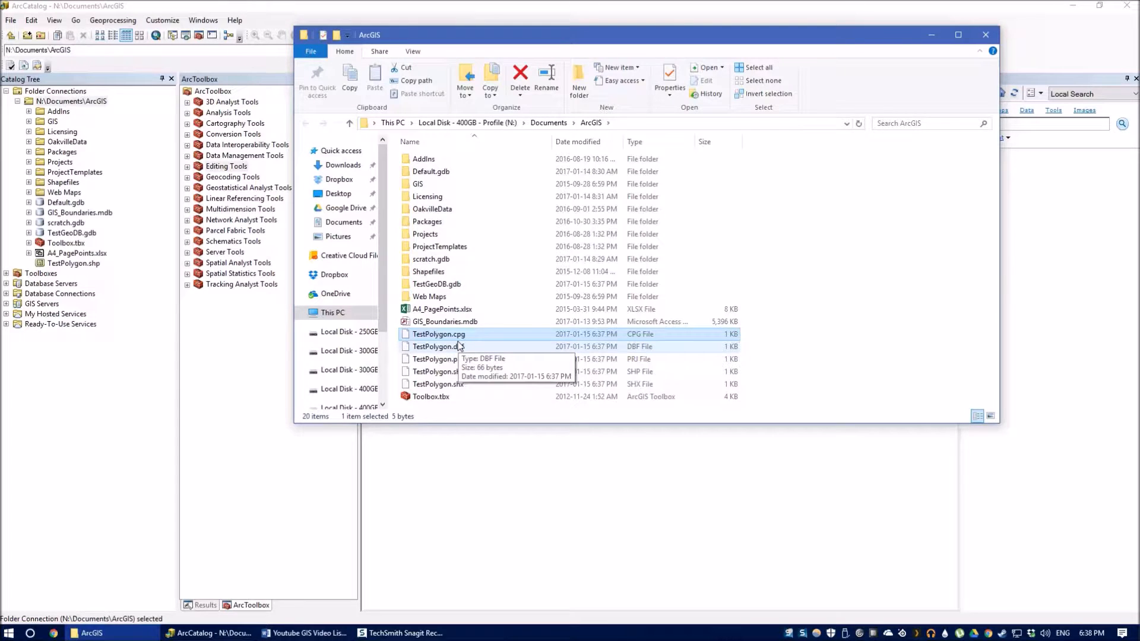
Arrange the ArcCatalog and File Explorer windows side by side, narrowing ArcCatalog so the folder's files are uncovered
{"action": "left_click_drag", "start_coordinate": [472, 38], "coordinate": [610, 34]}
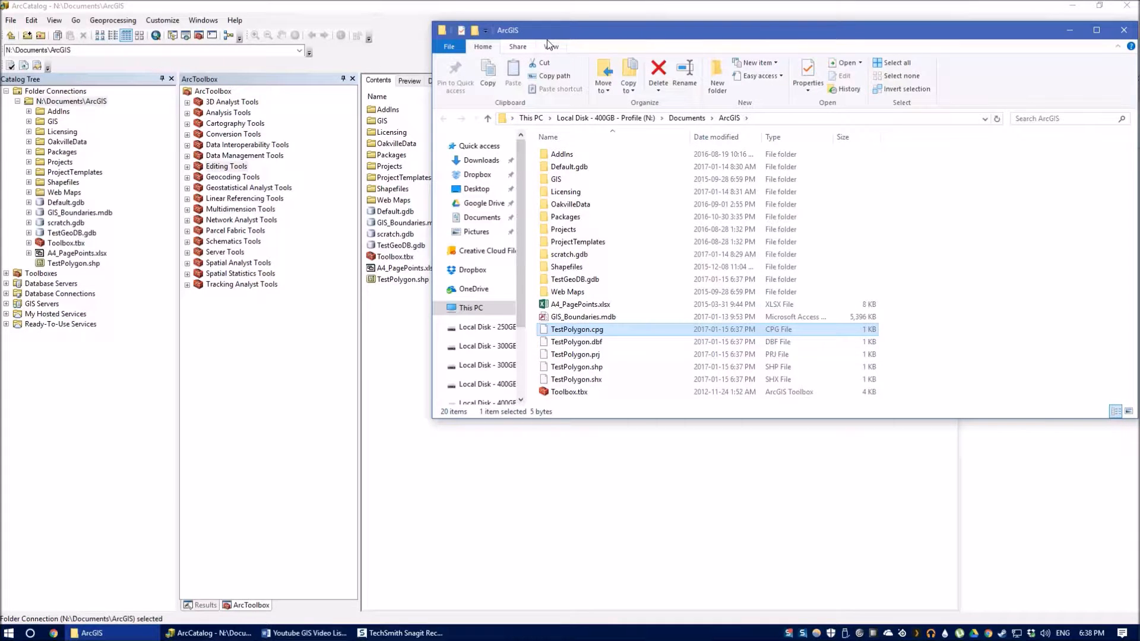
{"action": "left_click_drag", "start_coordinate": [576, 35], "coordinate": [857, 58]}
{"action": "left_click_drag", "start_coordinate": [676, 2], "coordinate": [407, 36]}
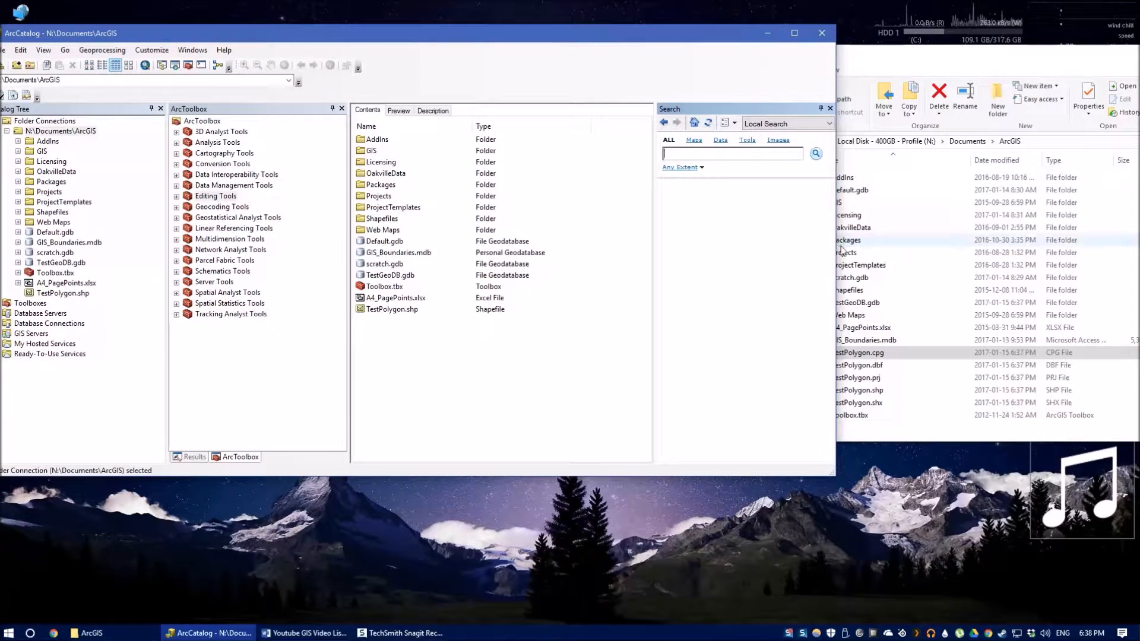
{"action": "left_click_drag", "start_coordinate": [835, 245], "coordinate": [712, 239]}
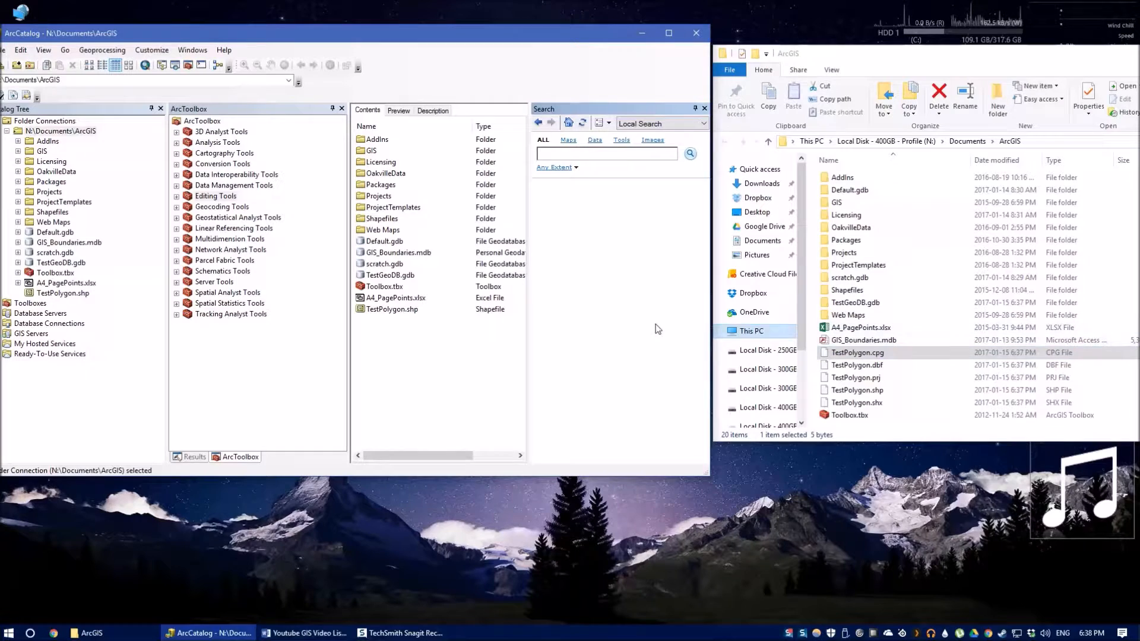
Rename the TestPolygon.shp shapefile in the catalog tree to TestPolygonNameChange.shp
{"action": "left_click", "coordinate": [75, 294]}
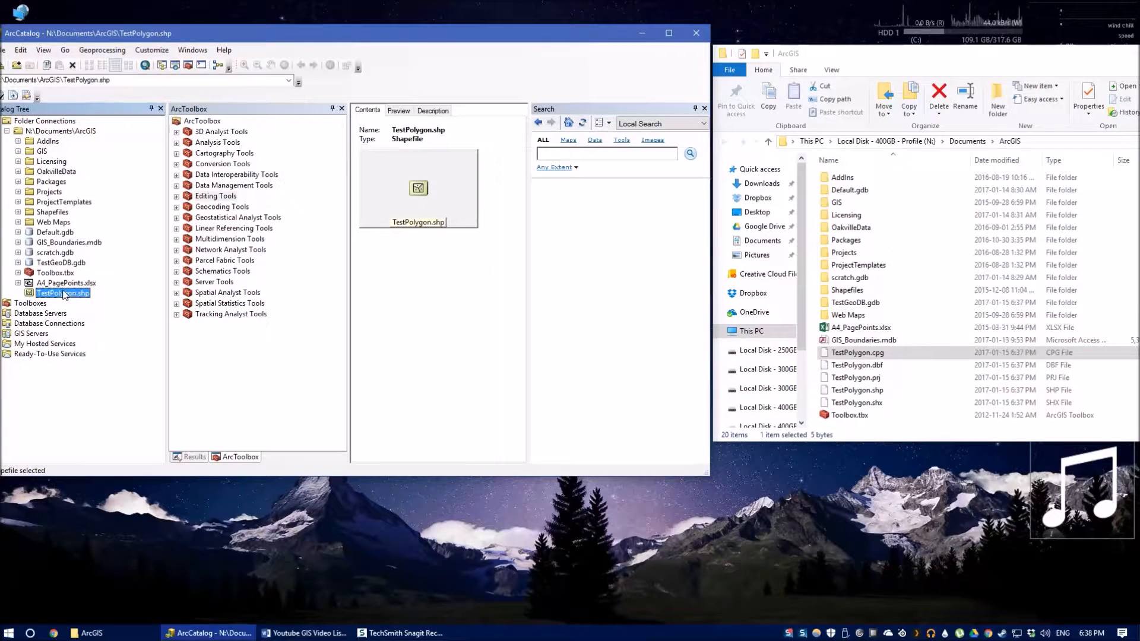
{"action": "left_click", "coordinate": [65, 293]}
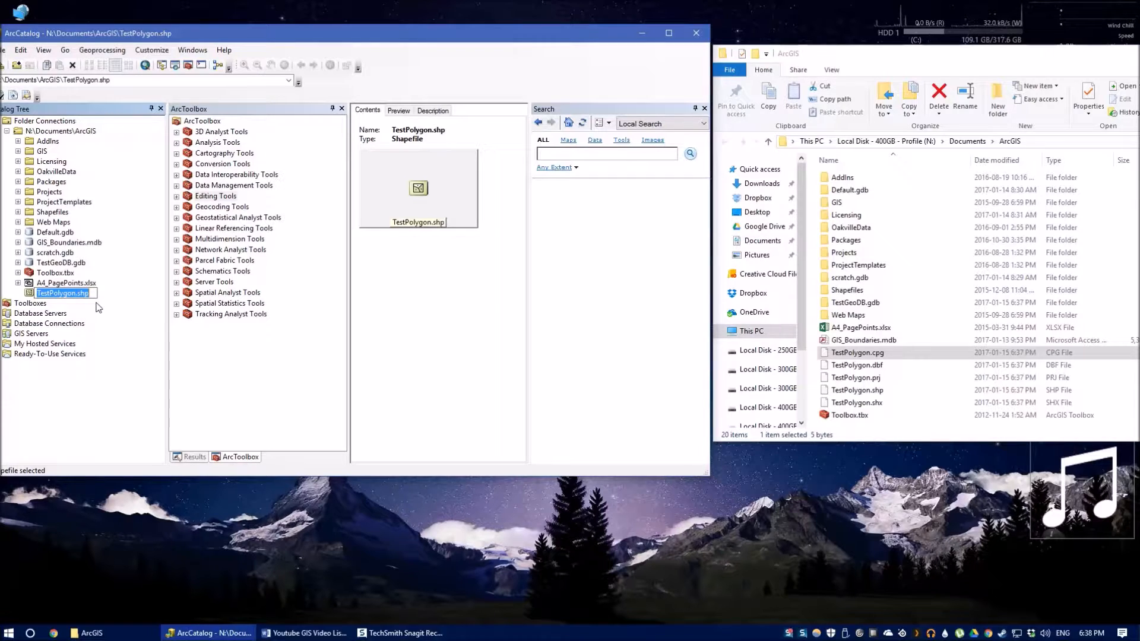
{"action": "left_click", "coordinate": [78, 294]}
{"action": "type", "text": "NameChange"}
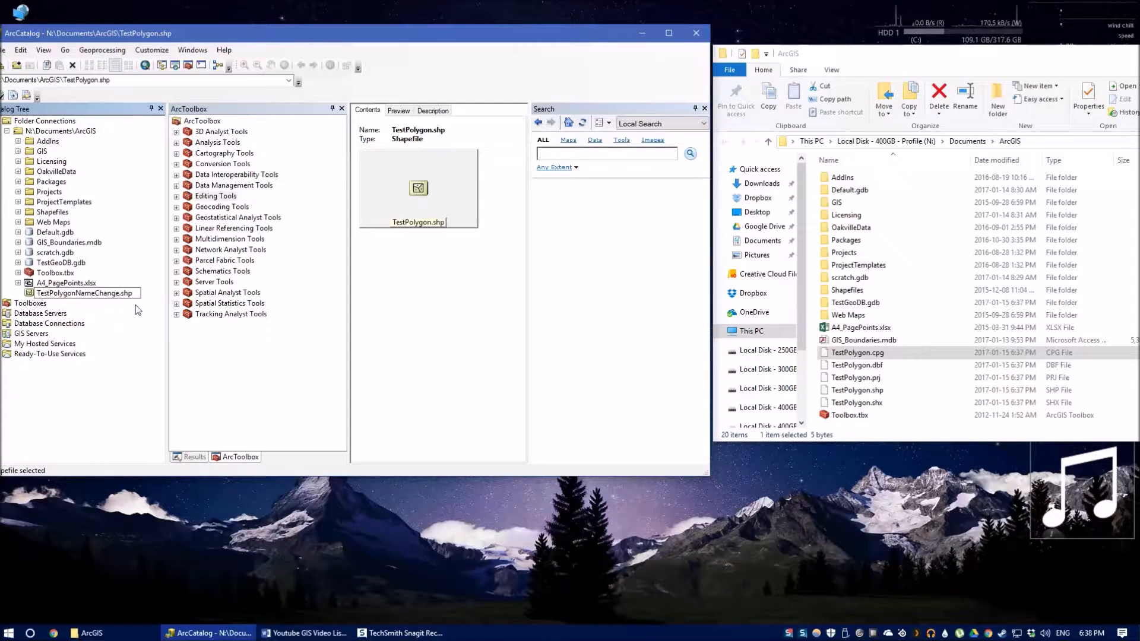
{"action": "key", "text": "Return"}
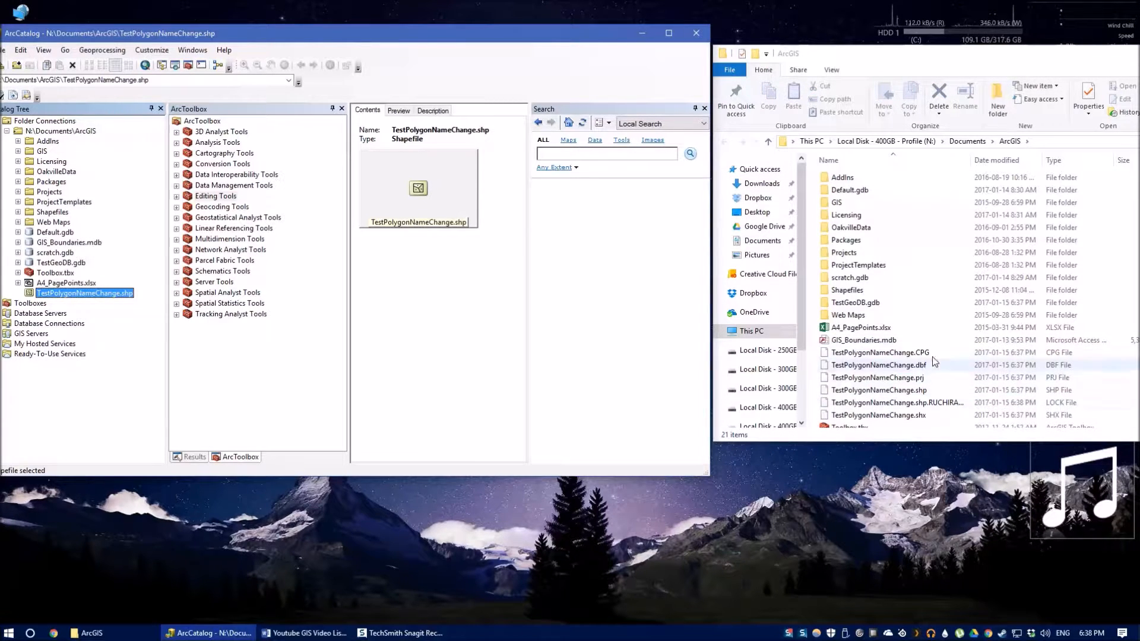
Rename the TestPolygonNameChange.shp shapefile in the catalog tree back to TestPolygon.shp
{"action": "left_click", "coordinate": [104, 294]}
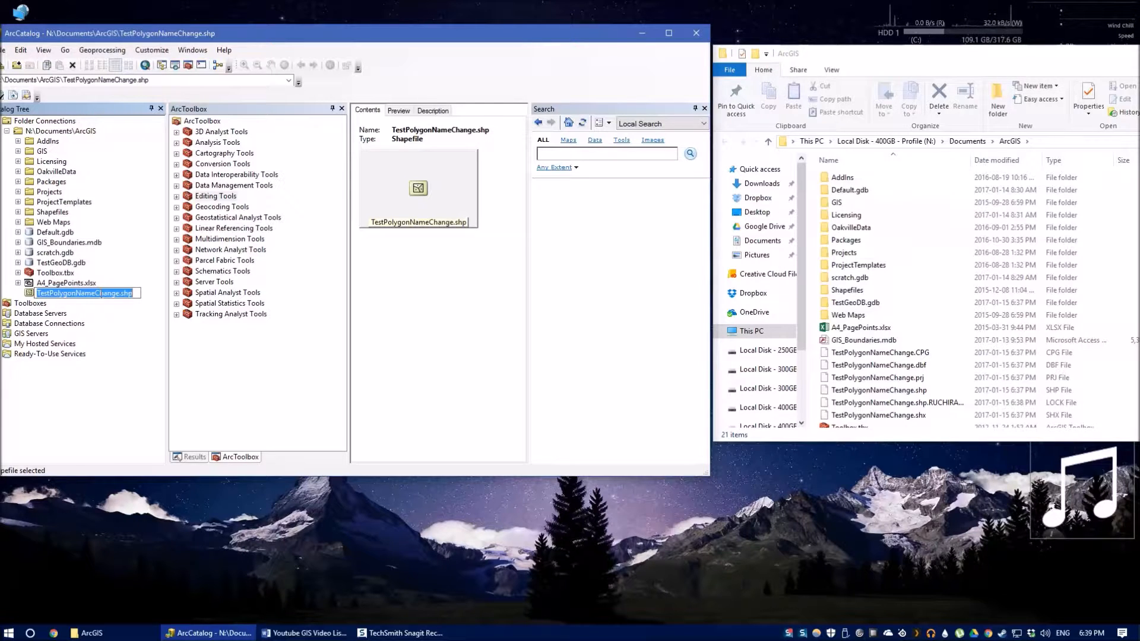
{"action": "left_click_drag", "start_coordinate": [96, 293], "coordinate": [117, 293]}
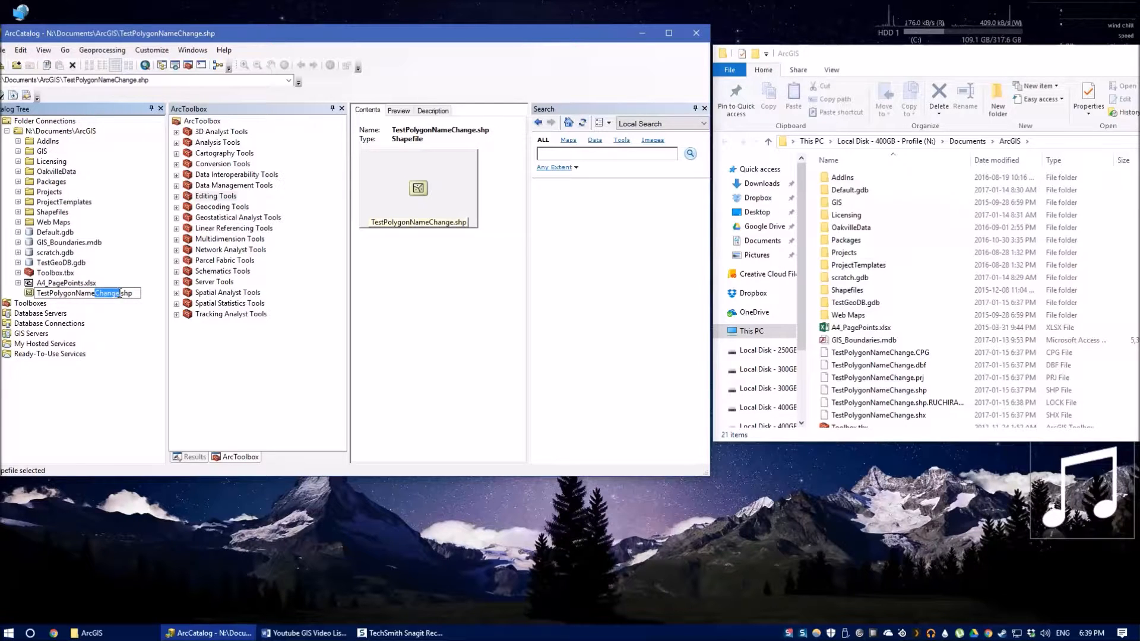
{"action": "key", "text": "BackSpace"}
{"action": "key", "text": "BackSpace"}
{"action": "key", "text": "BackSpace"}
{"action": "key", "text": "BackSpace"}
{"action": "key", "text": "BackSpace"}
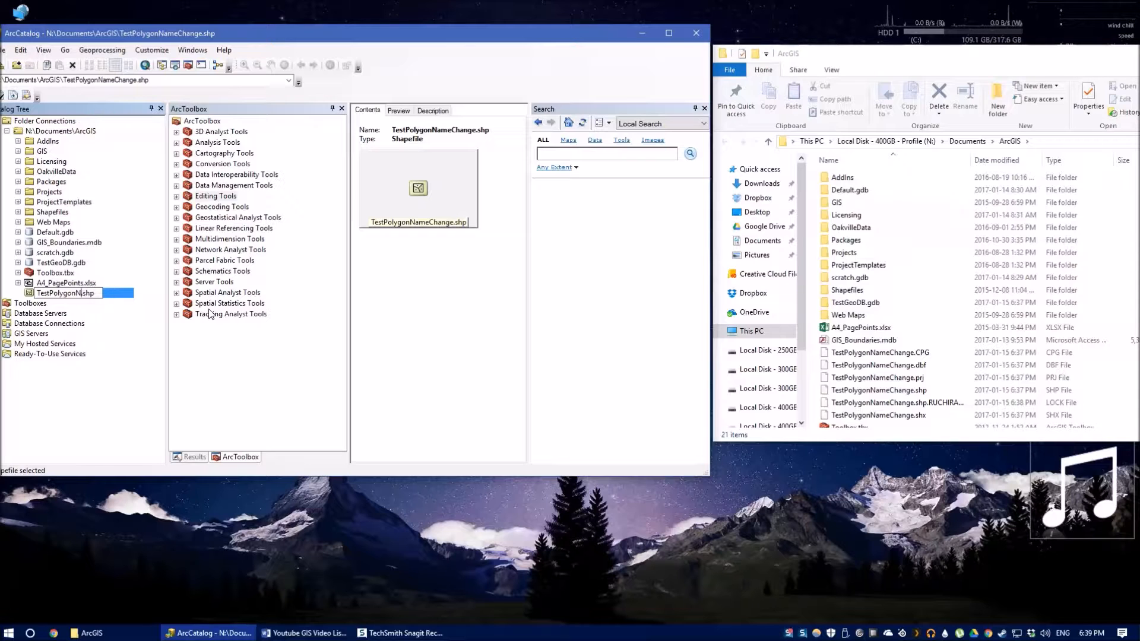
{"action": "key", "text": "Return"}
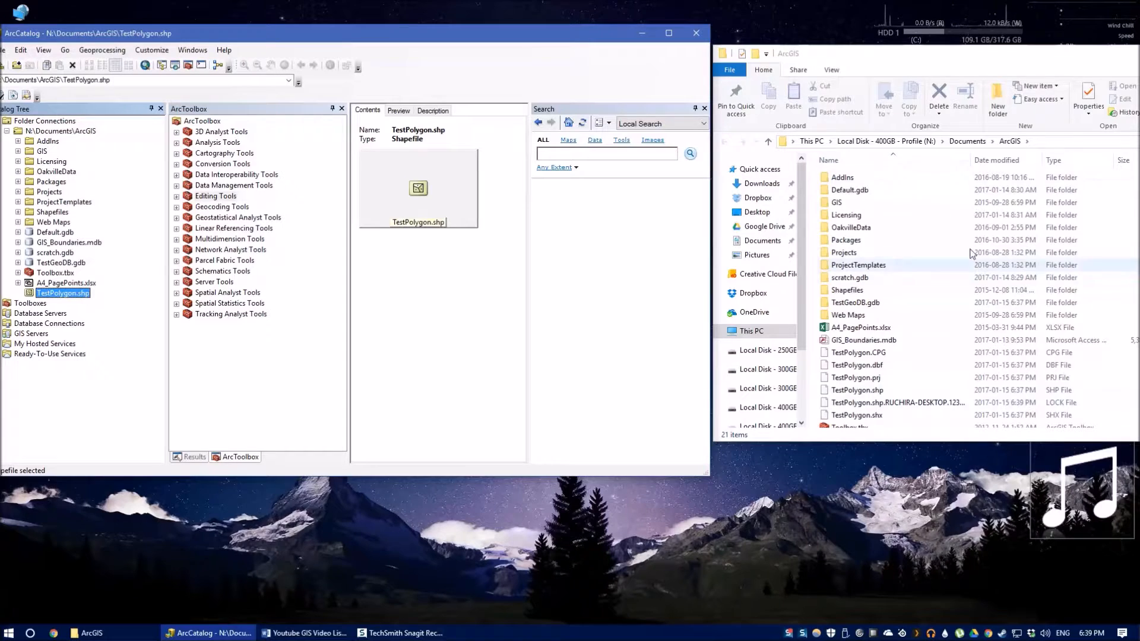
Maximise ArcCatalog and expand TestGeoDB.gdb in the catalog tree to select its TestPolygon feature class
{"action": "left_click_drag", "start_coordinate": [843, 56], "coordinate": [834, 56]}
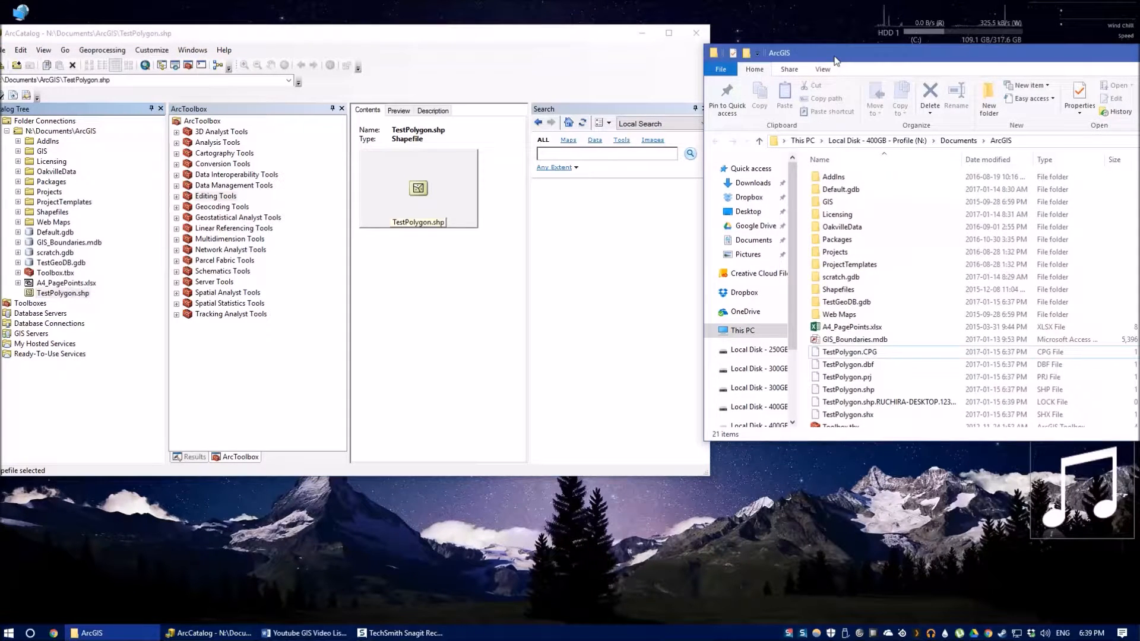
{"action": "double_click", "coordinate": [447, 40]}
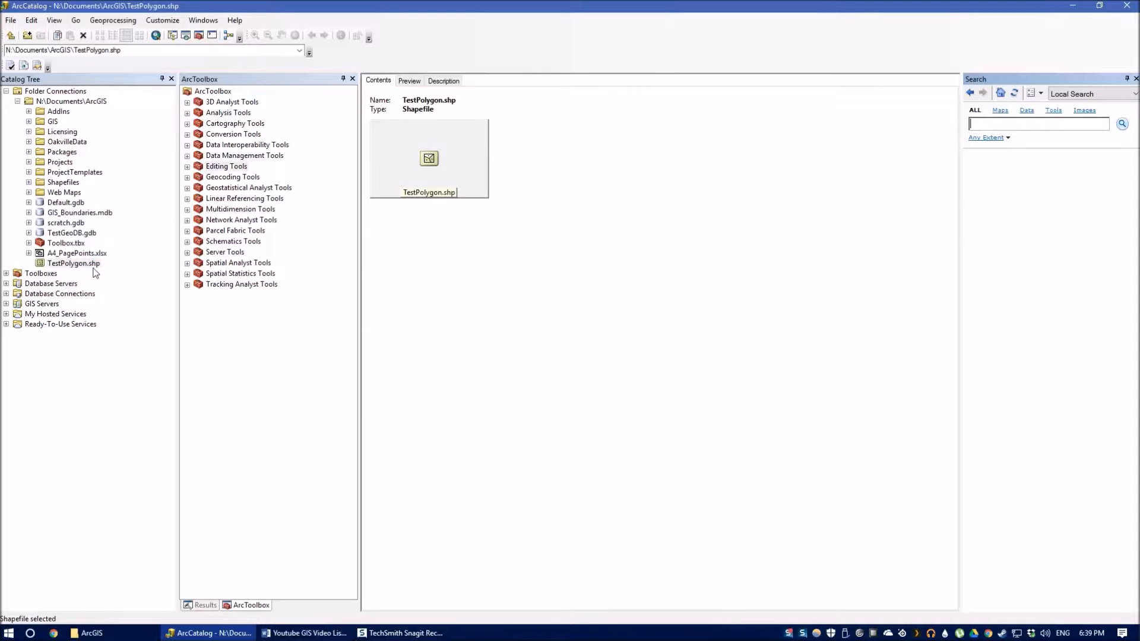
{"action": "left_click", "coordinate": [145, 308]}
{"action": "left_click", "coordinate": [71, 234]}
{"action": "left_click", "coordinate": [71, 233]}
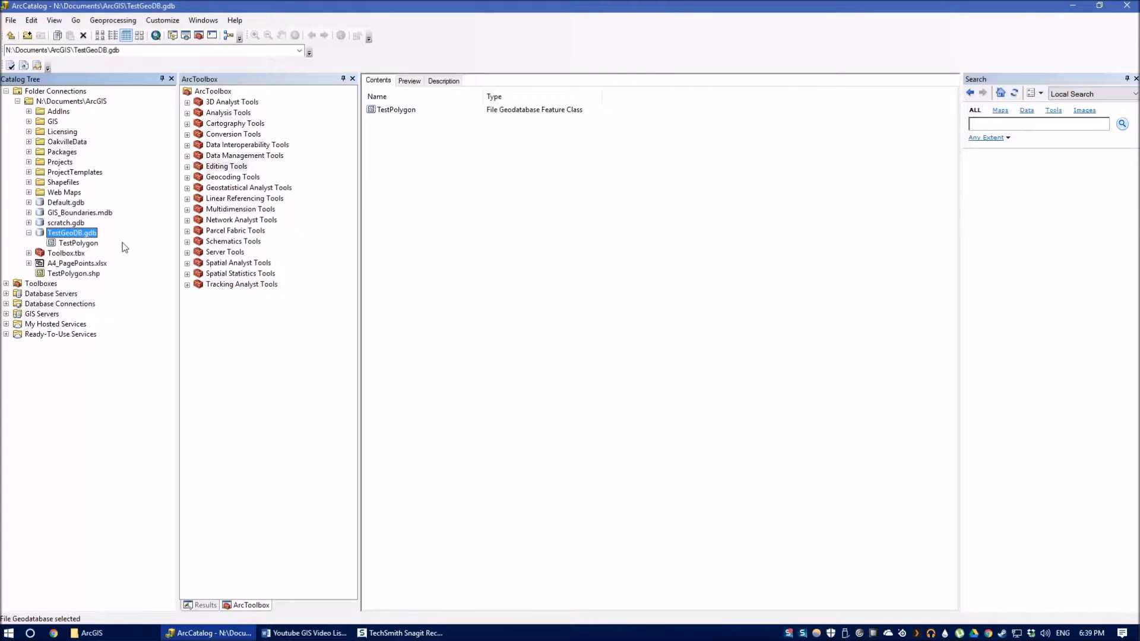
{"action": "left_click", "coordinate": [90, 243]}
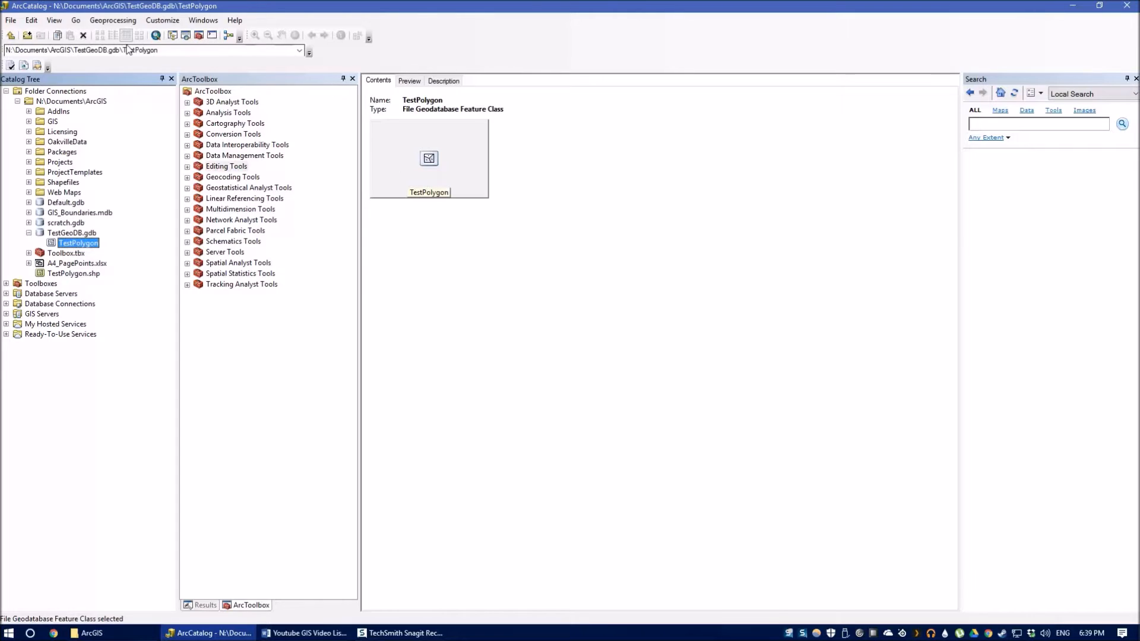
Launch ArcMap from ArcCatalog and place its window so the catalog tree stays uncovered
{"action": "left_click", "coordinate": [155, 36]}
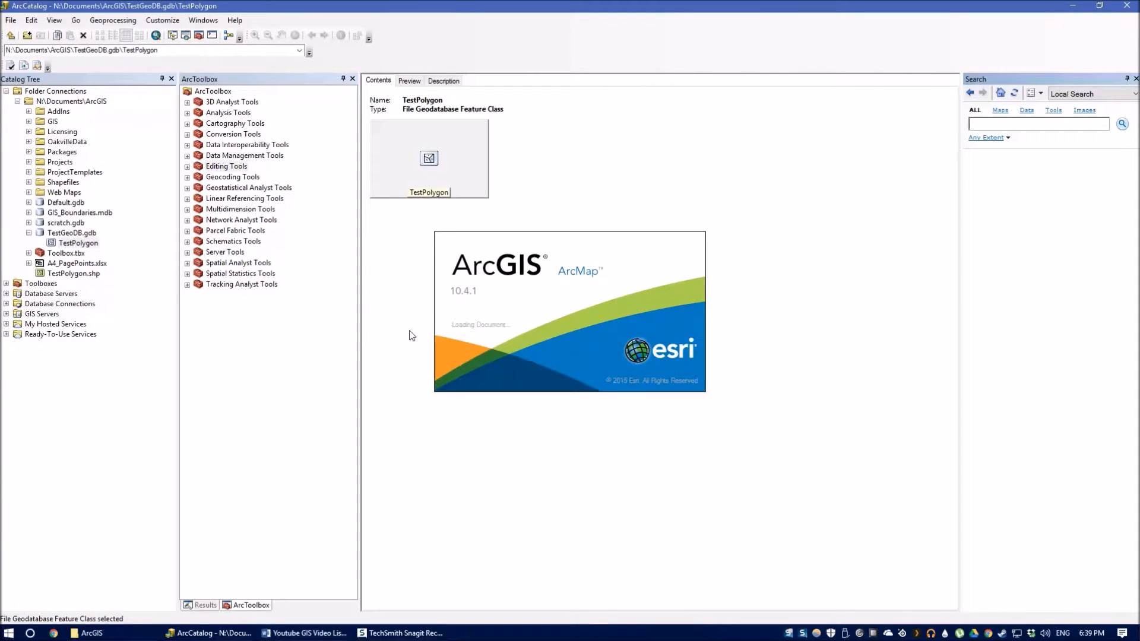
{"action": "double_click", "coordinate": [226, 5]}
{"action": "left_click_drag", "start_coordinate": [421, 71], "coordinate": [669, 68]}
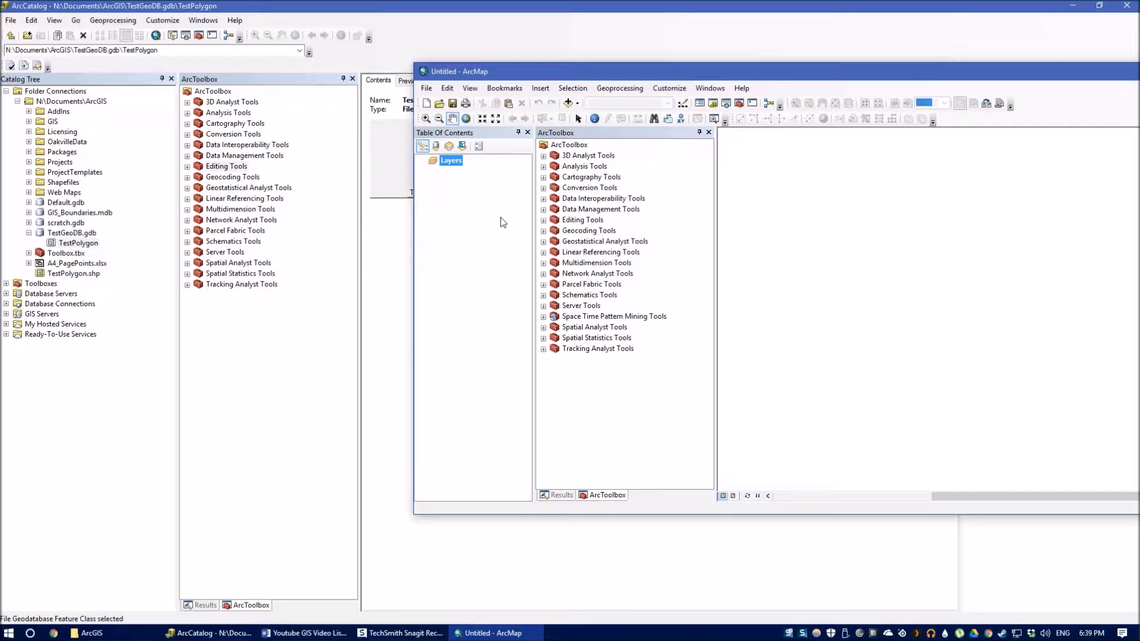
{"action": "left_click_drag", "start_coordinate": [481, 72], "coordinate": [448, 74]}
{"action": "left_click", "coordinate": [535, 102]}
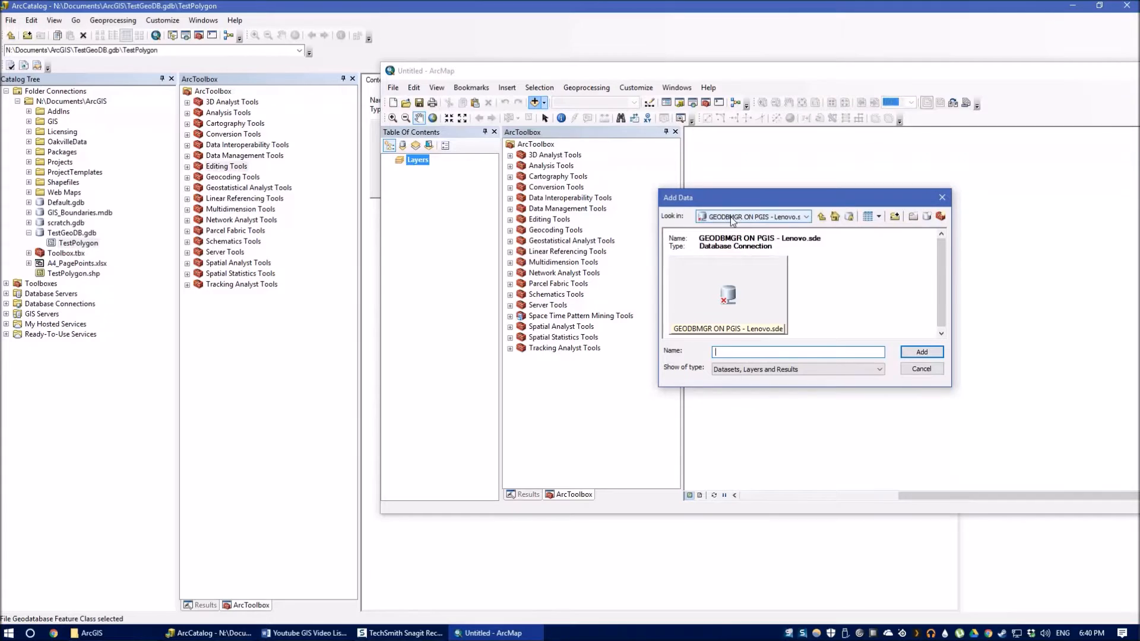
{"action": "left_click", "coordinate": [732, 218]}
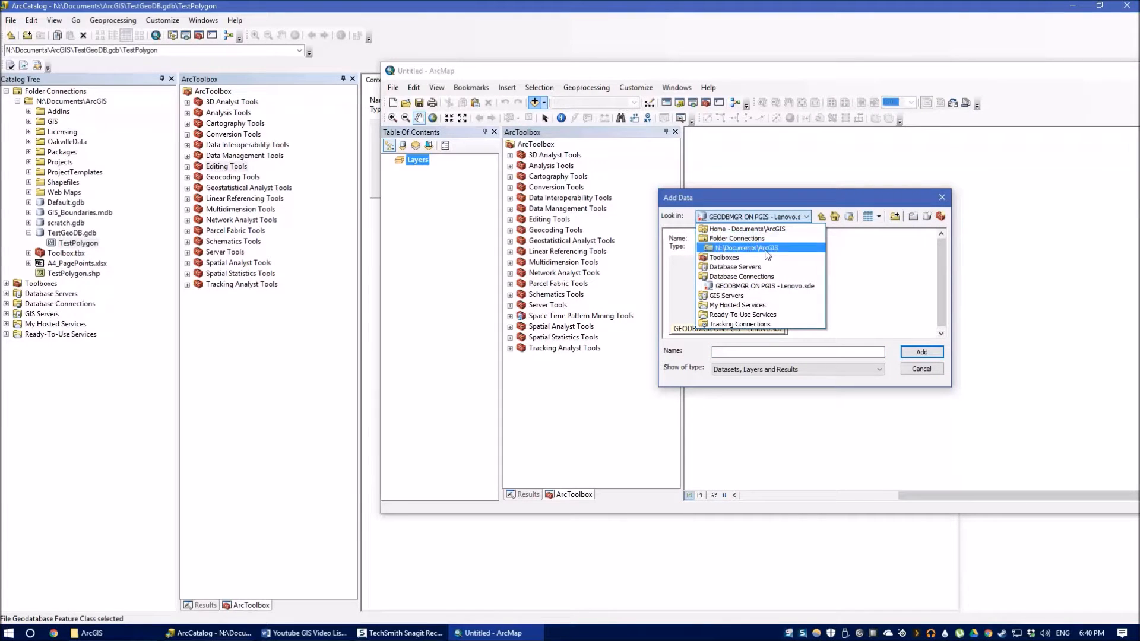
{"action": "left_click", "coordinate": [768, 248]}
{"action": "left_click", "coordinate": [778, 265]}
{"action": "double_click", "coordinate": [778, 265]}
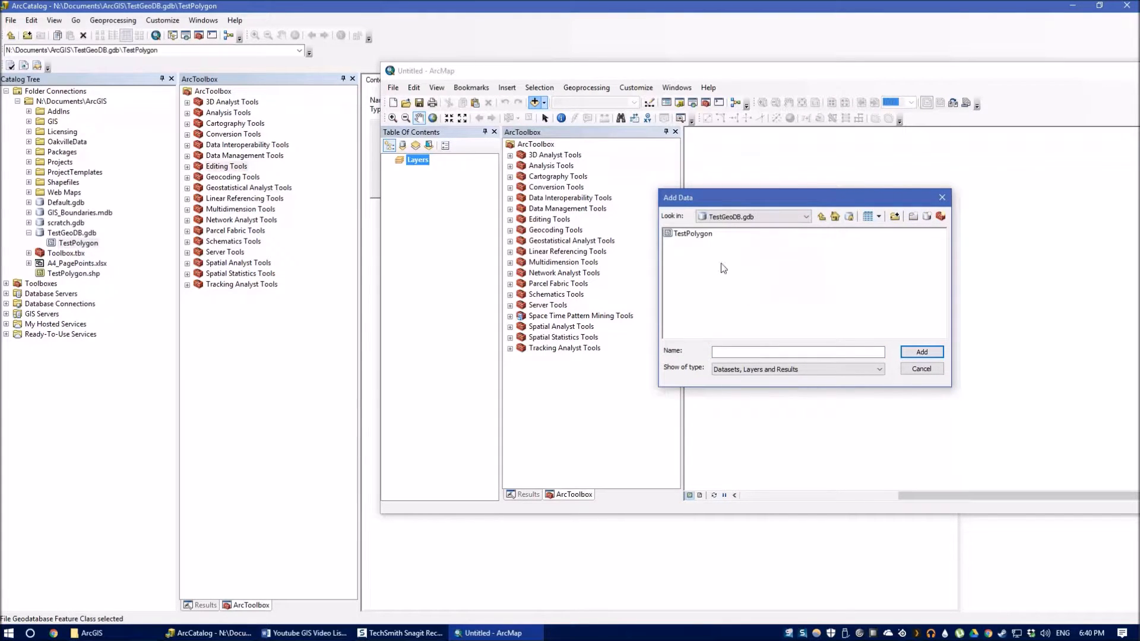
{"action": "left_click", "coordinate": [689, 238]}
{"action": "left_click", "coordinate": [914, 369]}
Add the TestPolygon feature class from TestGeoDB.gdb in the catalog tree to the ArcMap layers and maximise ArcMap
{"action": "left_click", "coordinate": [81, 245]}
{"action": "left_click_drag", "start_coordinate": [81, 245], "coordinate": [420, 199]}
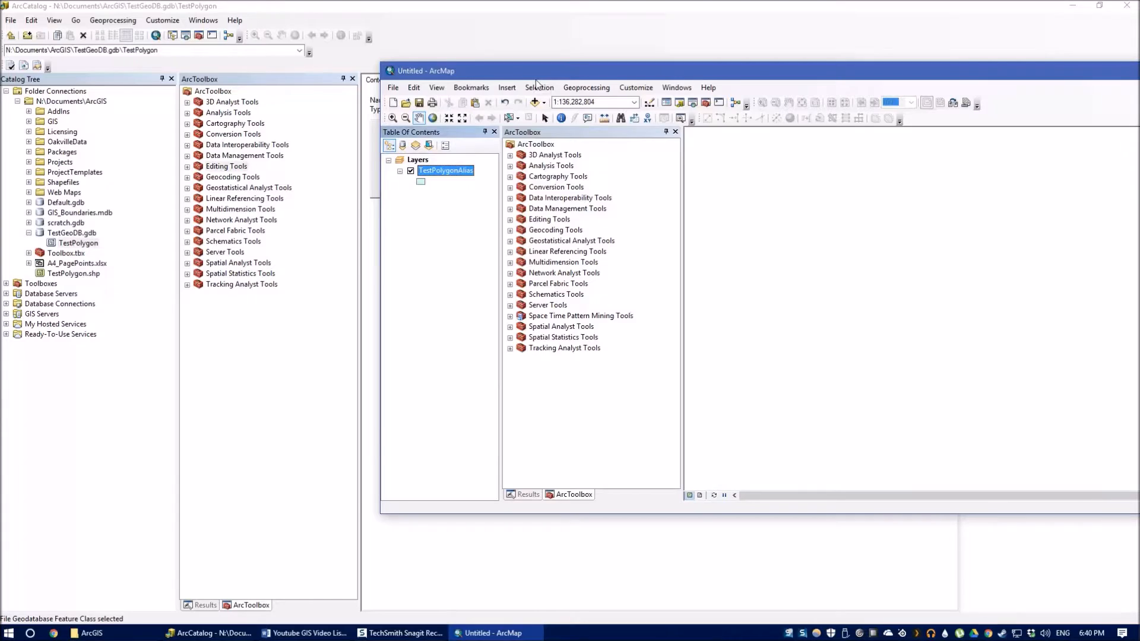
{"action": "left_click_drag", "start_coordinate": [536, 81], "coordinate": [344, 51]}
{"action": "double_click", "coordinate": [345, 51]}
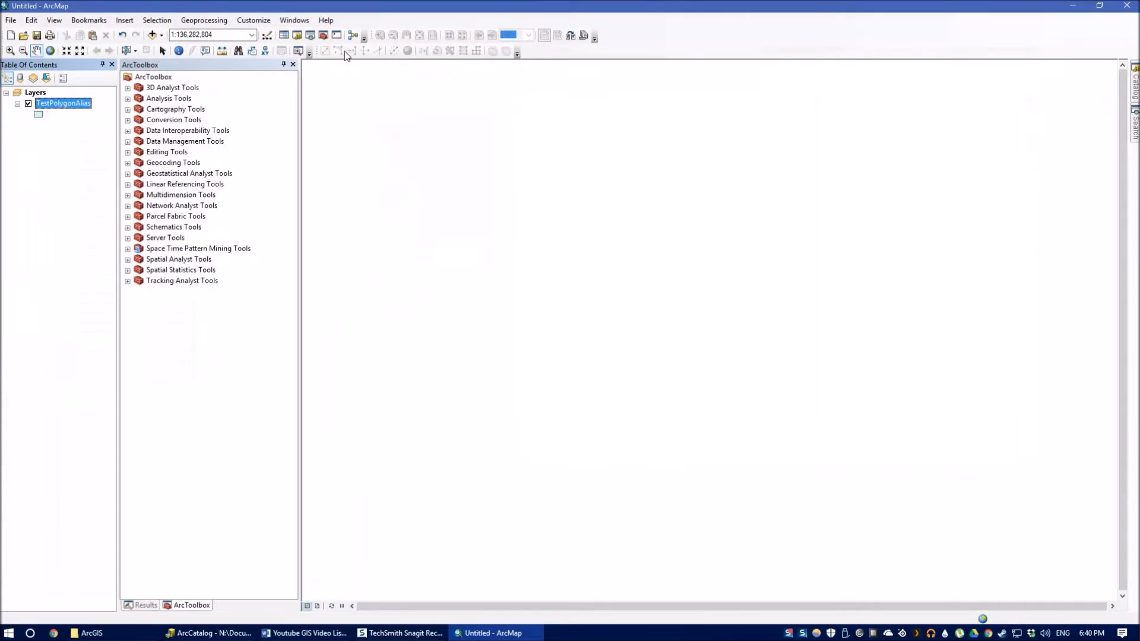
Show the Editor toolbar in ArcMap
{"action": "right_click", "coordinate": [54, 108]}
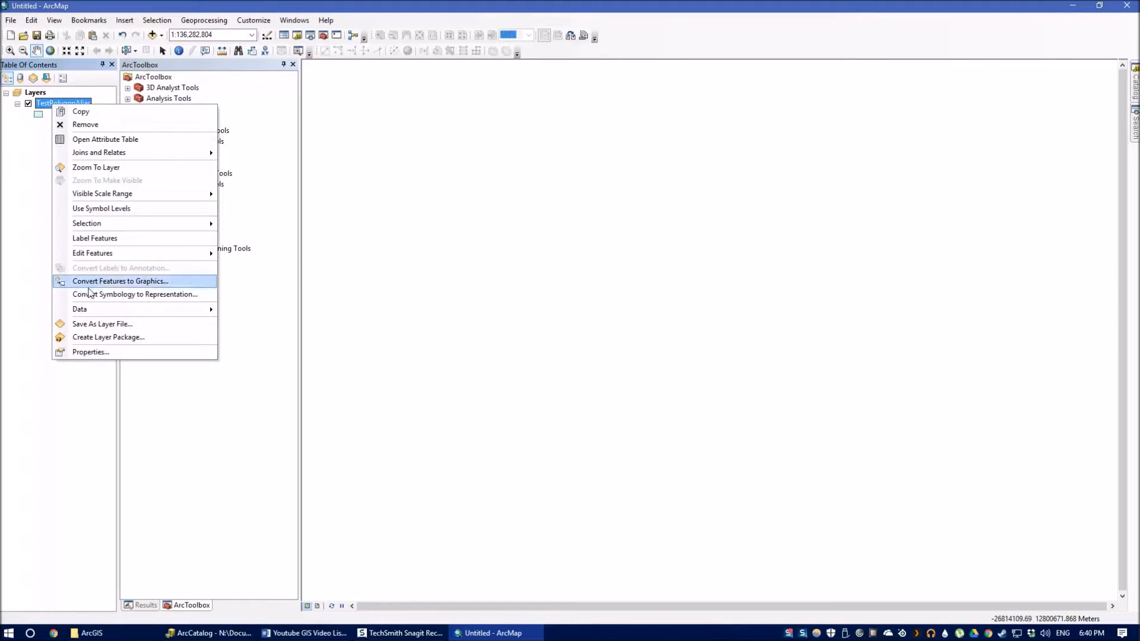
{"action": "right_click", "coordinate": [543, 53]}
{"action": "right_click", "coordinate": [543, 54]}
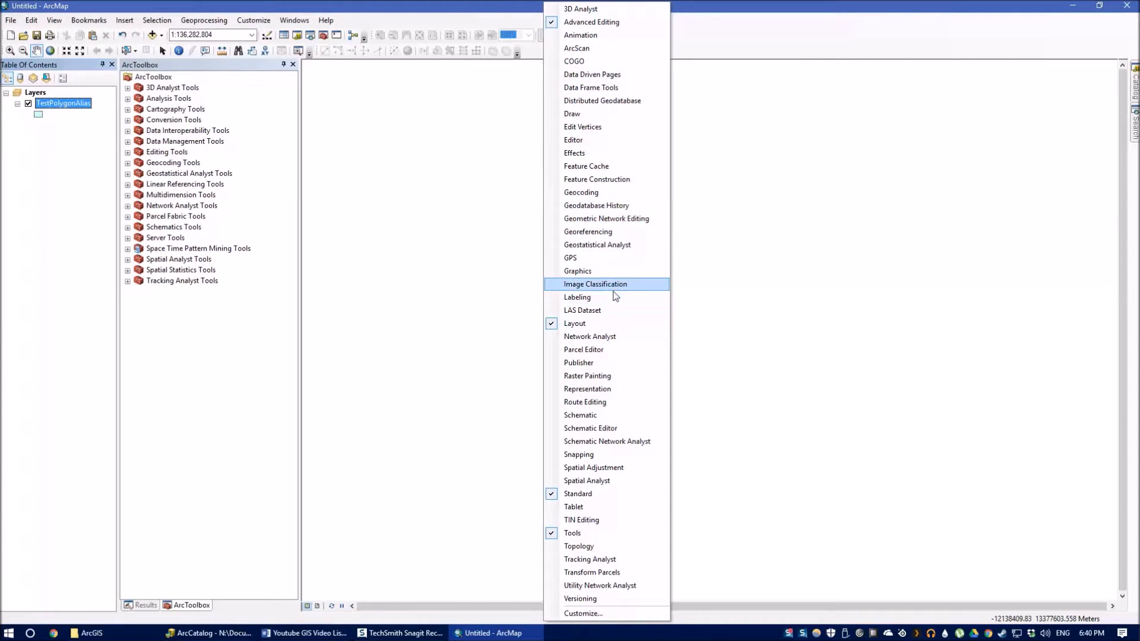
{"action": "left_click", "coordinate": [610, 141]}
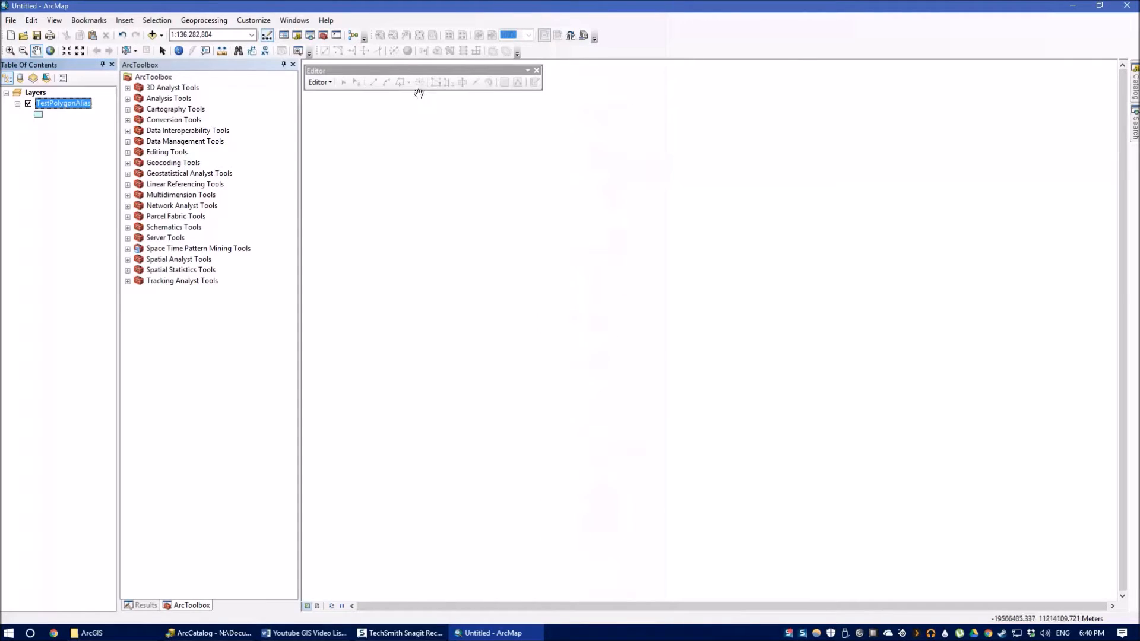
Start an editing session for the TestPolygonAlias layer
{"action": "right_click", "coordinate": [53, 105]}
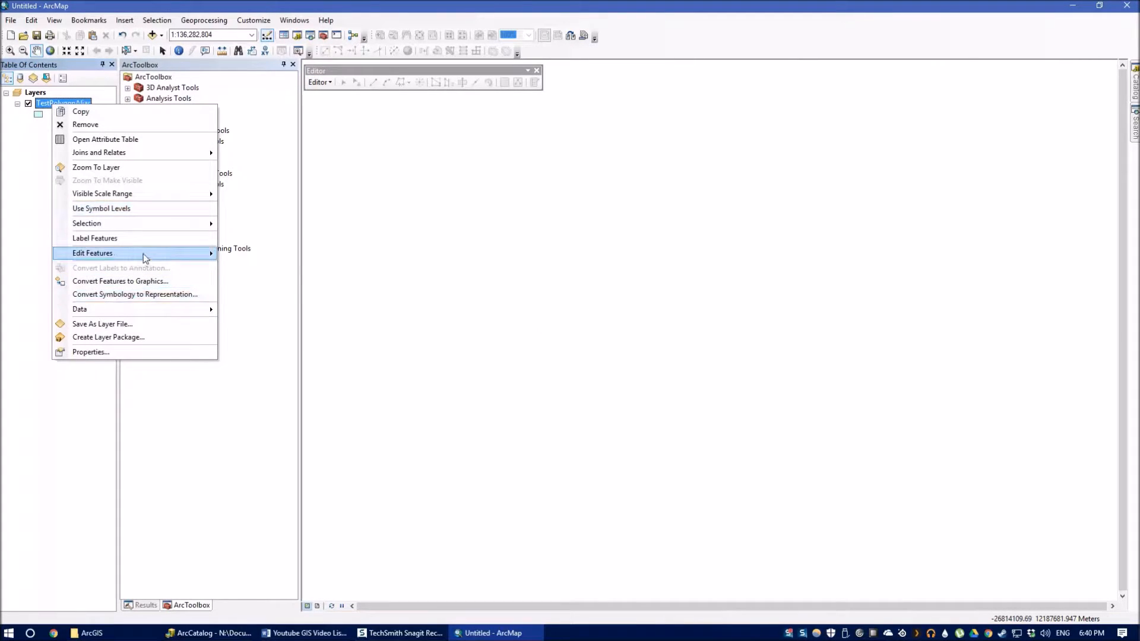
{"action": "mouse_move", "coordinate": [145, 254]}
{"action": "left_click", "coordinate": [319, 83]}
{"action": "left_click", "coordinate": [333, 94]}
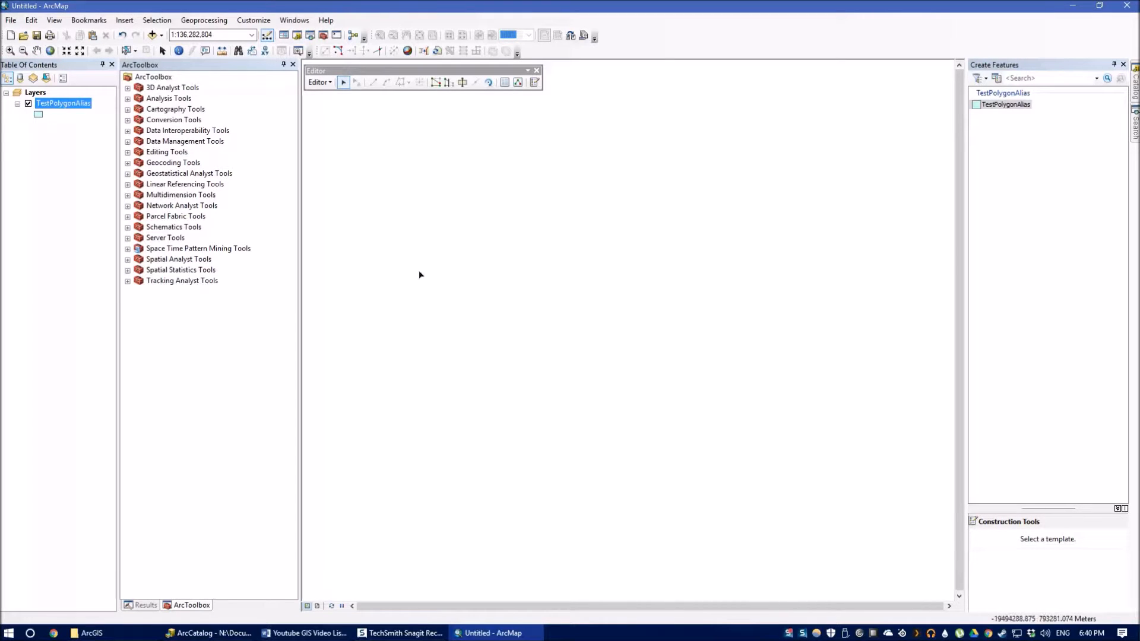
Browse the featured maps and data in ArcGIS Online and close its window
{"action": "left_click", "coordinate": [10, 21]}
{"action": "mouse_move", "coordinate": [58, 110]}
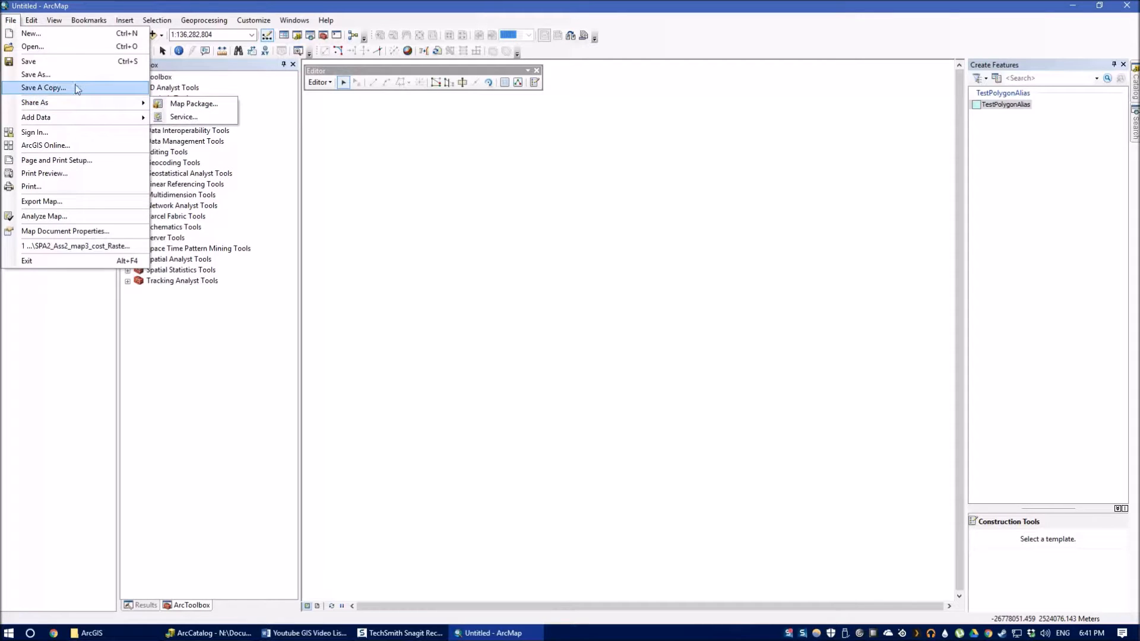
{"action": "left_click", "coordinate": [74, 145]}
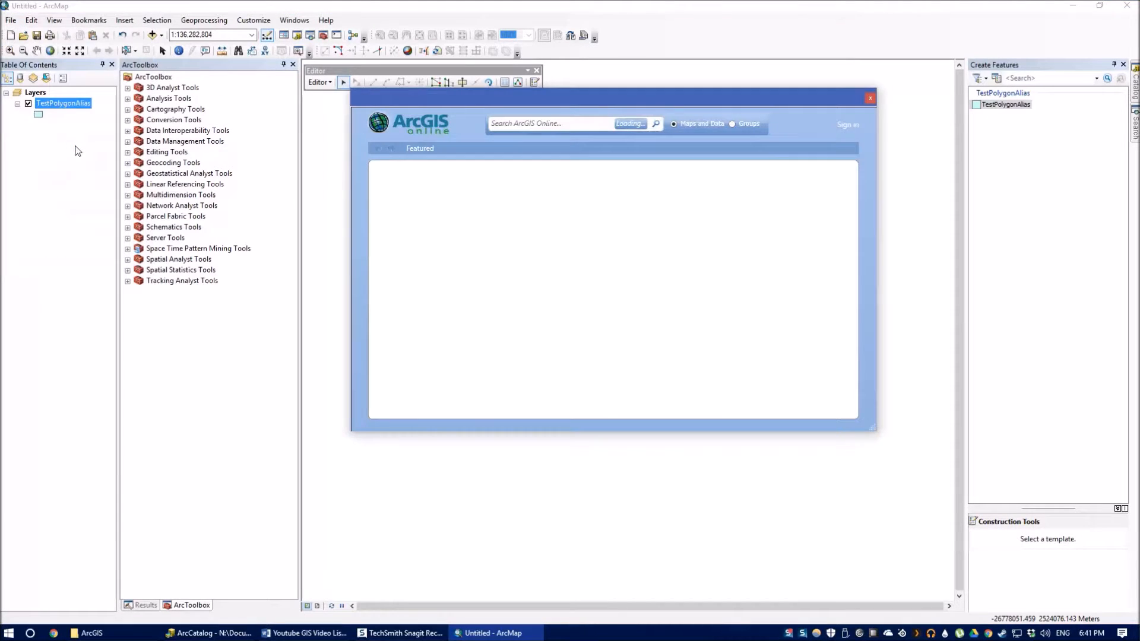
{"action": "left_click", "coordinate": [558, 126]}
{"action": "scroll", "coordinate": [546, 214], "scroll_direction": "down", "scroll_amount": 6}
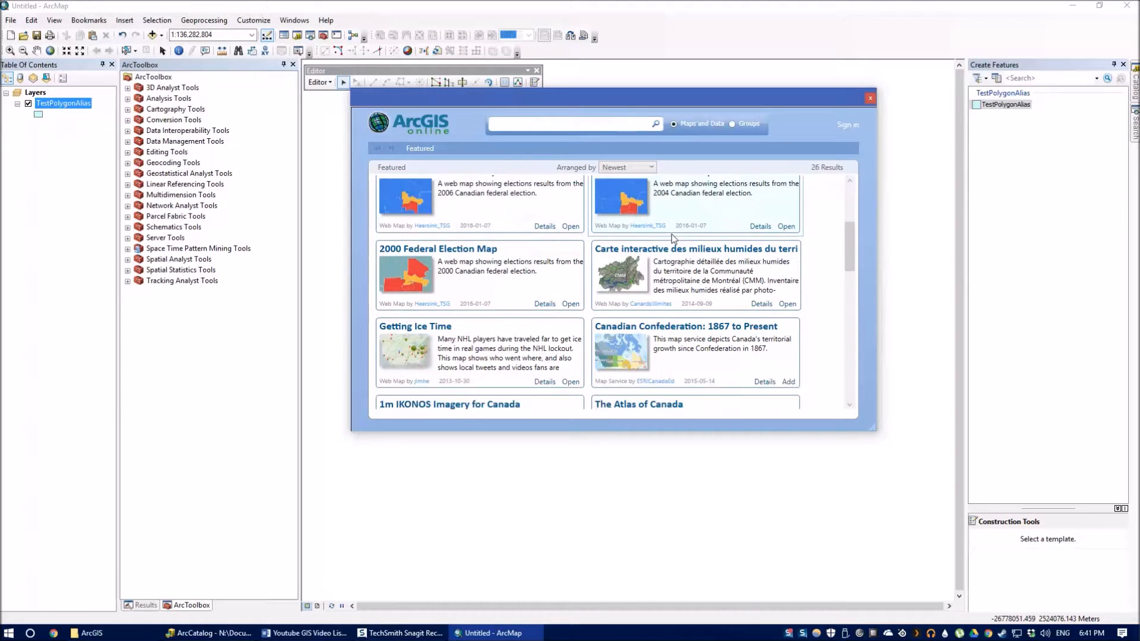
{"action": "scroll", "coordinate": [755, 226], "scroll_direction": "up", "scroll_amount": 6}
{"action": "left_click_drag", "start_coordinate": [846, 202], "coordinate": [862, 402]}
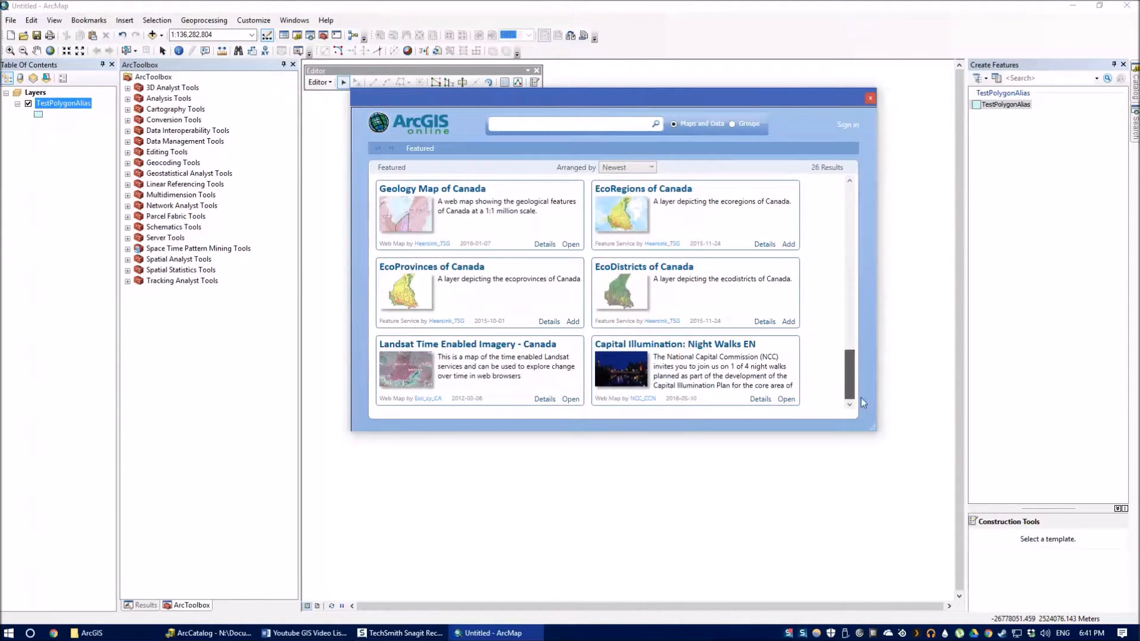
{"action": "left_click", "coordinate": [869, 99]}
Add the Streets basemap to the map
{"action": "left_click", "coordinate": [11, 21]}
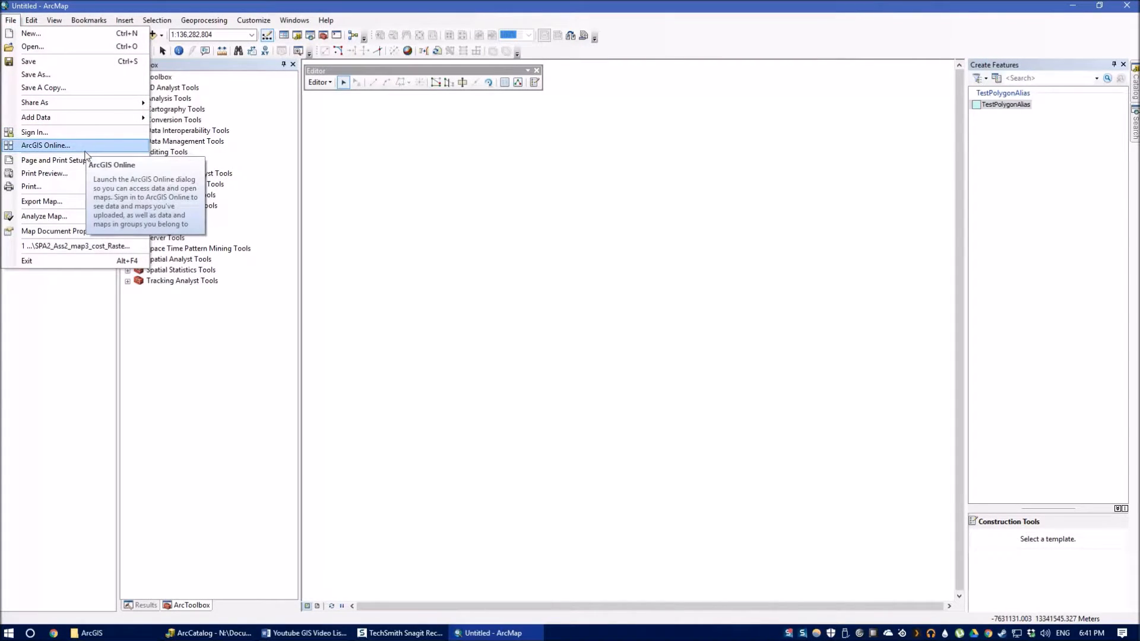
{"action": "mouse_move", "coordinate": [101, 117]}
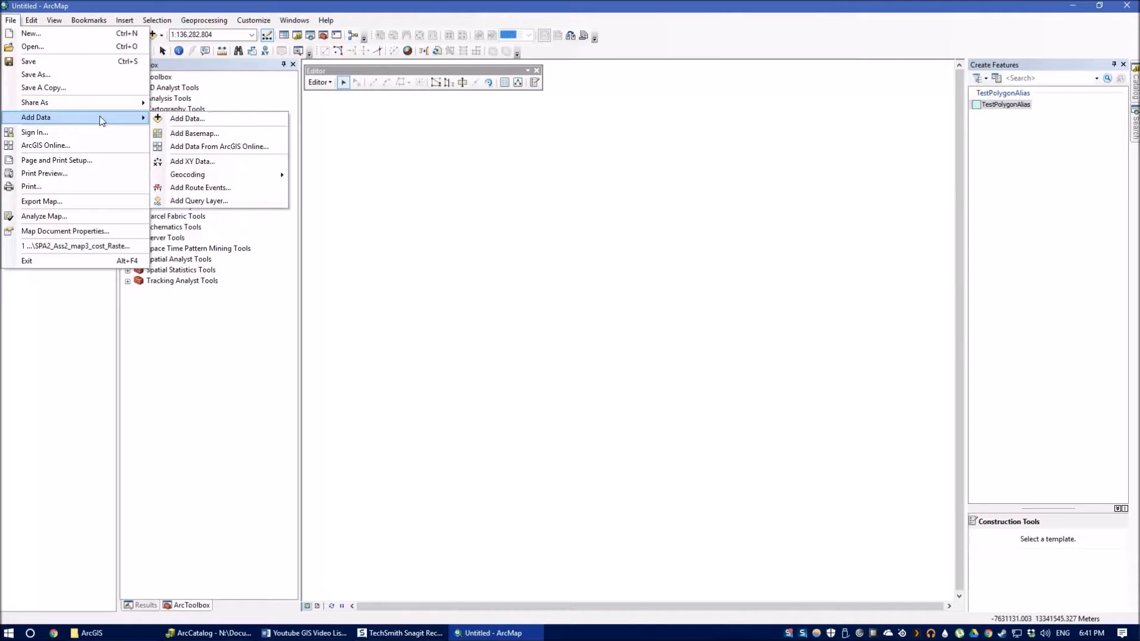
{"action": "left_click", "coordinate": [190, 131]}
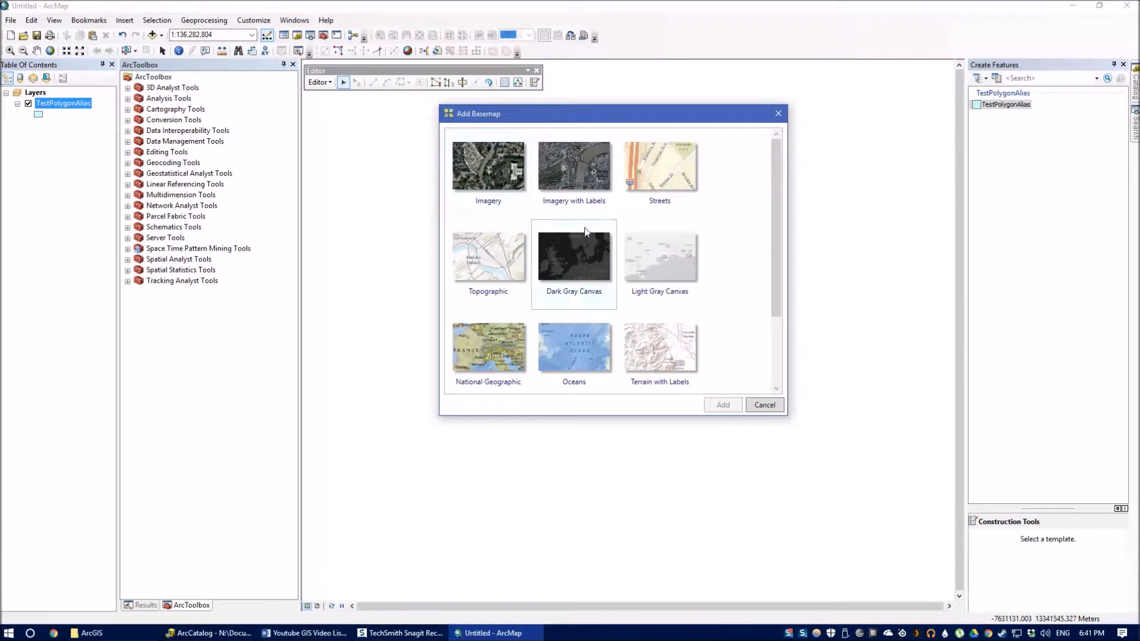
{"action": "left_click", "coordinate": [678, 178]}
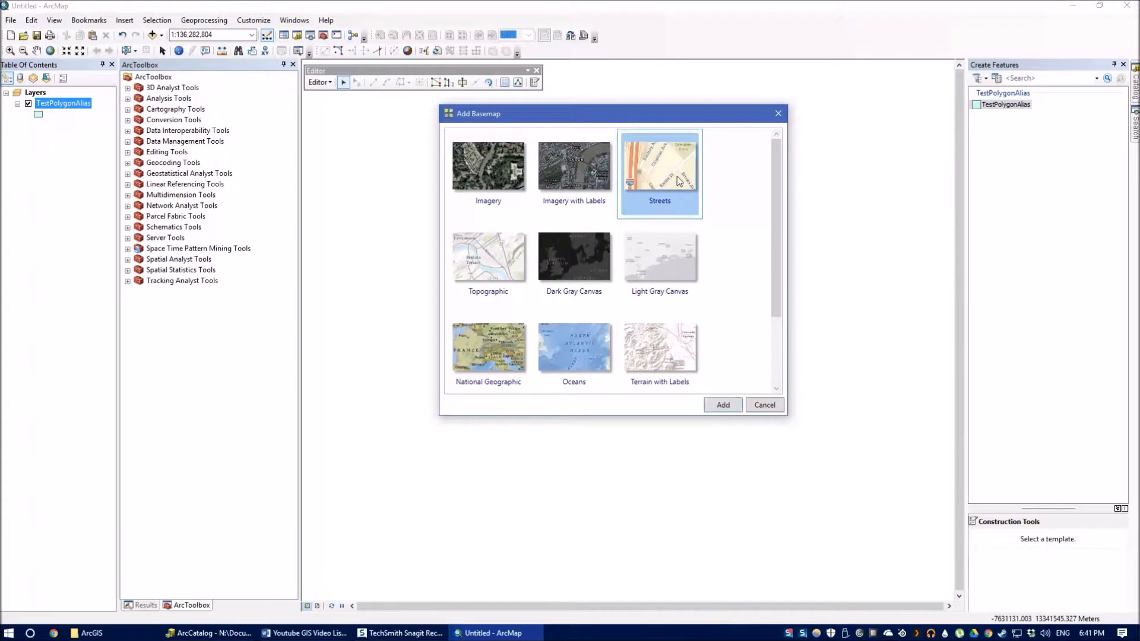
{"action": "left_click", "coordinate": [731, 404]}
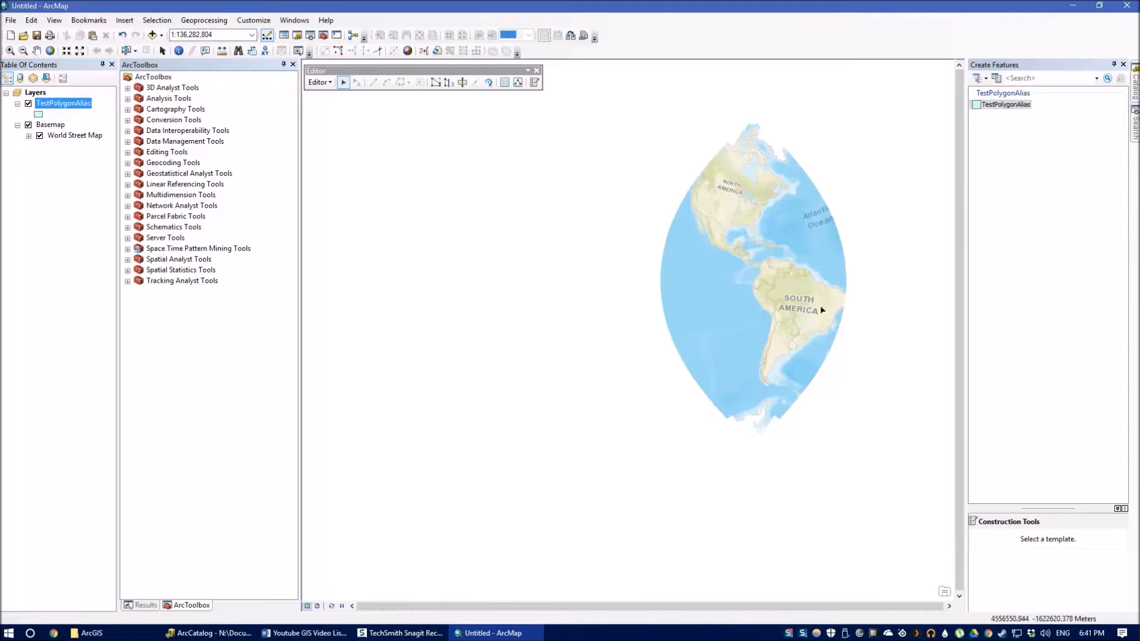
{"action": "scroll", "coordinate": [742, 239], "scroll_direction": "up", "scroll_amount": 1}
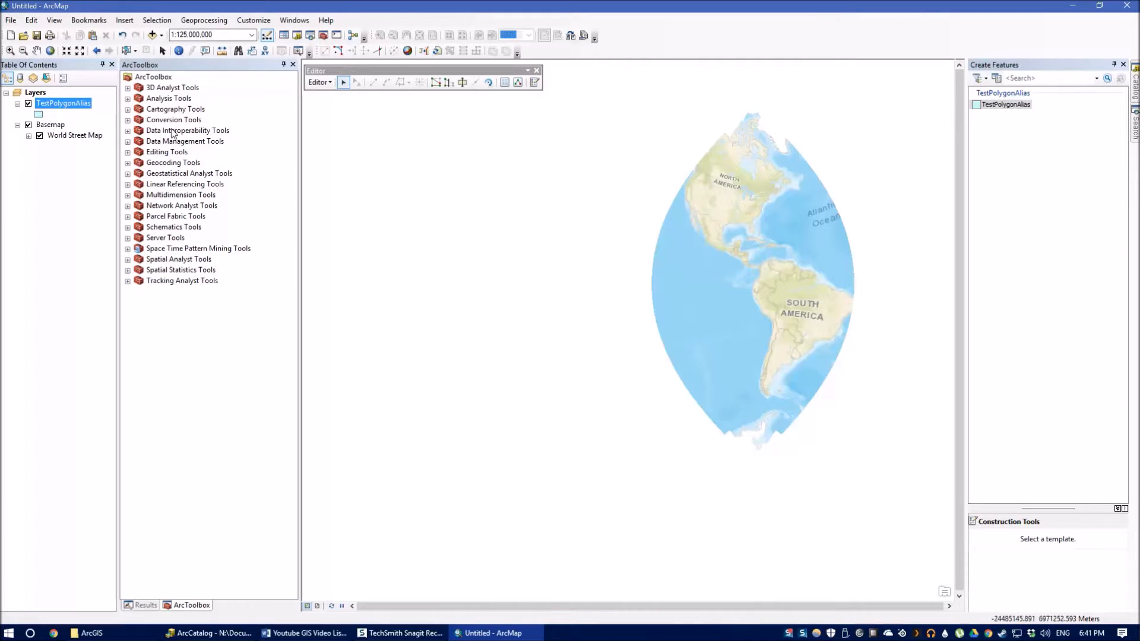
{"action": "right_click", "coordinate": [62, 104]}
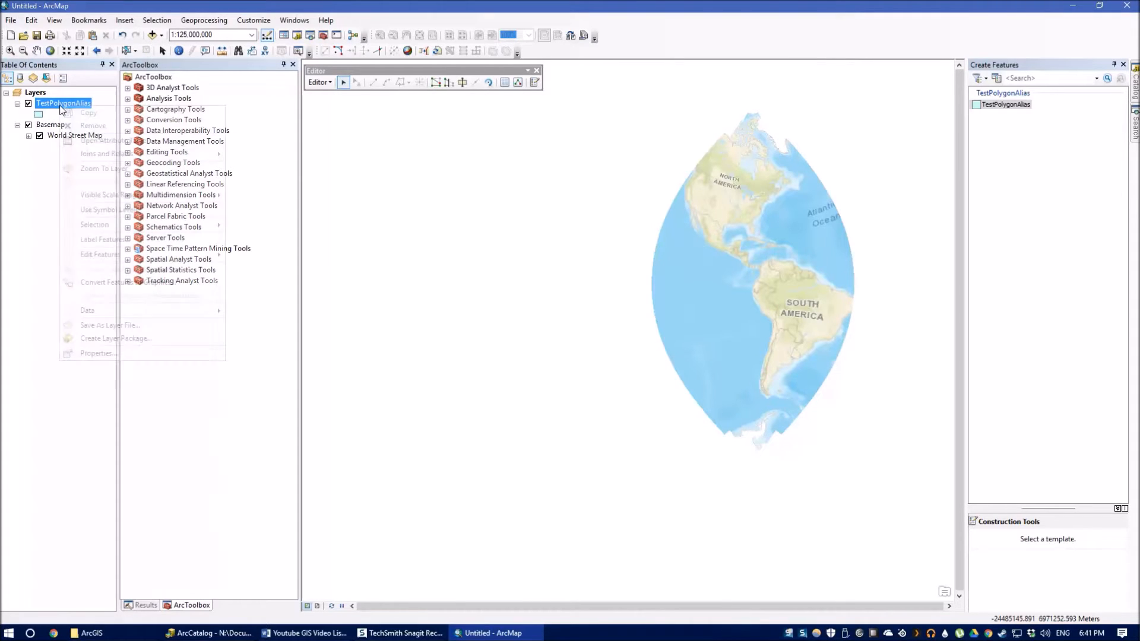
{"action": "left_click", "coordinate": [126, 5]}
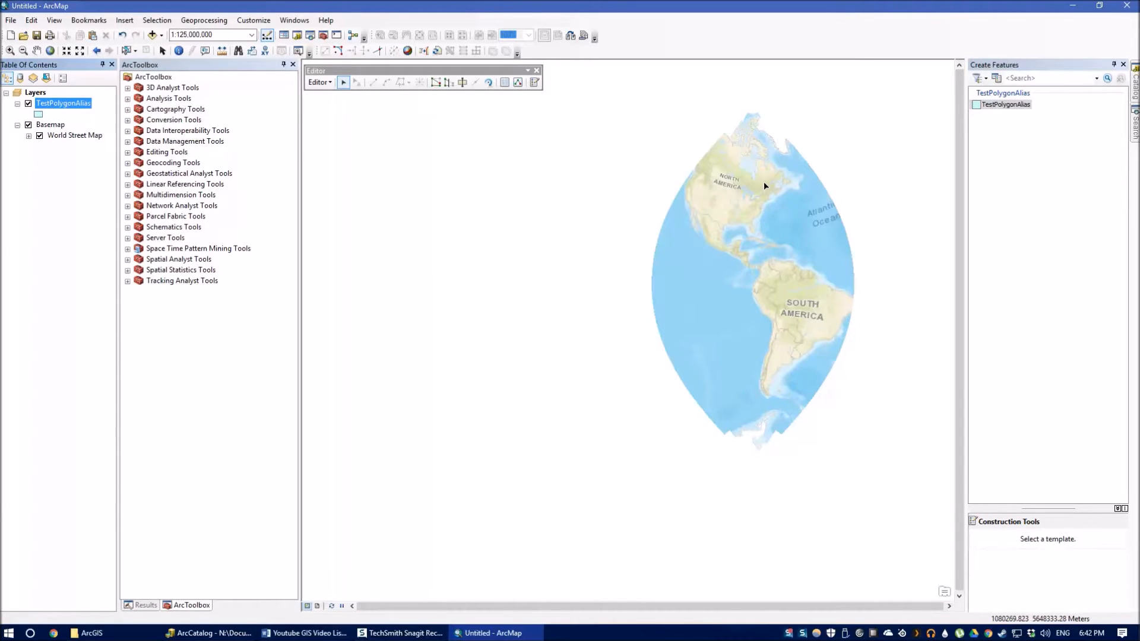
{"action": "scroll", "coordinate": [759, 186], "scroll_direction": "up", "scroll_amount": 4}
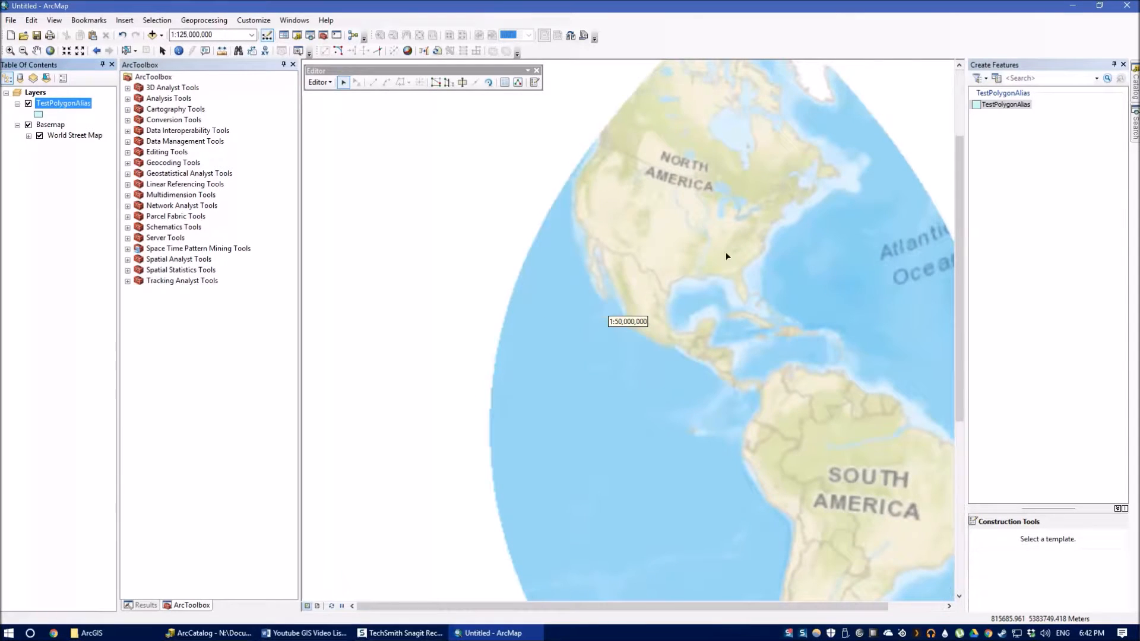
Check the coordinate system of the Layers data frame in its properties, leaving the settings as they are
{"action": "right_click", "coordinate": [30, 92]}
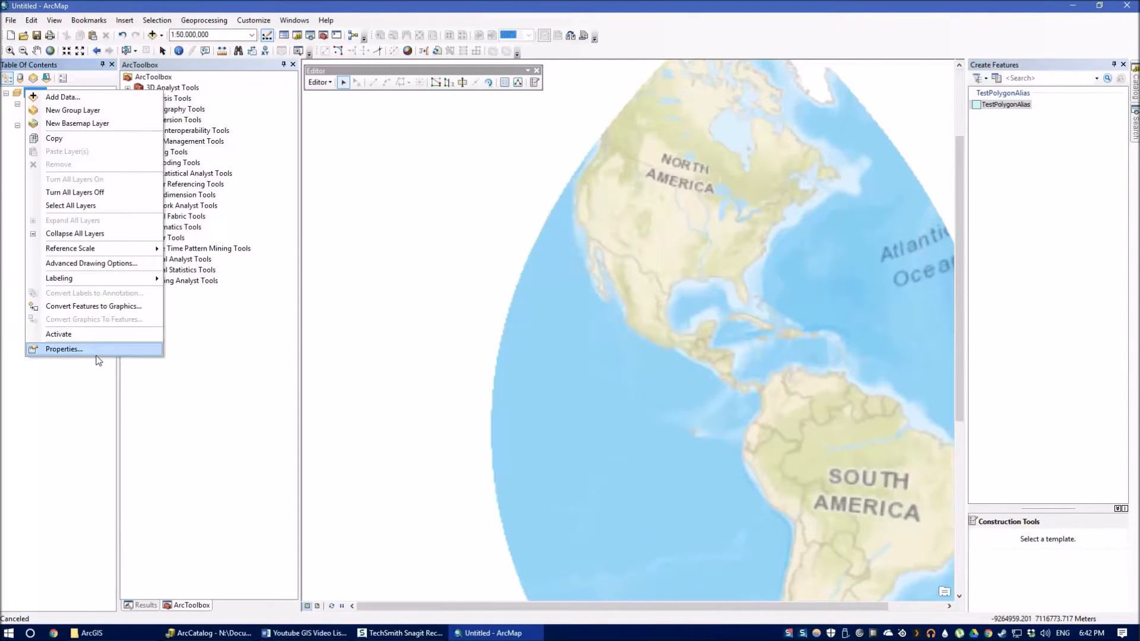
{"action": "left_click", "coordinate": [96, 351]}
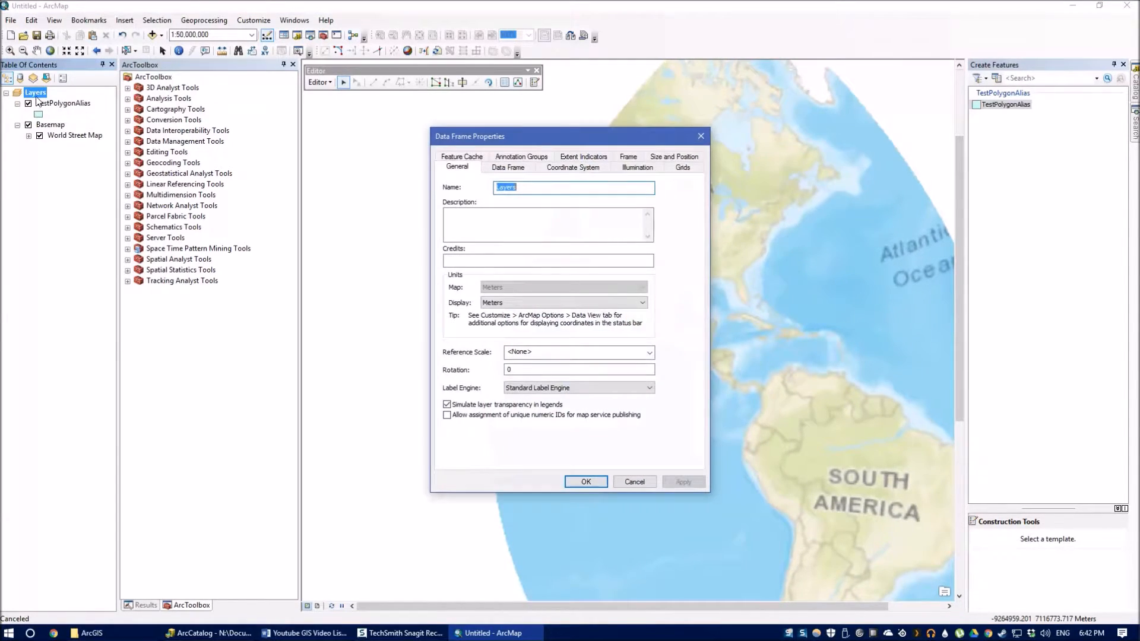
{"action": "left_click", "coordinate": [635, 482]}
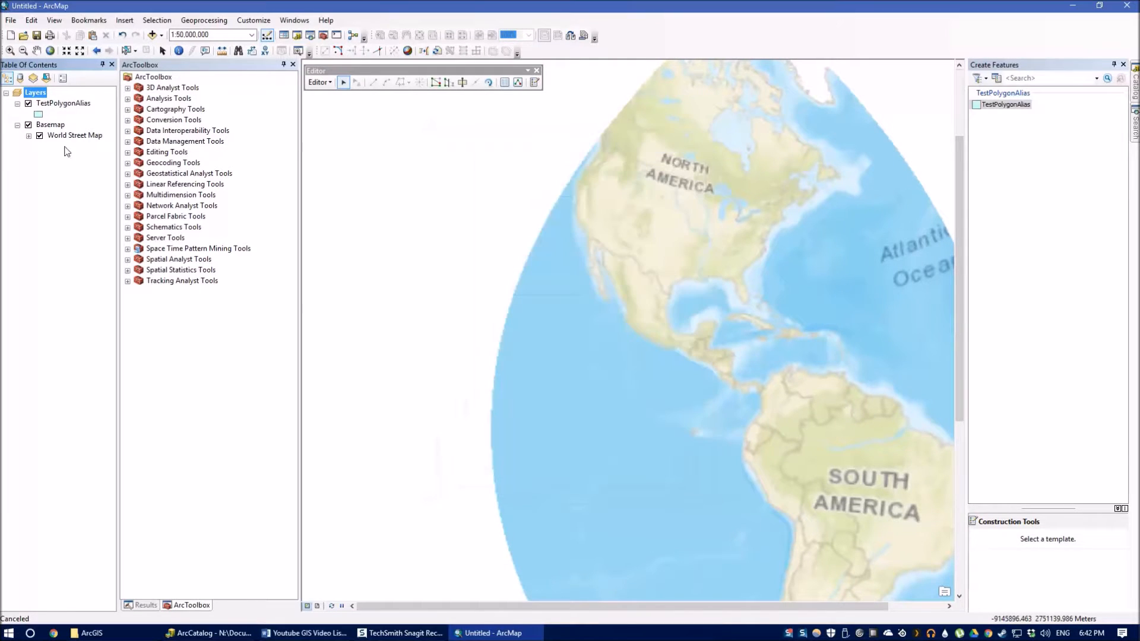
{"action": "right_click", "coordinate": [42, 96]}
{"action": "left_click", "coordinate": [77, 354]}
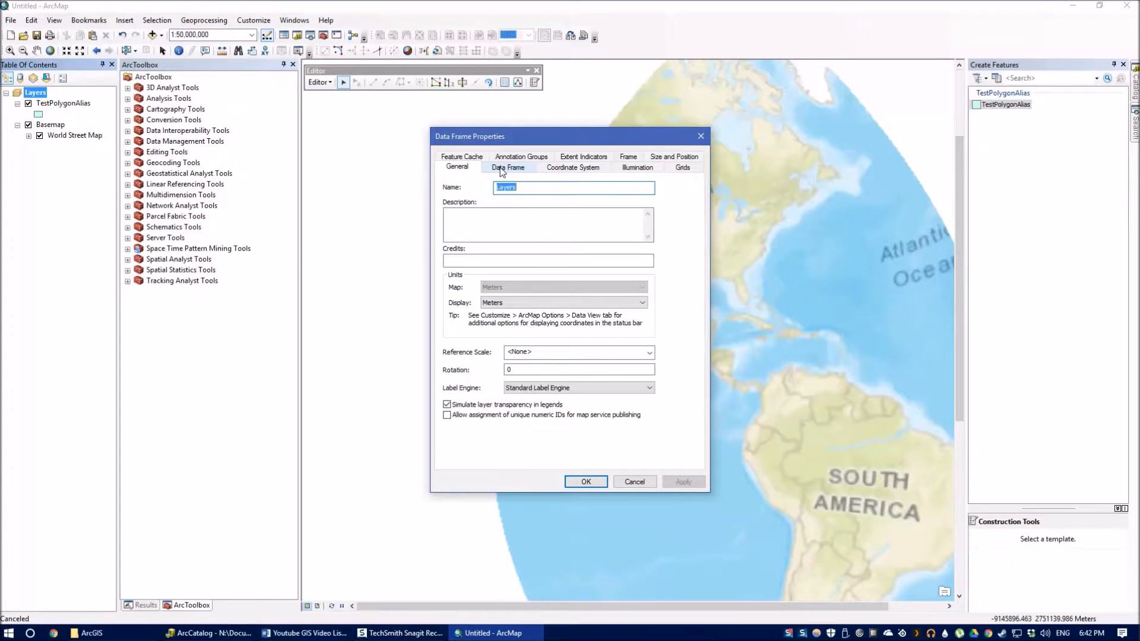
{"action": "left_click", "coordinate": [586, 169]}
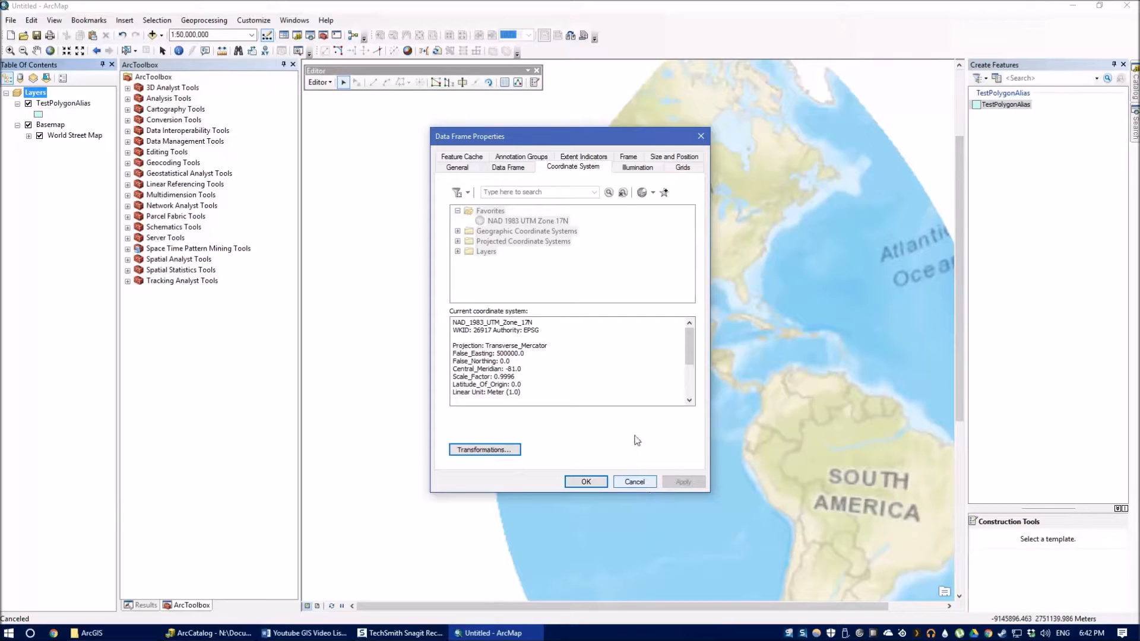
{"action": "left_click", "coordinate": [634, 482]}
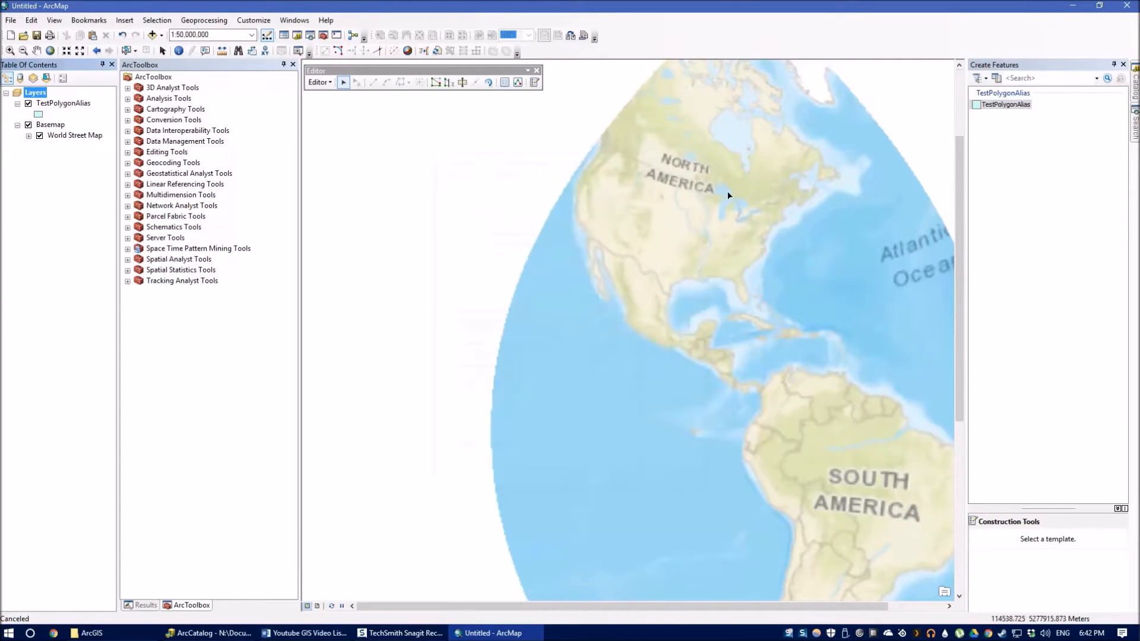
Draw a four-sided TestPolygonAlias polygon with a perimeter of about 4.9 km over central Toronto, northwest of the Toronto label
{"action": "scroll", "coordinate": [753, 207], "scroll_direction": "up", "scroll_amount": 2}
{"action": "scroll", "coordinate": [755, 209], "scroll_direction": "up", "scroll_amount": 5}
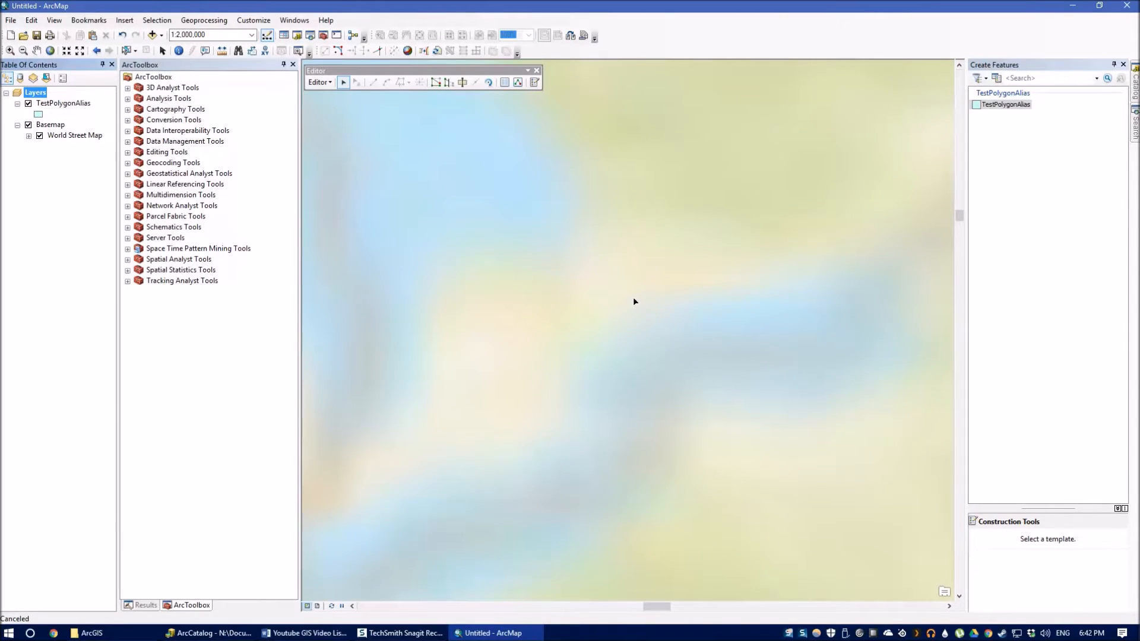
{"action": "scroll", "coordinate": [636, 300], "scroll_direction": "up", "scroll_amount": 2}
{"action": "scroll", "coordinate": [589, 372], "scroll_direction": "up", "scroll_amount": 4}
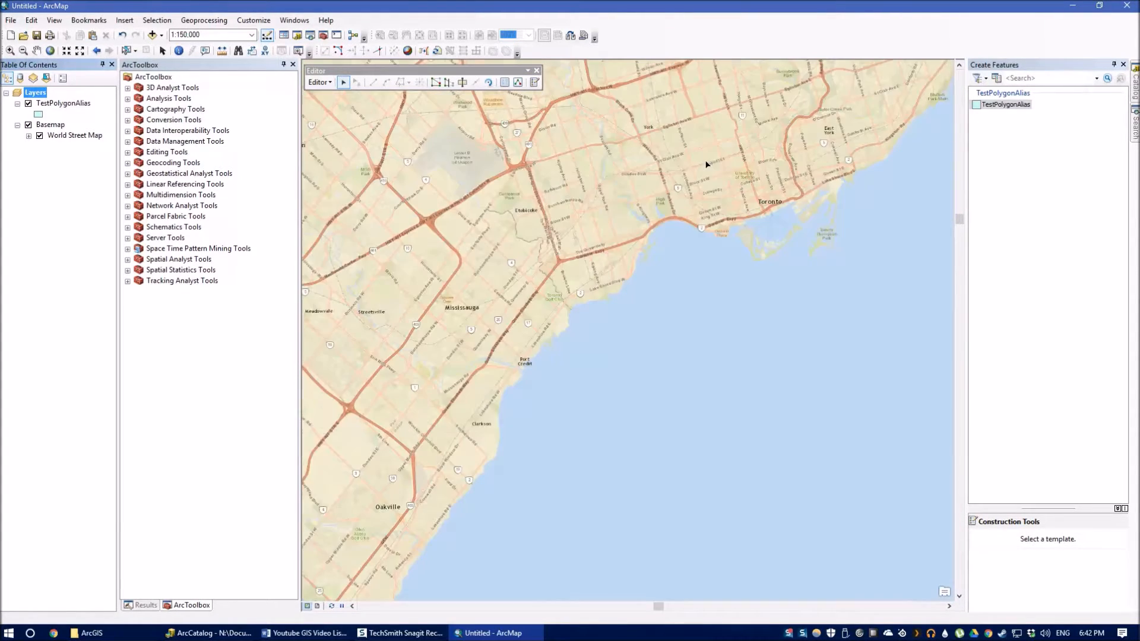
{"action": "left_click_drag", "start_coordinate": [706, 168], "coordinate": [665, 341]}
{"action": "scroll", "coordinate": [716, 313], "scroll_direction": "up", "scroll_amount": 3}
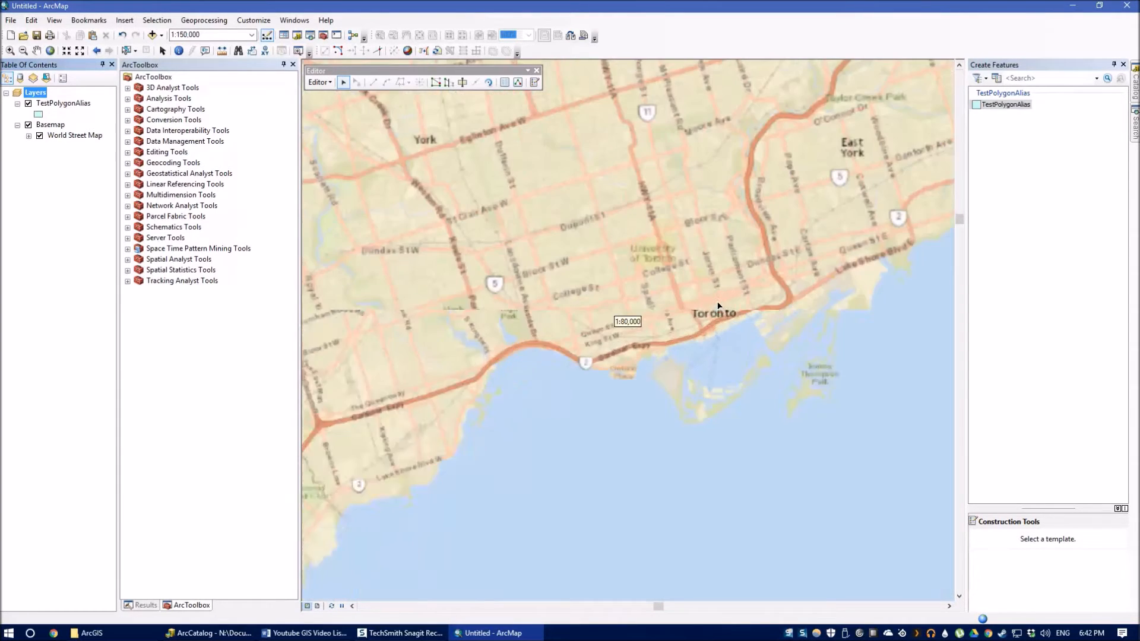
{"action": "scroll", "coordinate": [706, 308], "scroll_direction": "up", "scroll_amount": 1}
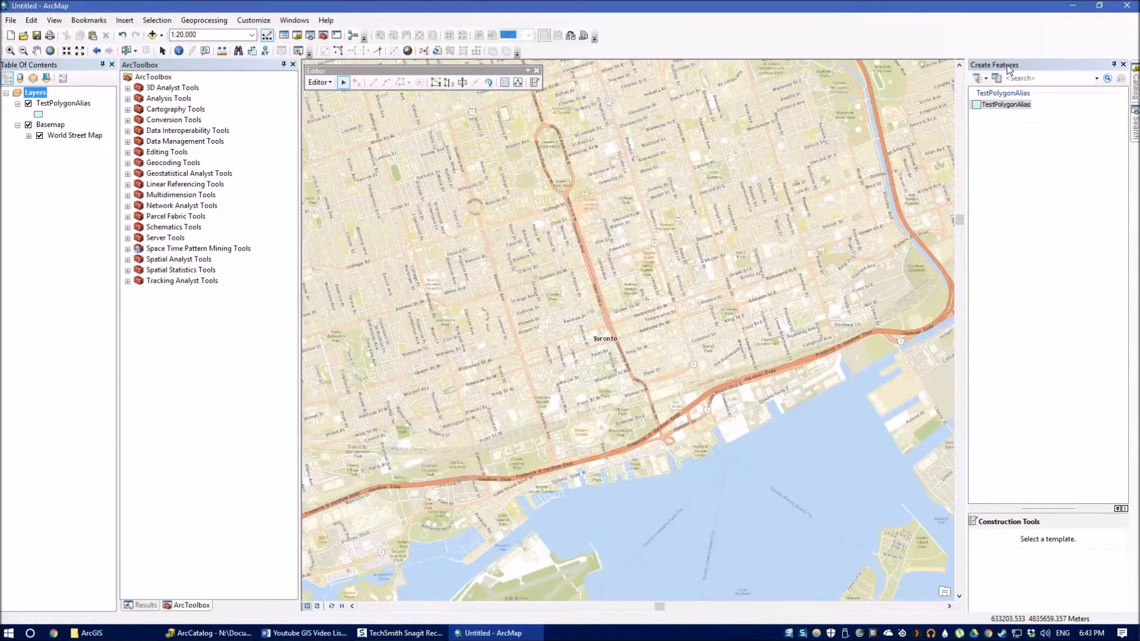
{"action": "left_click", "coordinate": [320, 82]}
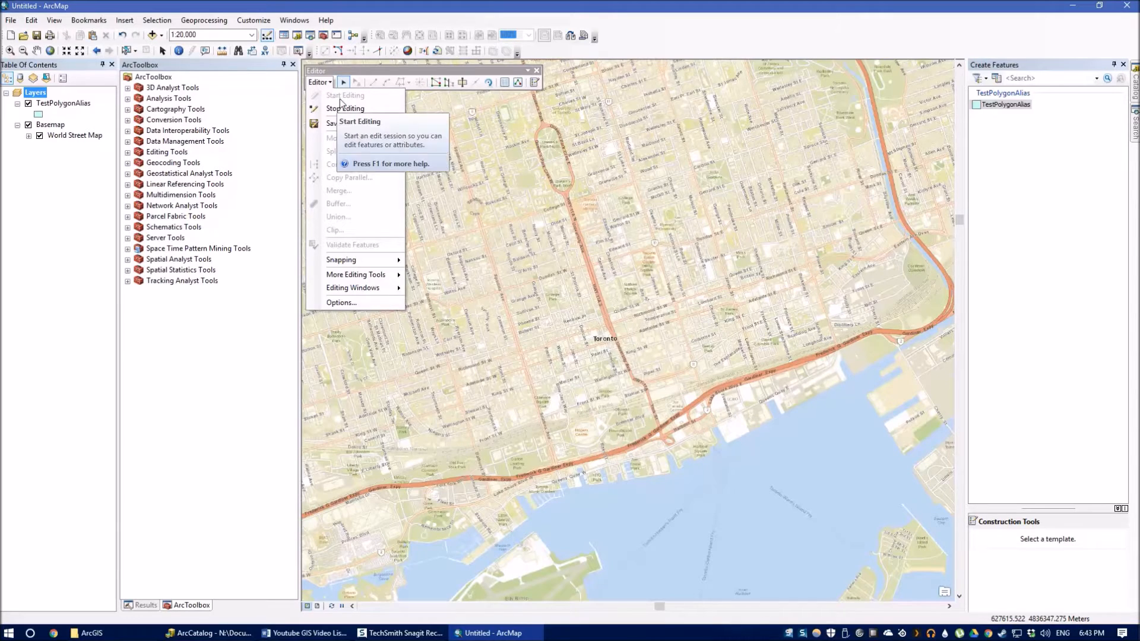
{"action": "left_click", "coordinate": [1027, 121]}
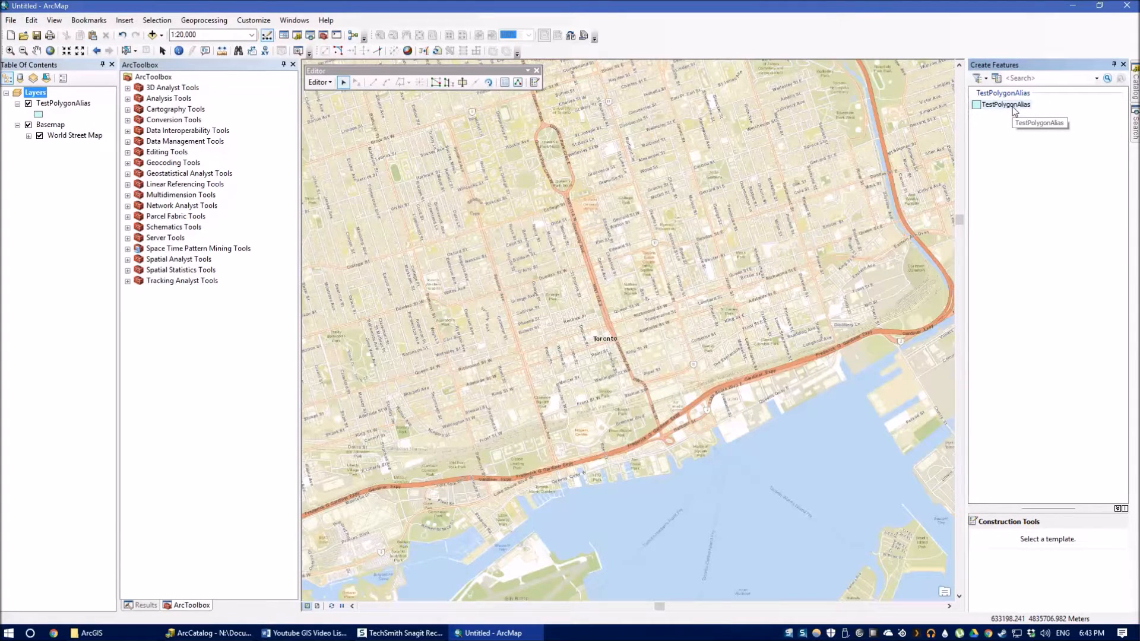
{"action": "left_click", "coordinate": [1013, 105]}
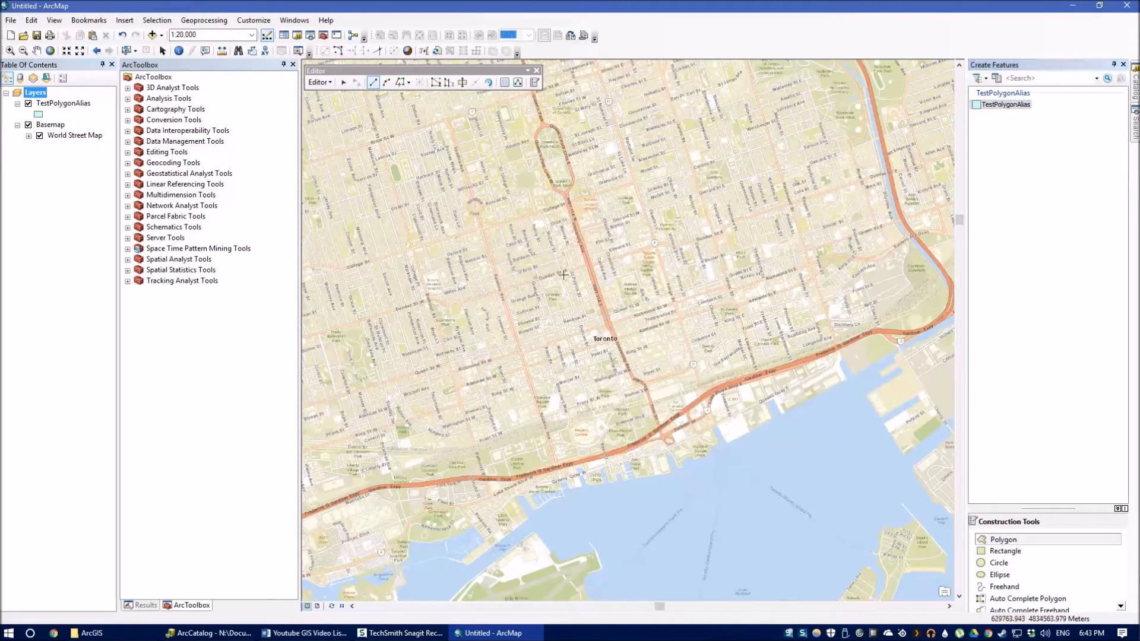
{"action": "left_click", "coordinate": [447, 119]}
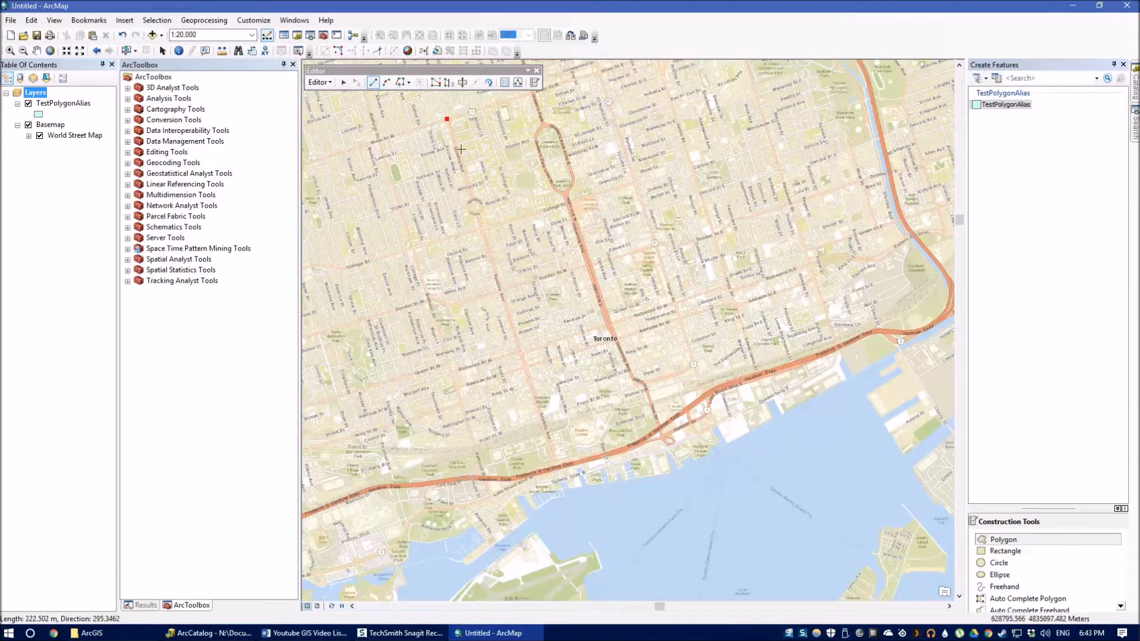
{"action": "left_click", "coordinate": [481, 230]}
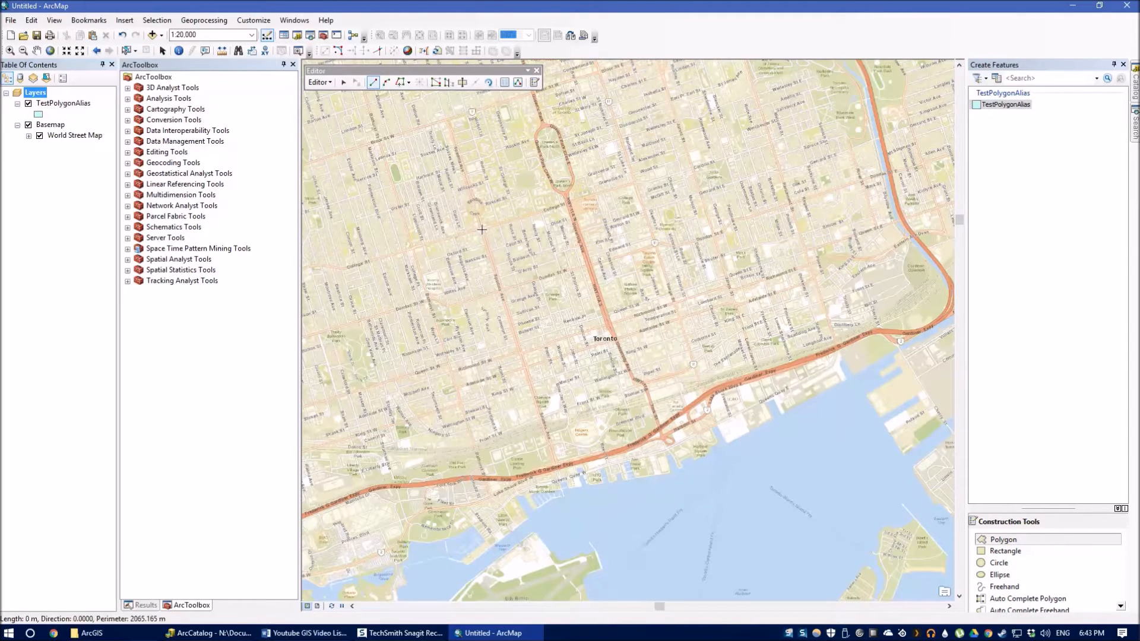
{"action": "left_click", "coordinate": [634, 180]}
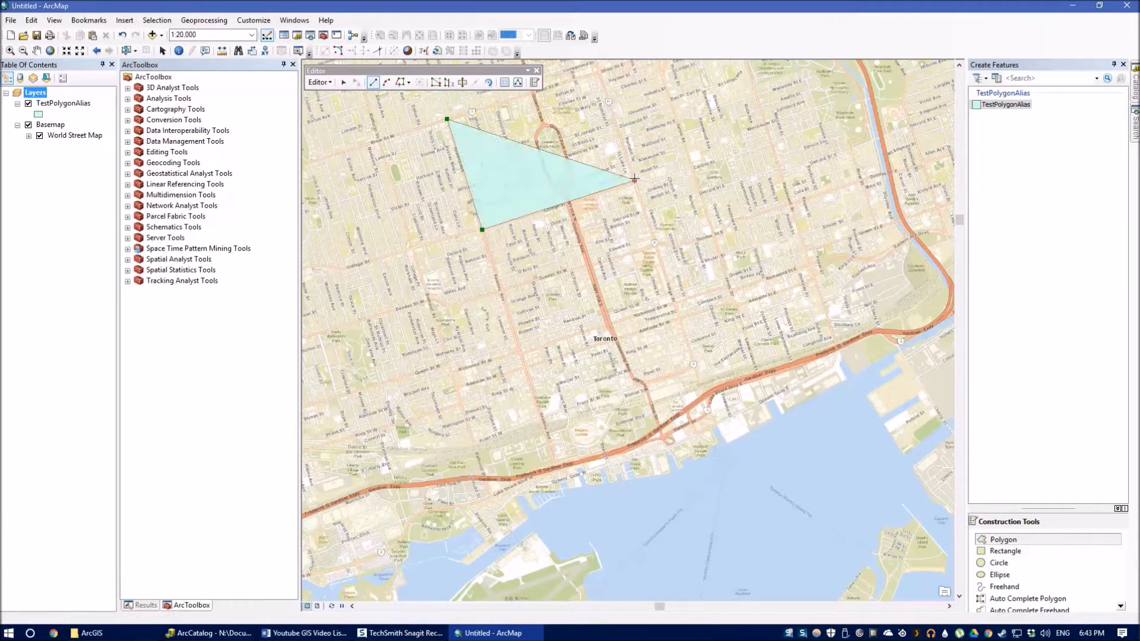
{"action": "double_click", "coordinate": [600, 71]}
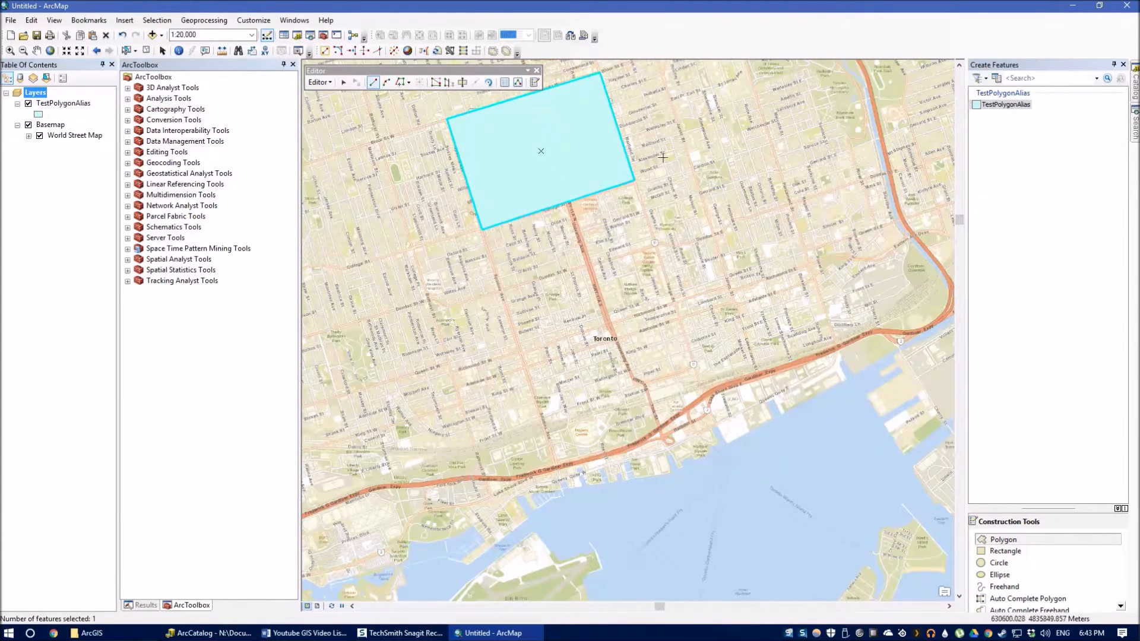
Open the attribute table of the TestPolygonAlias layer and place it below the drawn polygon
{"action": "right_click", "coordinate": [1001, 108]}
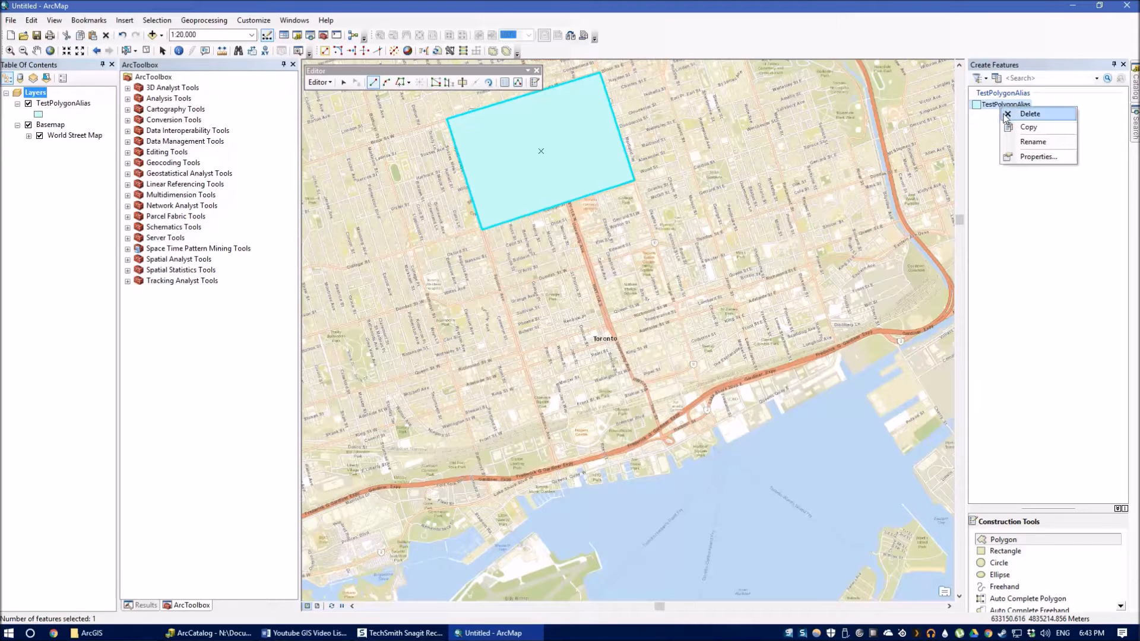
{"action": "right_click", "coordinate": [57, 104]}
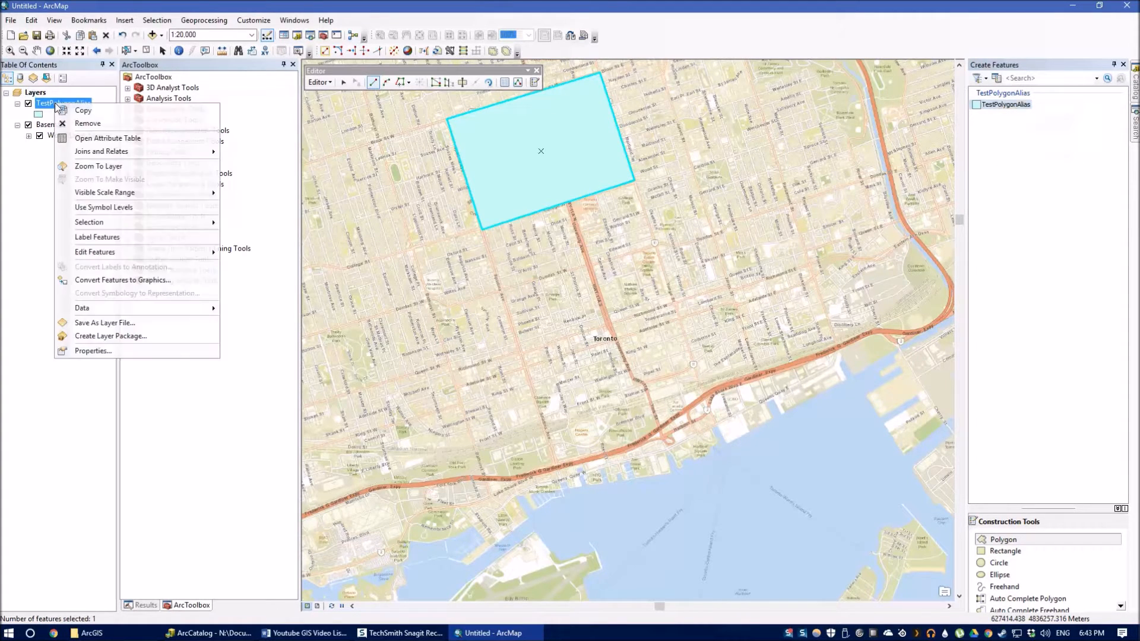
{"action": "left_click", "coordinate": [94, 135]}
{"action": "left_click_drag", "start_coordinate": [502, 171], "coordinate": [749, 389]}
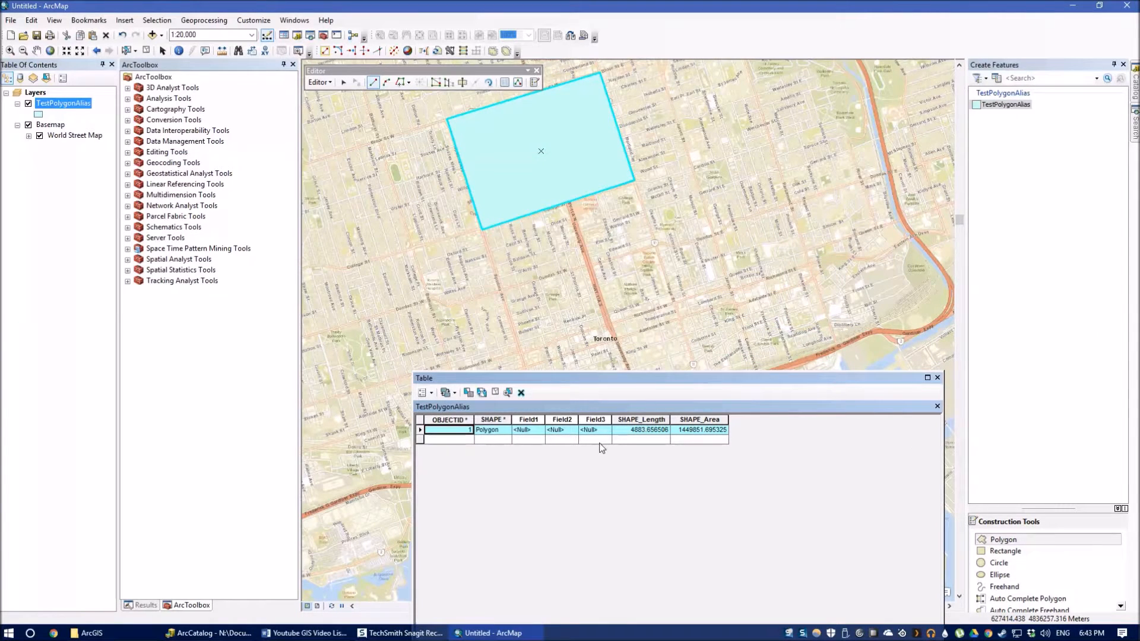
Fill Field3 of the selected polygon with its perimeter in meters using Calculate Geometry and the data source's coordinate system
{"action": "left_click", "coordinate": [530, 431]}
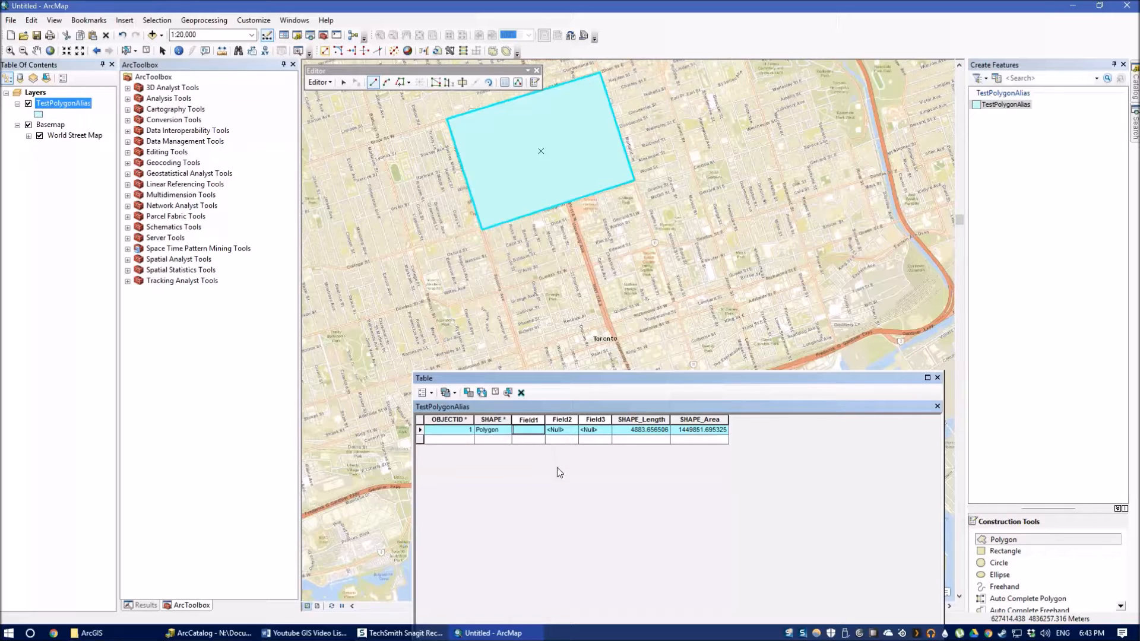
{"action": "left_click", "coordinate": [574, 442]}
{"action": "left_click", "coordinate": [590, 420]}
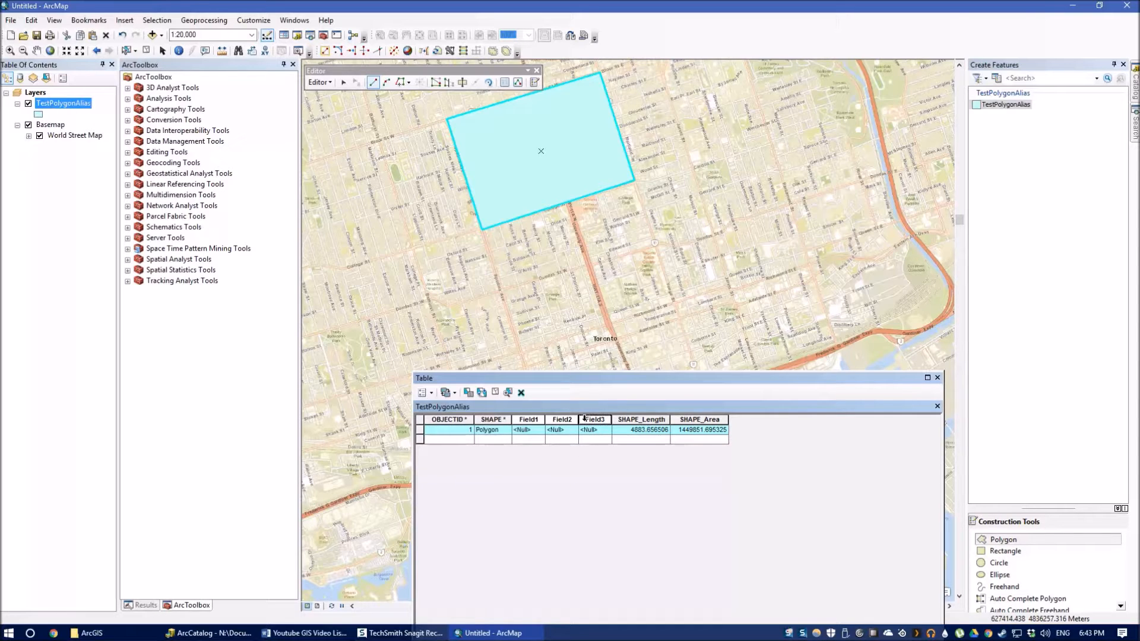
{"action": "right_click", "coordinate": [584, 418]}
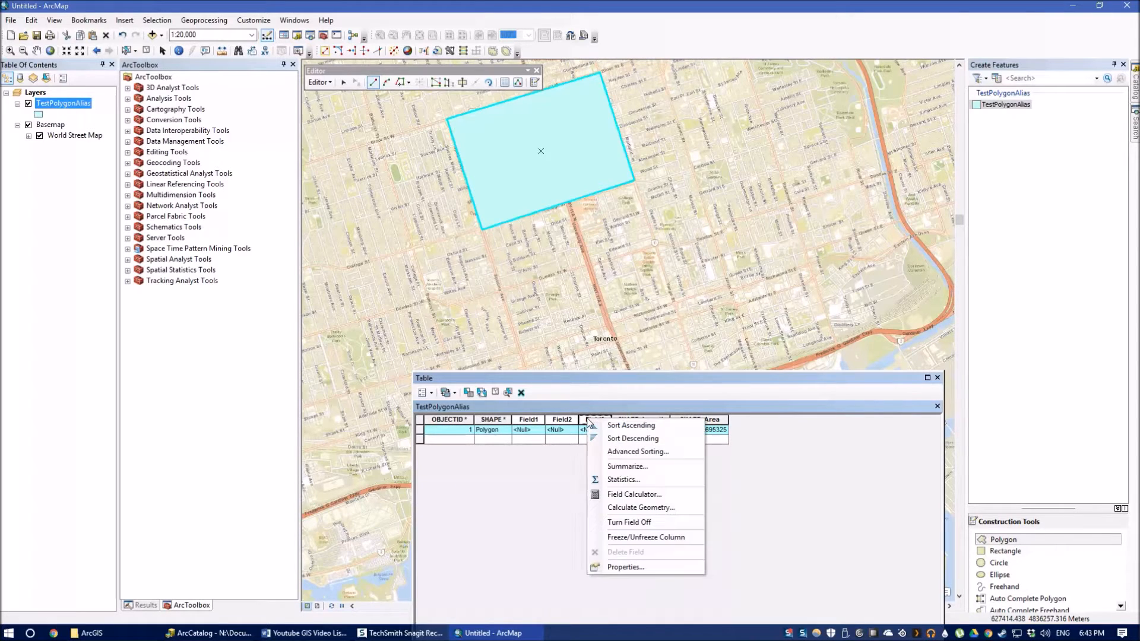
{"action": "left_click", "coordinate": [659, 508]}
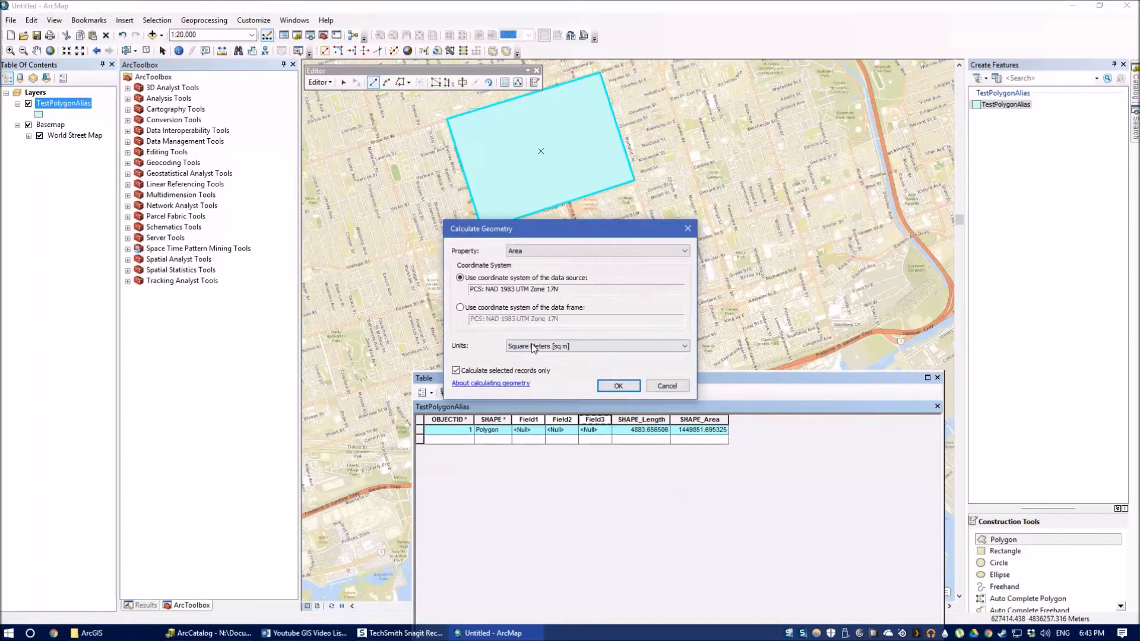
{"action": "left_click", "coordinate": [538, 251]}
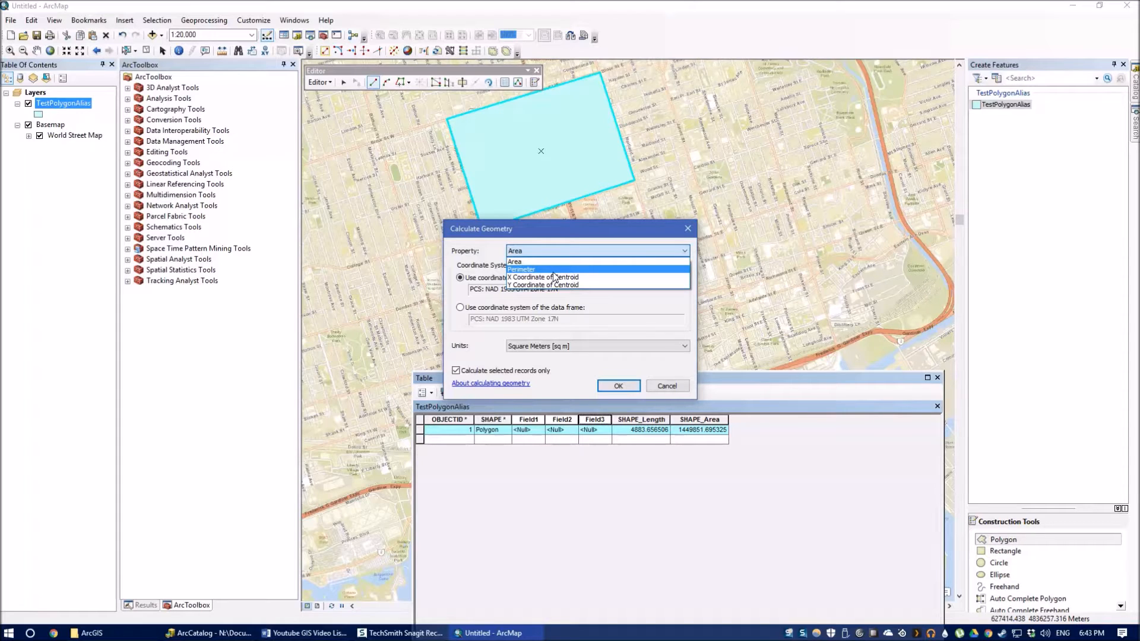
{"action": "left_click", "coordinate": [554, 271]}
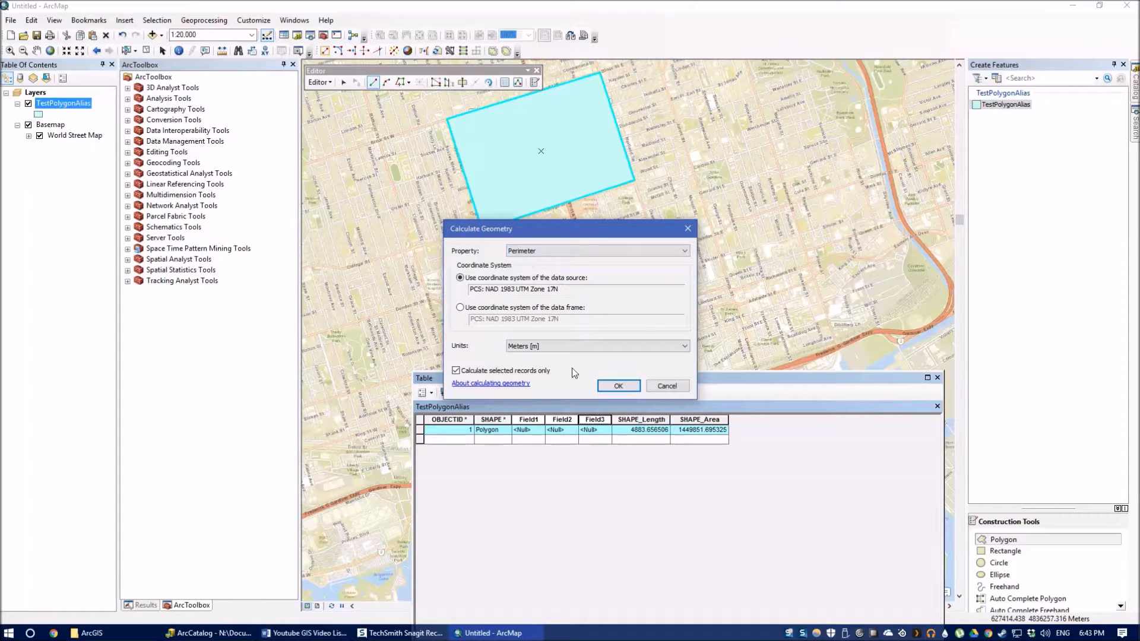
{"action": "left_click", "coordinate": [618, 389]}
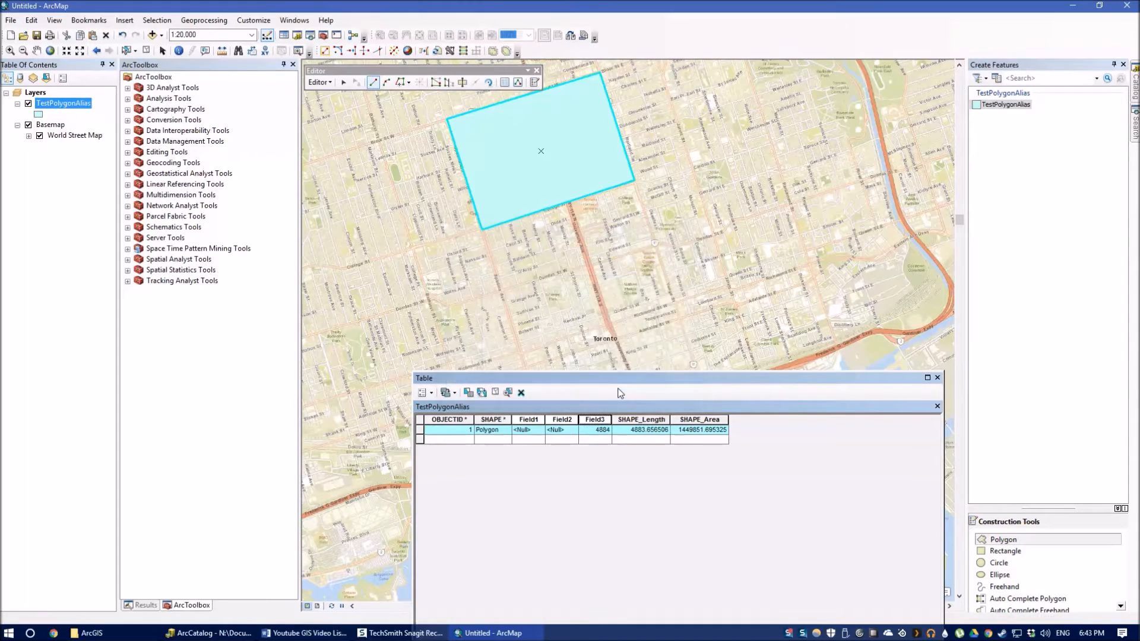
{"action": "right_click", "coordinate": [561, 420]}
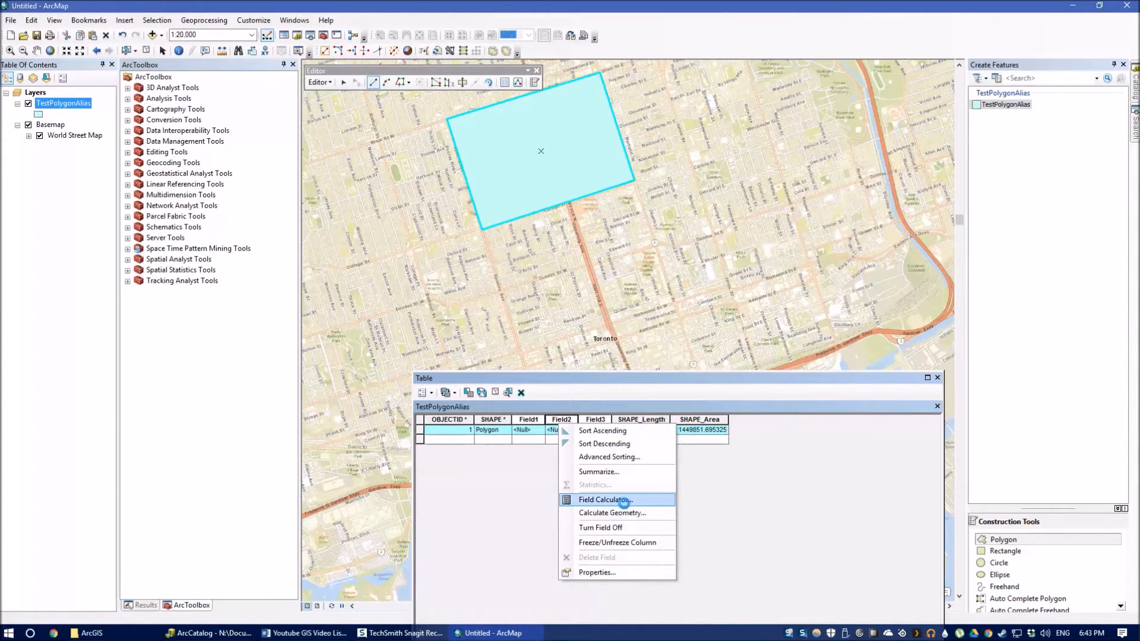
{"action": "left_click", "coordinate": [622, 500]}
{"action": "left_click", "coordinate": [678, 463]}
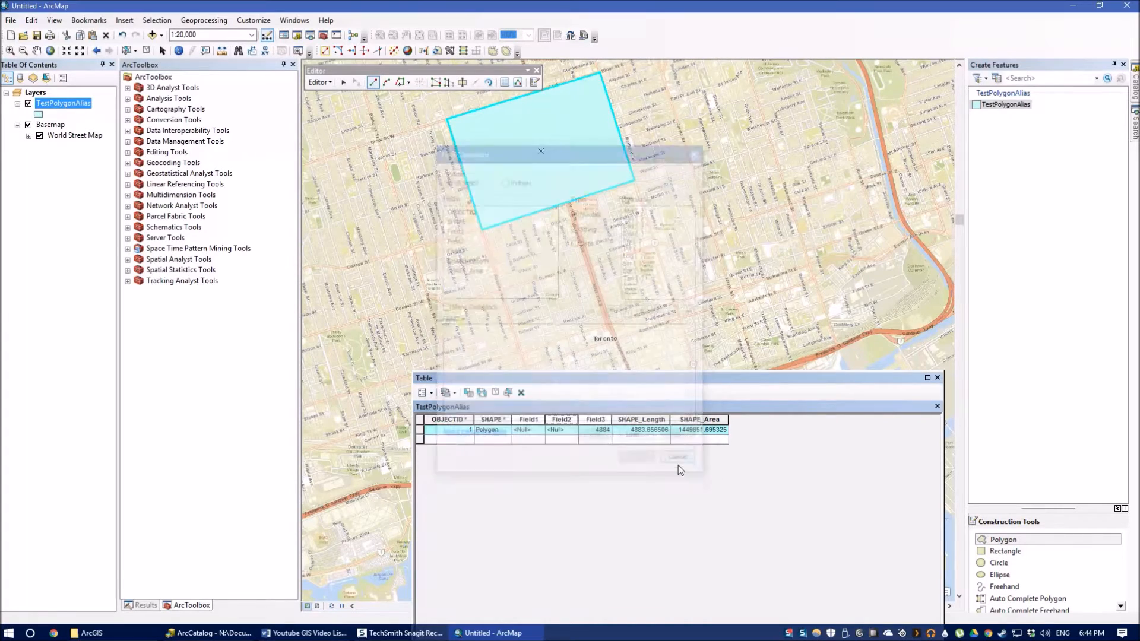
Check the data types of Field2 and Field1 in their field properties, leaving the settings as they are
{"action": "right_click", "coordinate": [564, 422]}
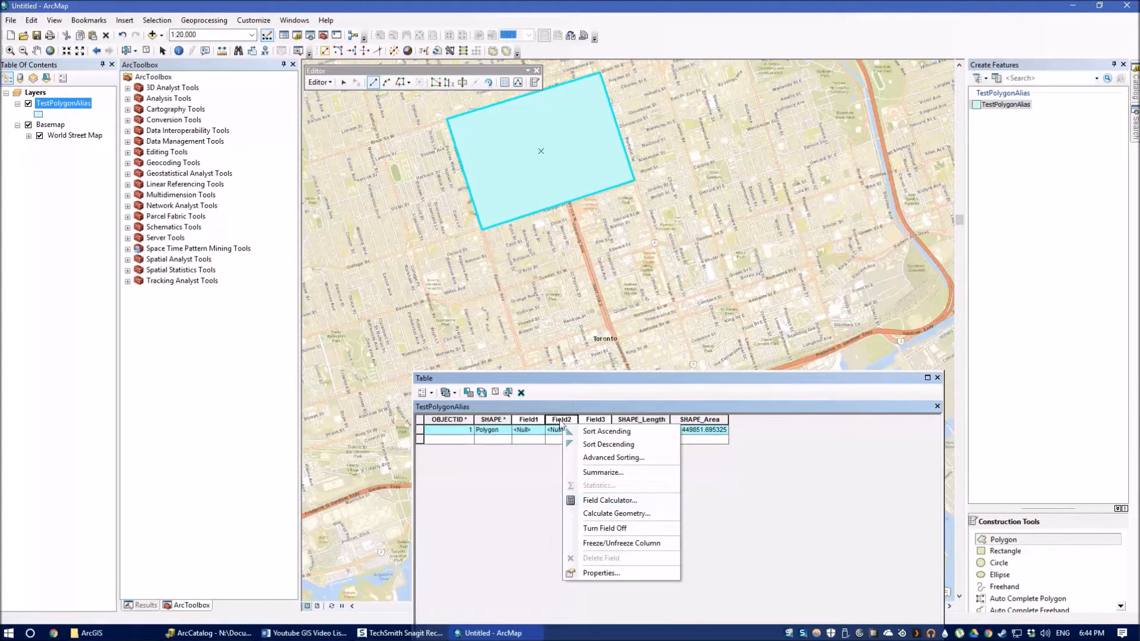
{"action": "left_click", "coordinate": [601, 573]}
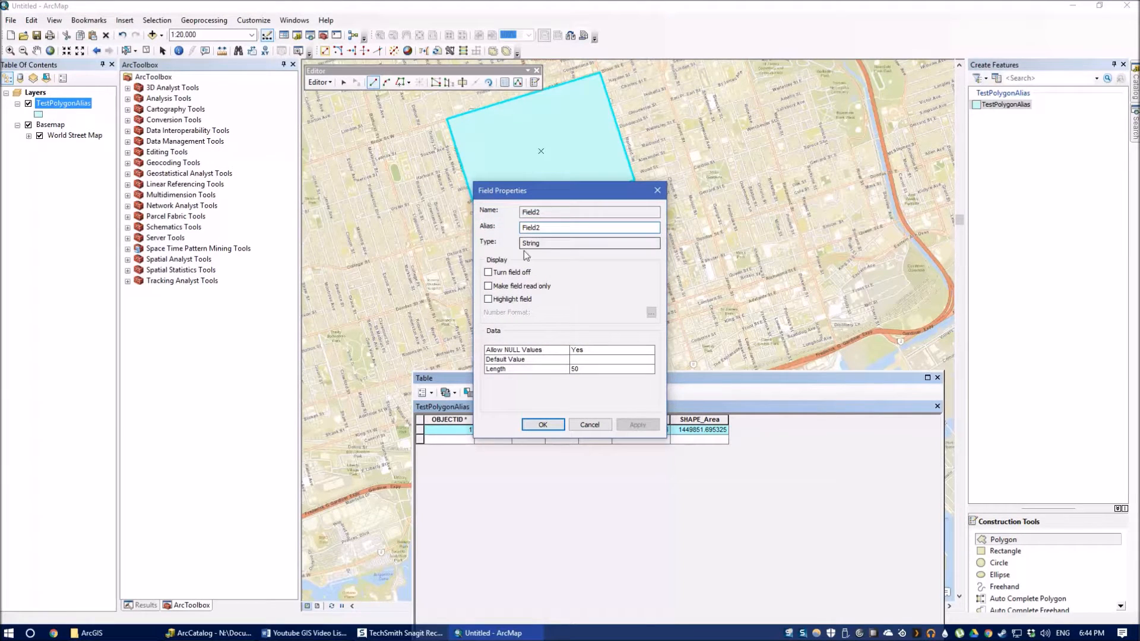
{"action": "left_click", "coordinate": [656, 190]}
{"action": "right_click", "coordinate": [530, 421]}
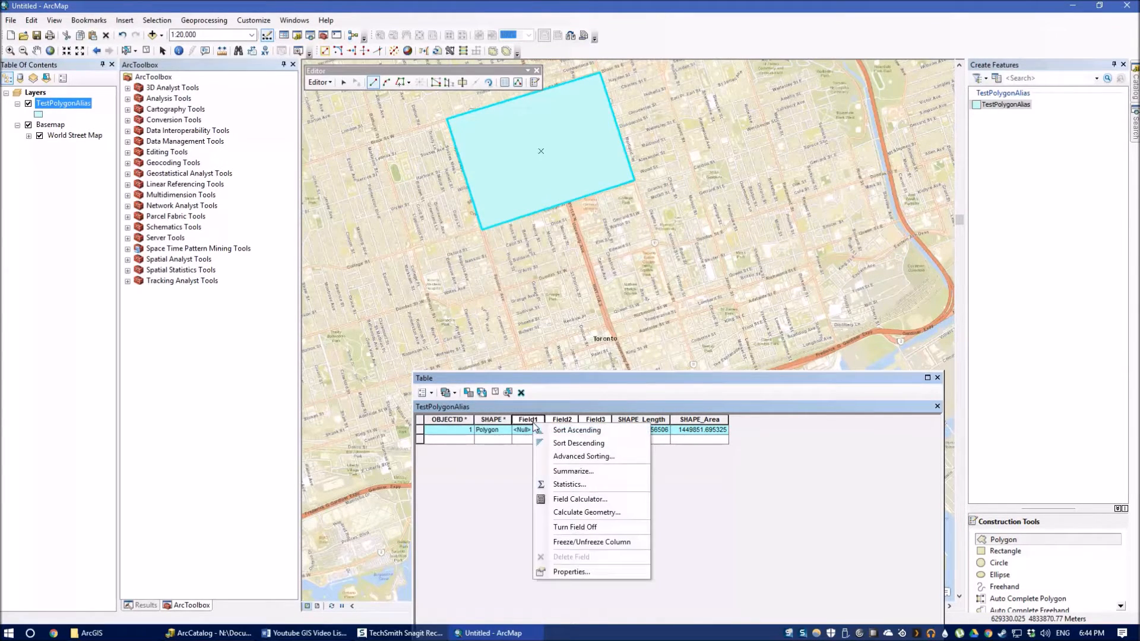
{"action": "left_click", "coordinate": [589, 573]}
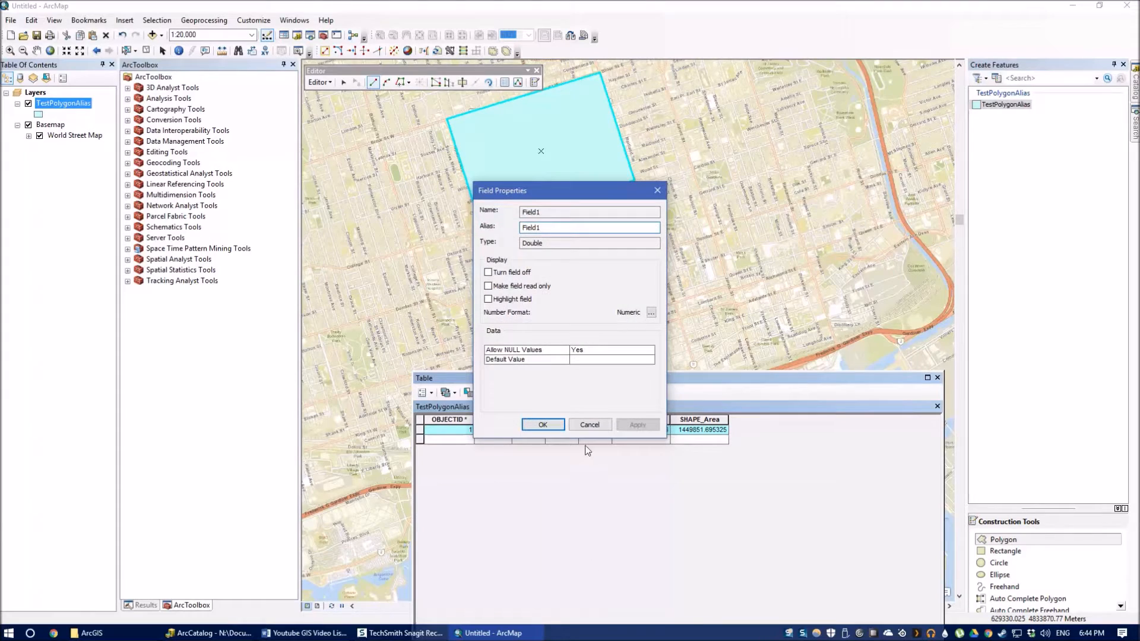
{"action": "left_click", "coordinate": [589, 425]}
Use the Field Calculator to fill Field1 with SHAPE_Length divided by 1000, and widen the Field1 column
{"action": "right_click", "coordinate": [528, 421]}
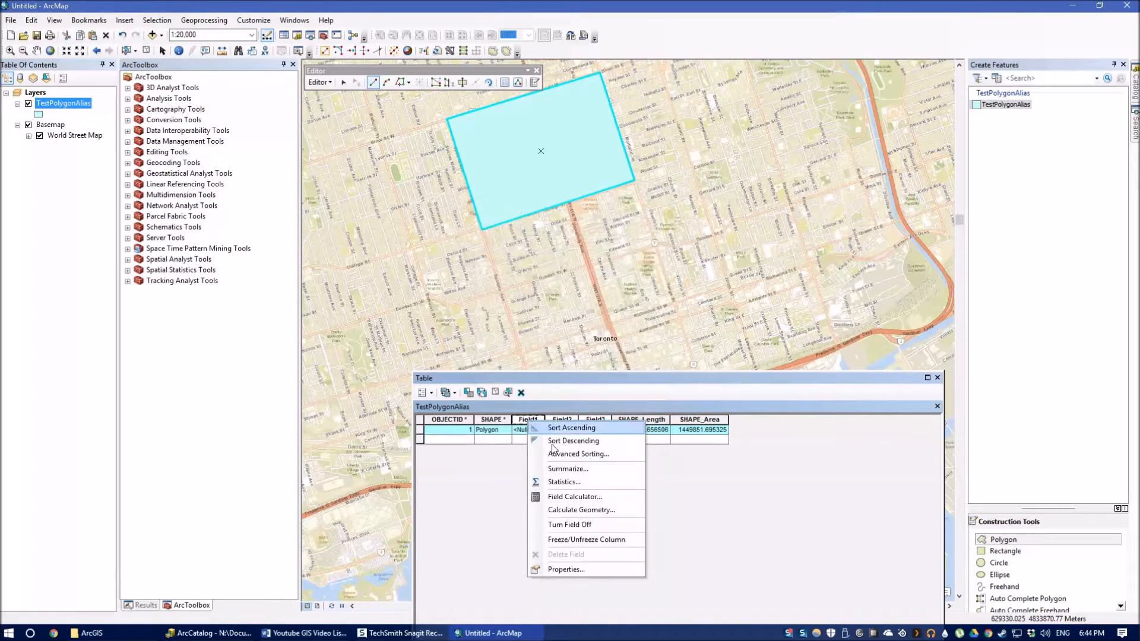
{"action": "left_click", "coordinate": [589, 500]}
{"action": "left_click_drag", "start_coordinate": [560, 168], "coordinate": [279, 73]}
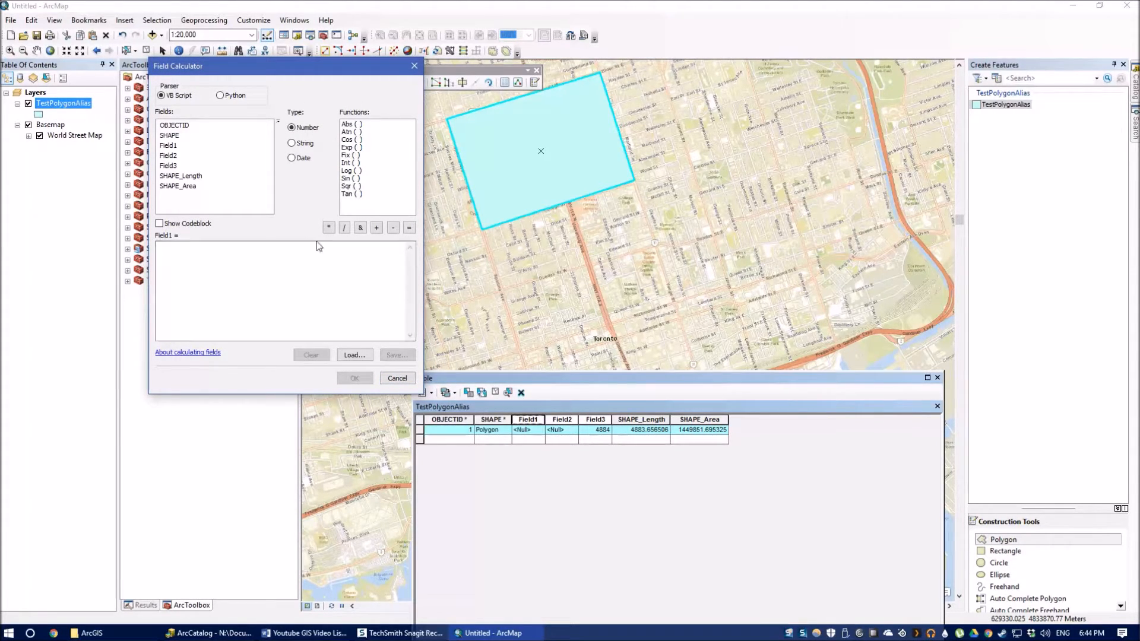
{"action": "left_click", "coordinate": [186, 176]}
{"action": "double_click", "coordinate": [186, 177]}
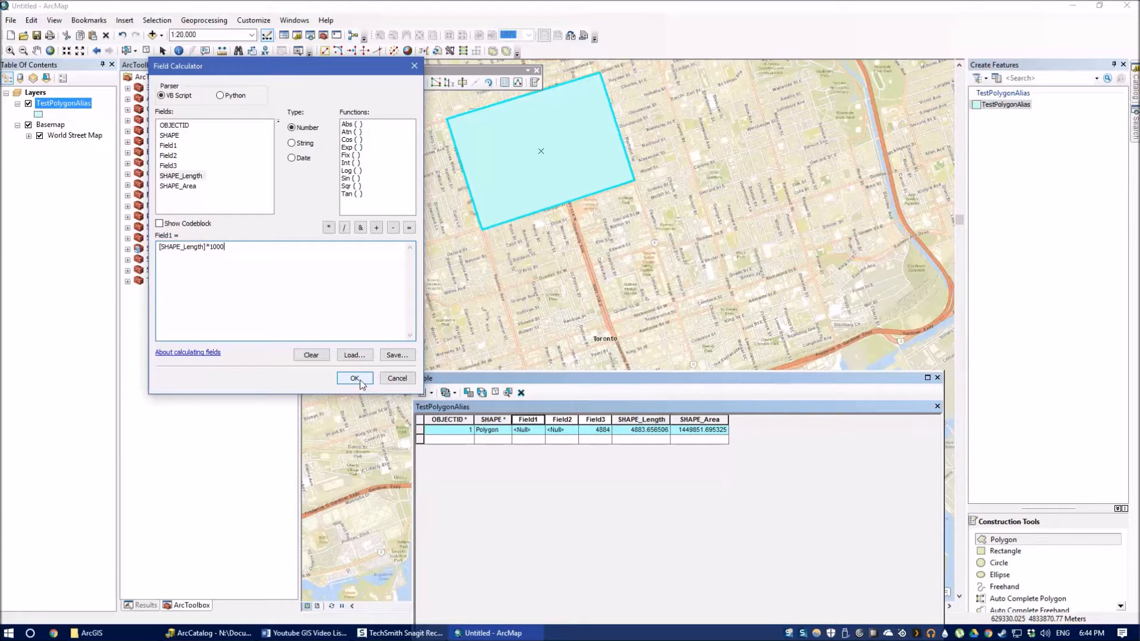
{"action": "left_click", "coordinate": [212, 246]}
{"action": "left_click", "coordinate": [355, 379]}
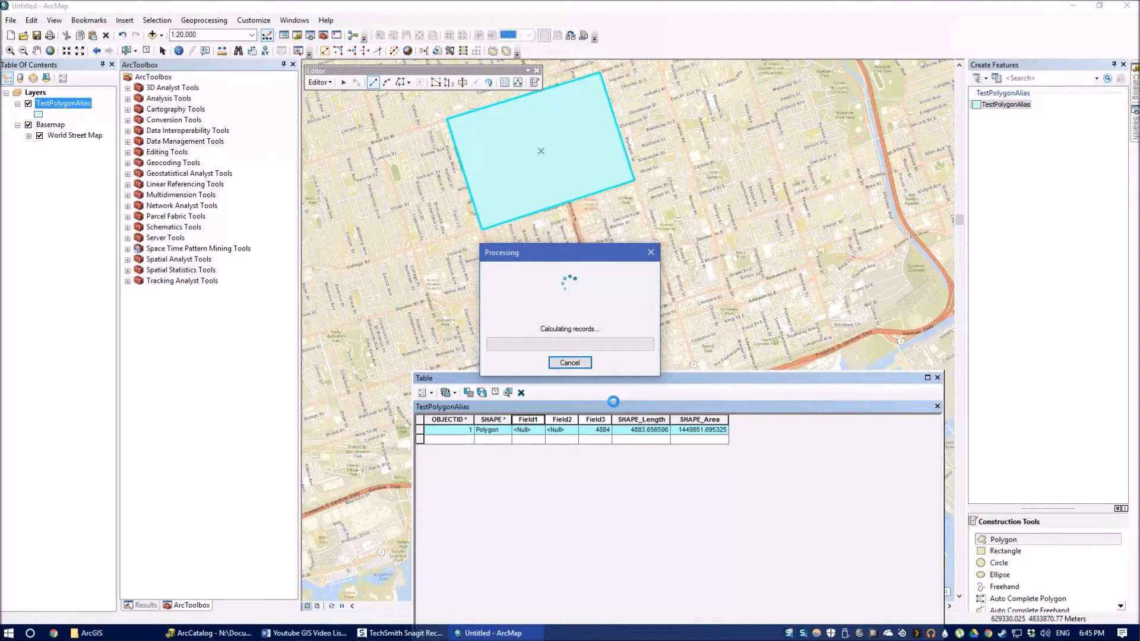
{"action": "left_click_drag", "start_coordinate": [545, 420], "coordinate": [569, 422]}
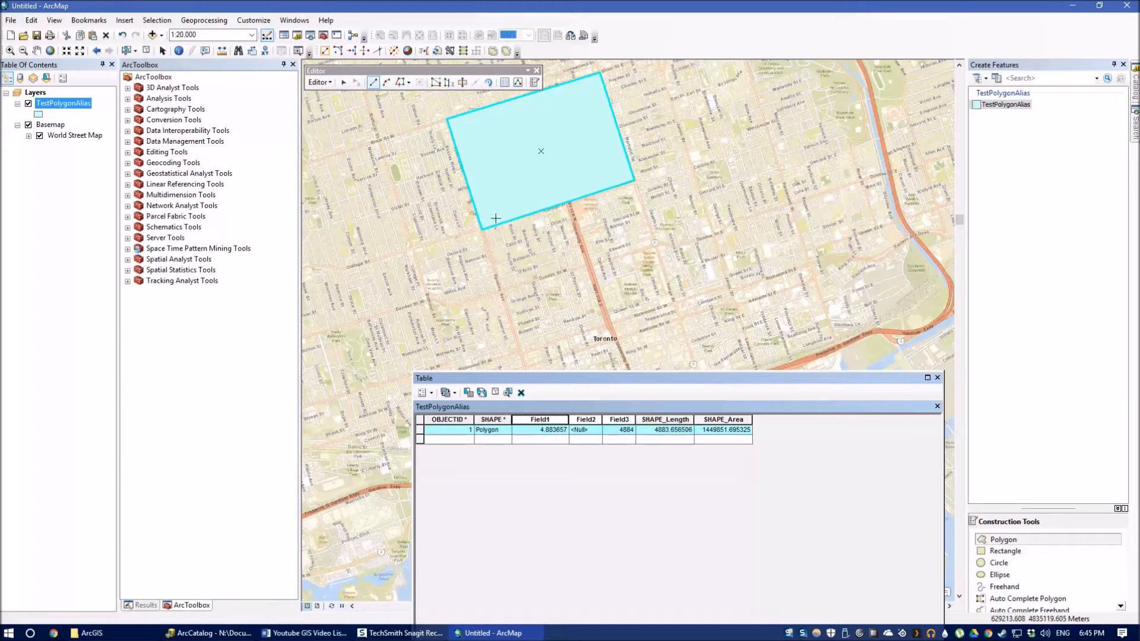
Save the edits made to the TestPolygonAlias layer and stop the edit session
{"action": "left_click_drag", "start_coordinate": [510, 380], "coordinate": [439, 285]}
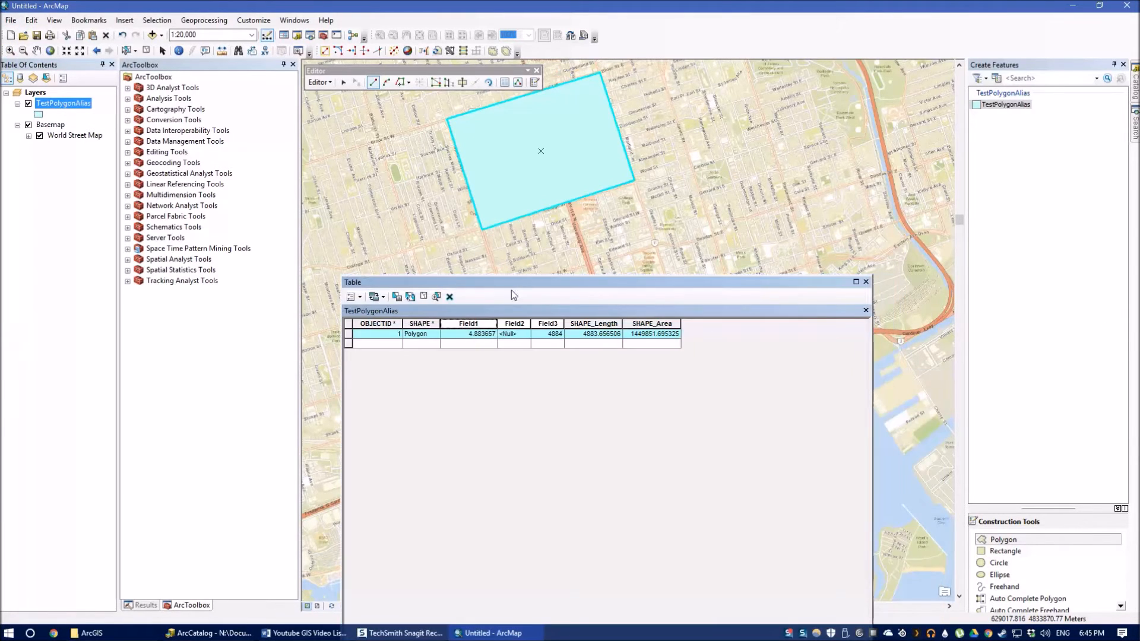
{"action": "left_click", "coordinate": [318, 82]}
{"action": "left_click", "coordinate": [341, 123]}
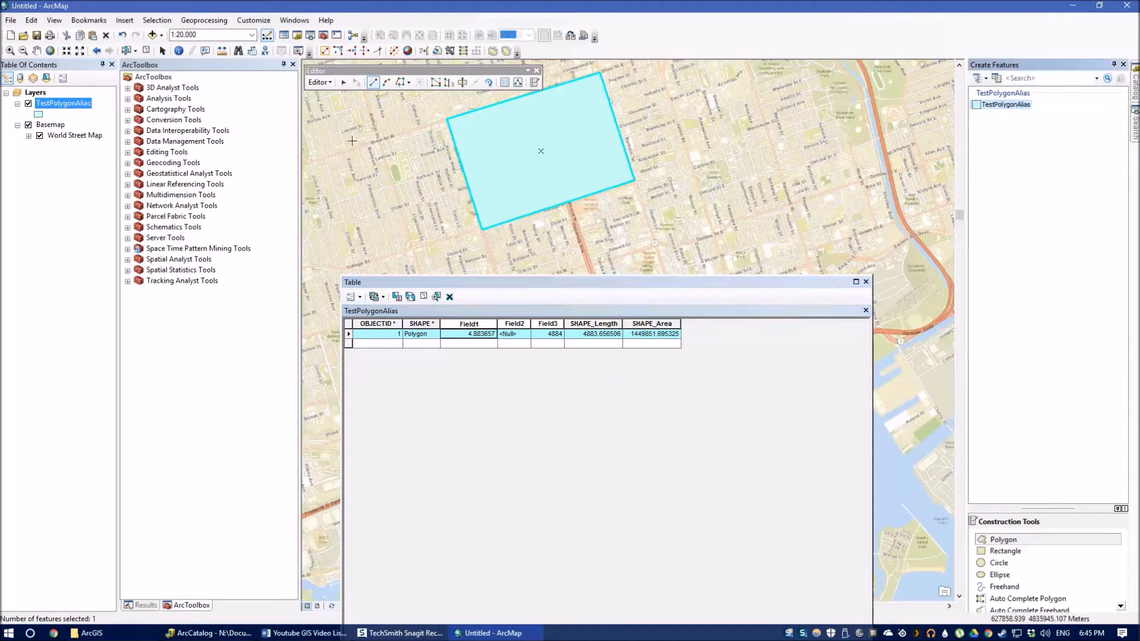
{"action": "left_click", "coordinate": [319, 81]}
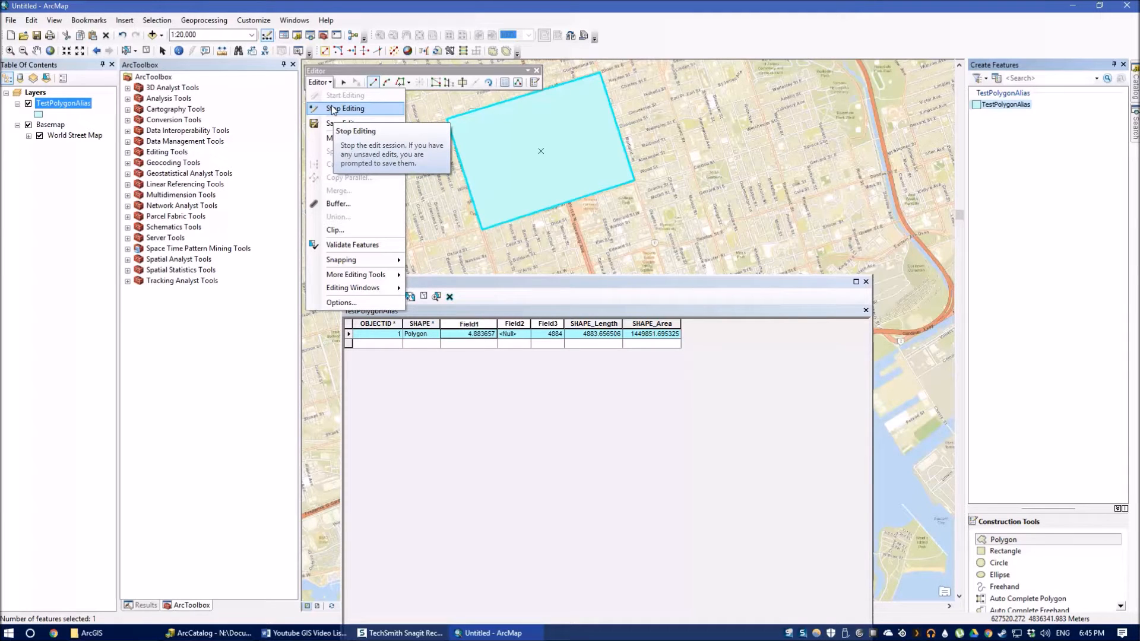
{"action": "left_click", "coordinate": [571, 301]}
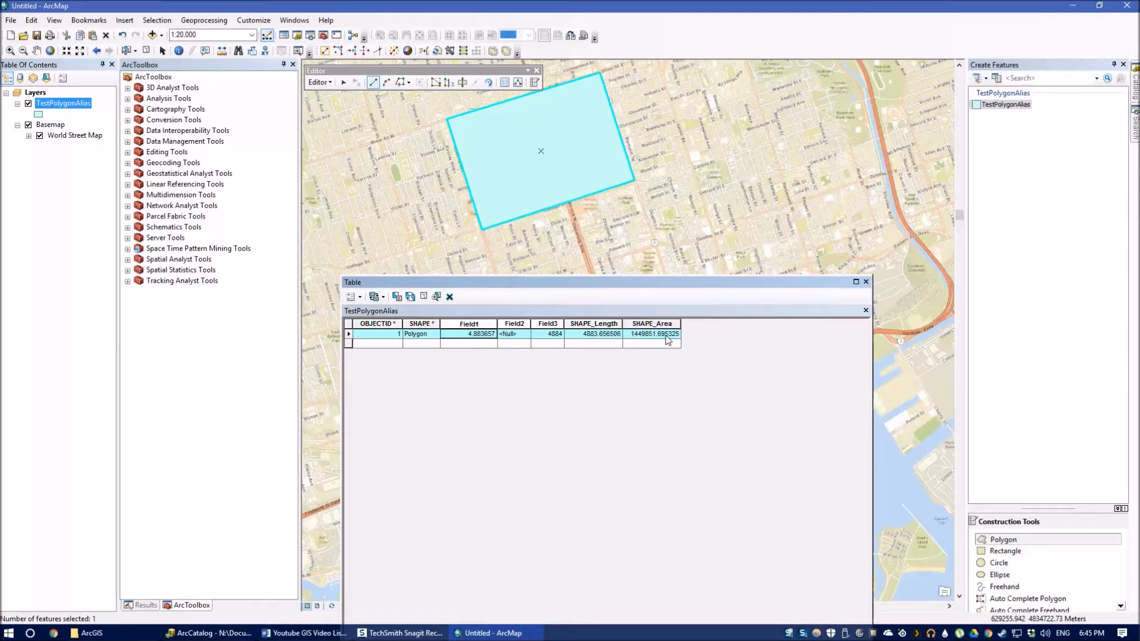
{"action": "left_click", "coordinate": [320, 82]}
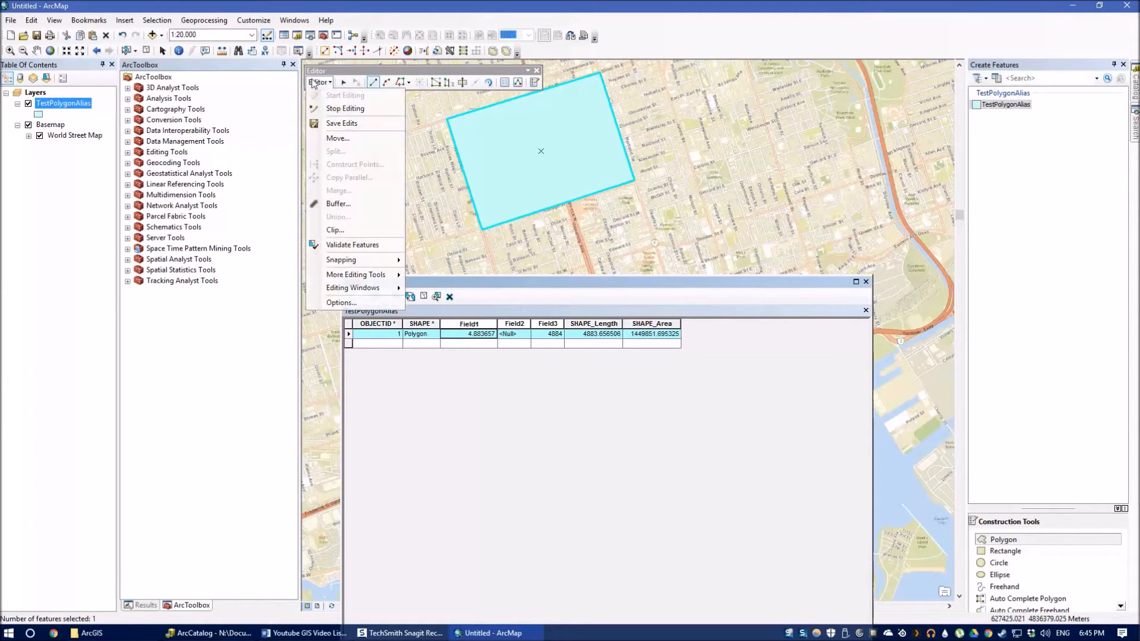
{"action": "left_click", "coordinate": [334, 109]}
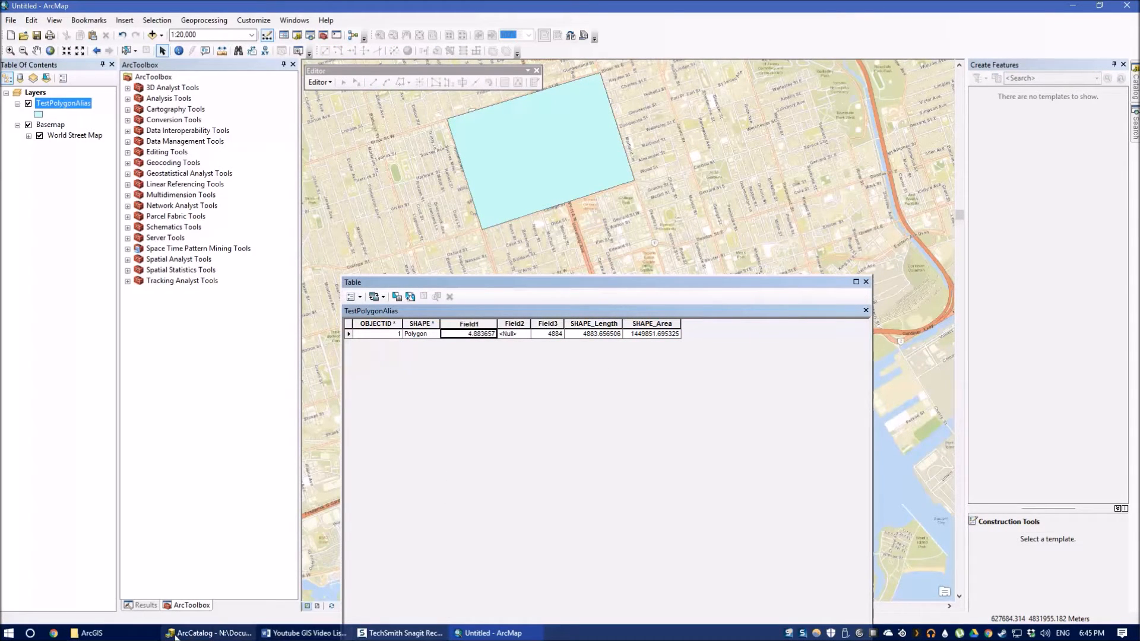
Switch to ArcCatalog, add the TestPolygon.shp shapefile to the Layers data frame in ArcMap, and open its attribute table
{"action": "mouse_move", "coordinate": [182, 634]}
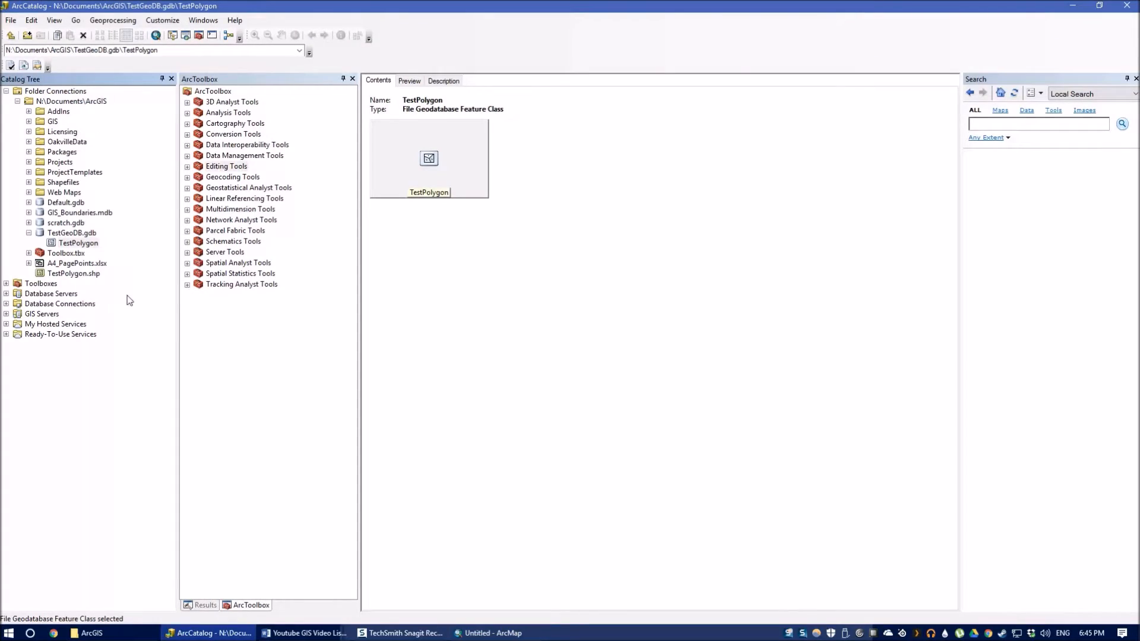
{"action": "left_click", "coordinate": [87, 274]}
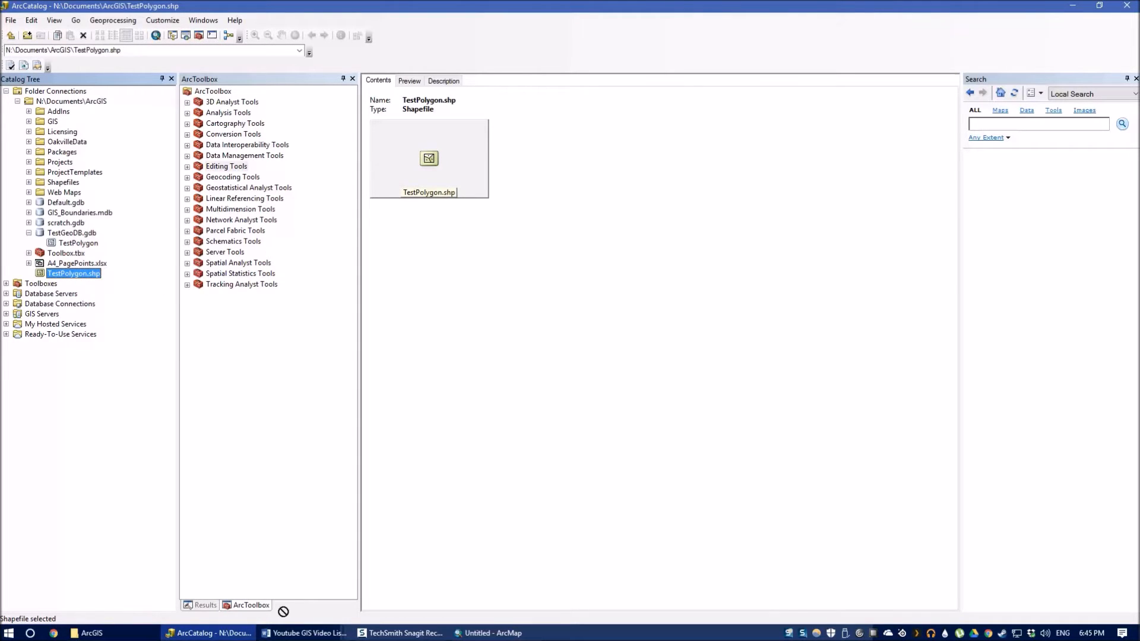
{"action": "left_click_drag", "start_coordinate": [276, 635], "coordinate": [57, 90]}
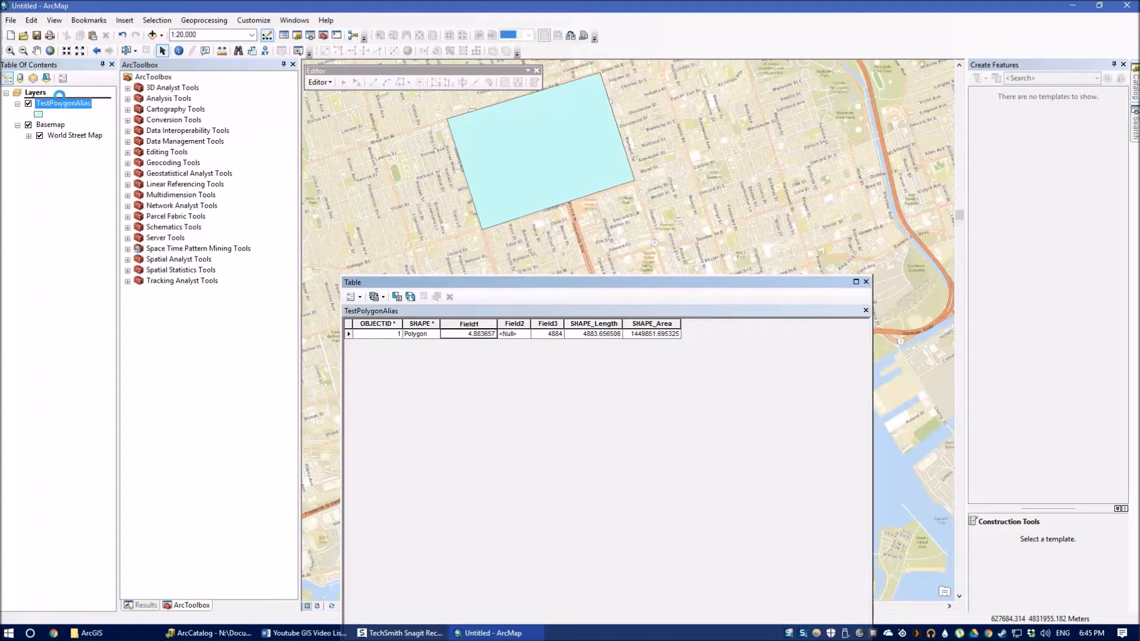
{"action": "right_click", "coordinate": [60, 104]}
{"action": "left_click", "coordinate": [103, 141]}
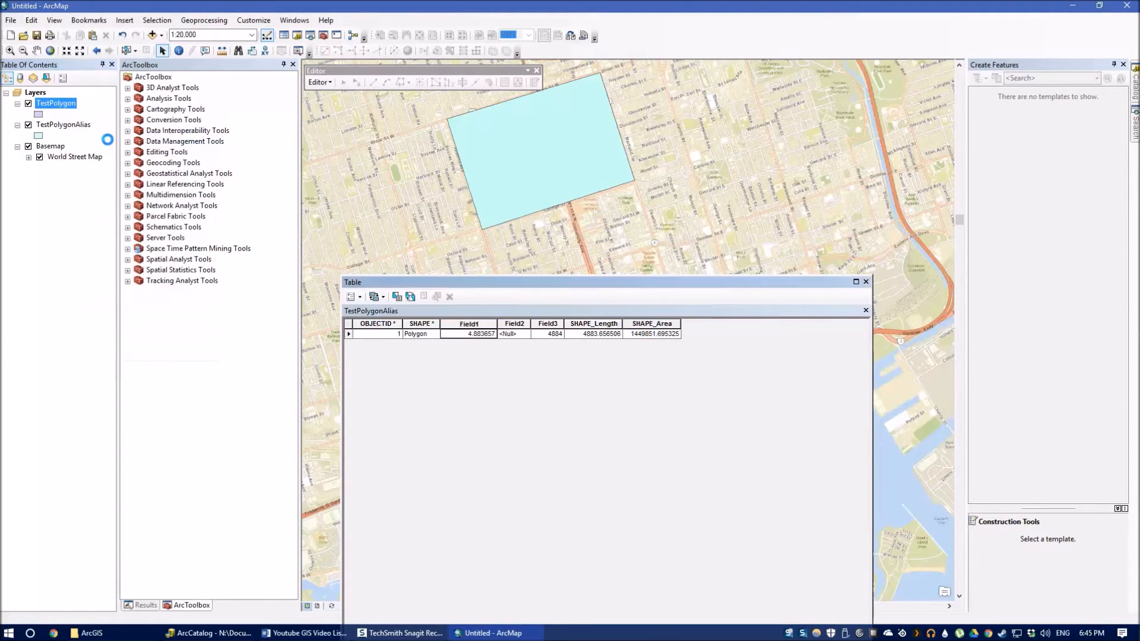
Add a Long Integer field named TestField1 to the TestPolygon attribute table
{"action": "left_click", "coordinate": [360, 297]}
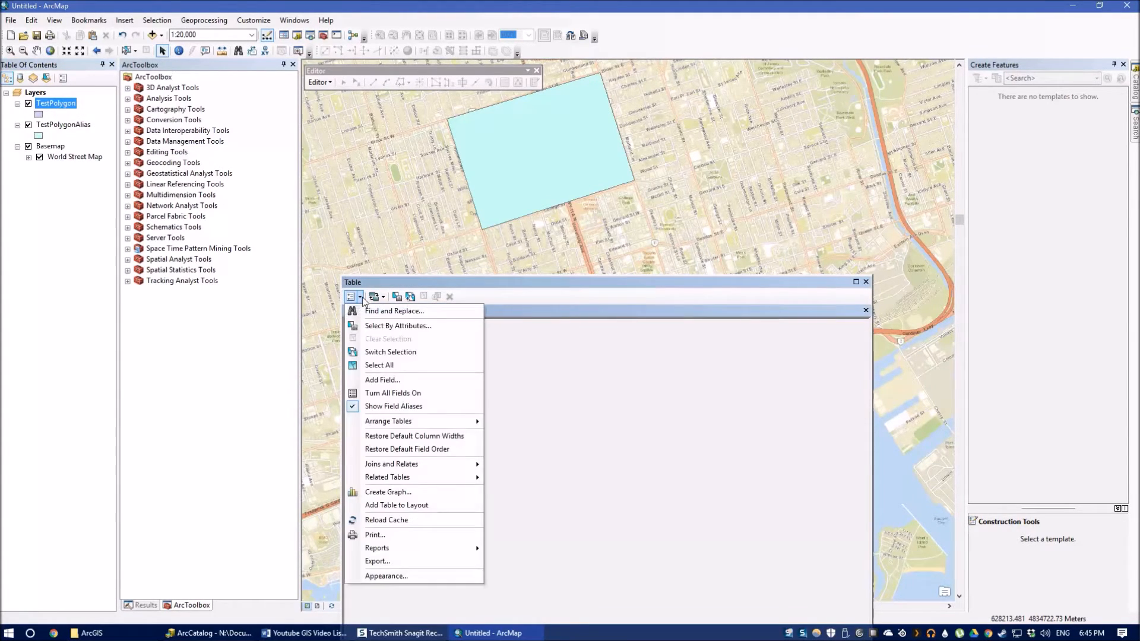
{"action": "left_click", "coordinate": [414, 379]}
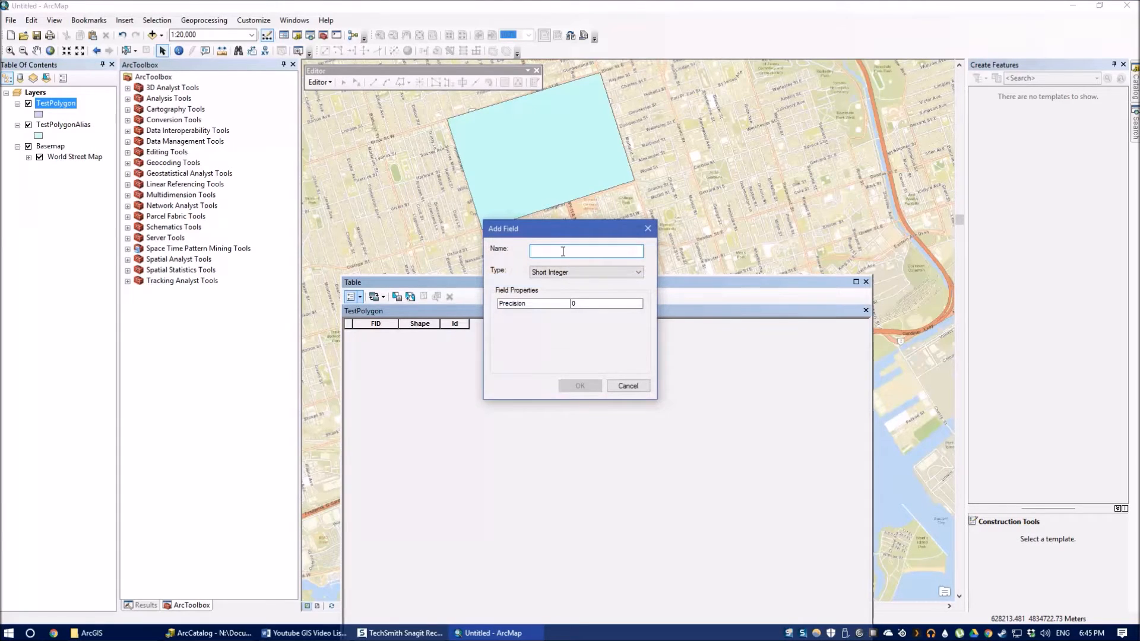
{"action": "type", "text": "TestField1"}
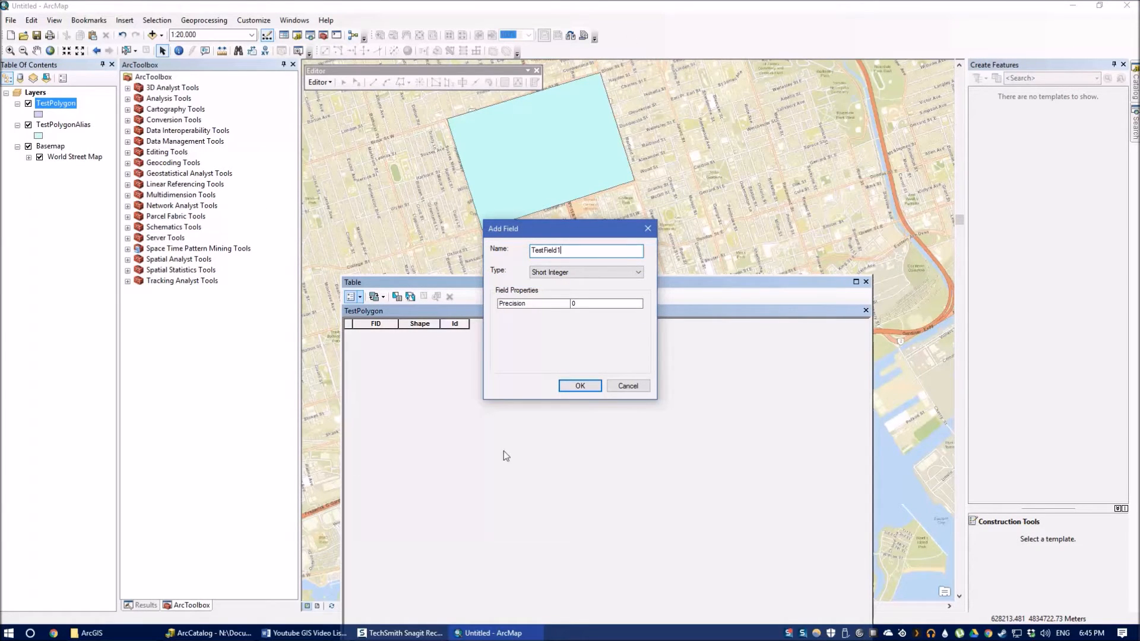
{"action": "left_click", "coordinate": [564, 272]}
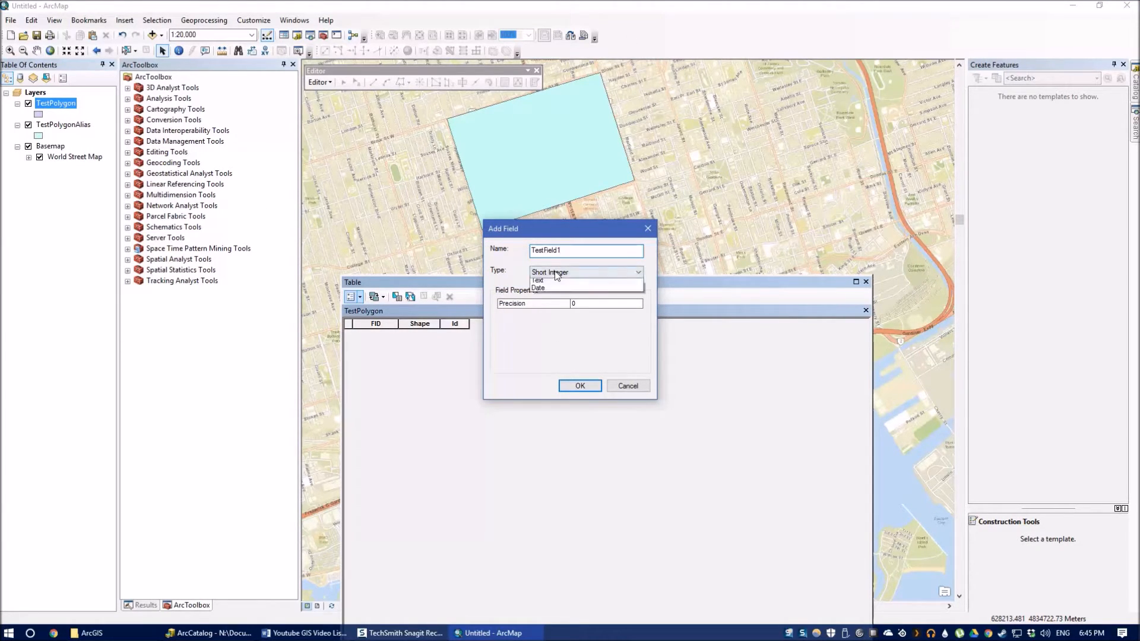
{"action": "left_click", "coordinate": [563, 291]}
{"action": "left_click", "coordinate": [580, 386]}
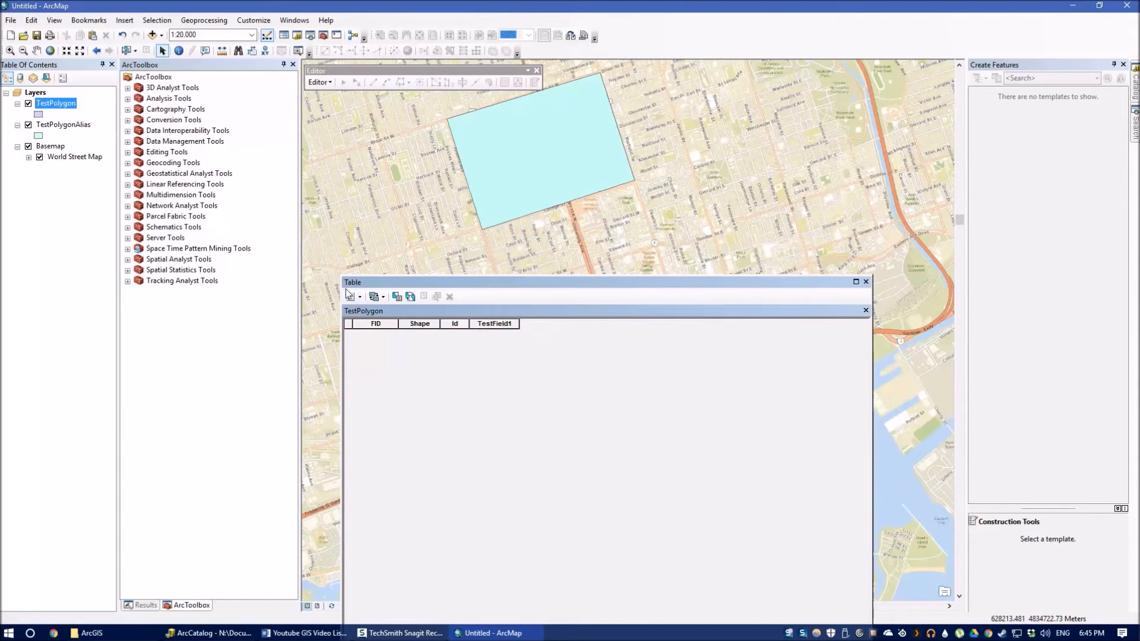
Add a Double field named TestField2 to the TestPolygon attribute table
{"action": "left_click", "coordinate": [350, 295]}
{"action": "left_click", "coordinate": [416, 381]}
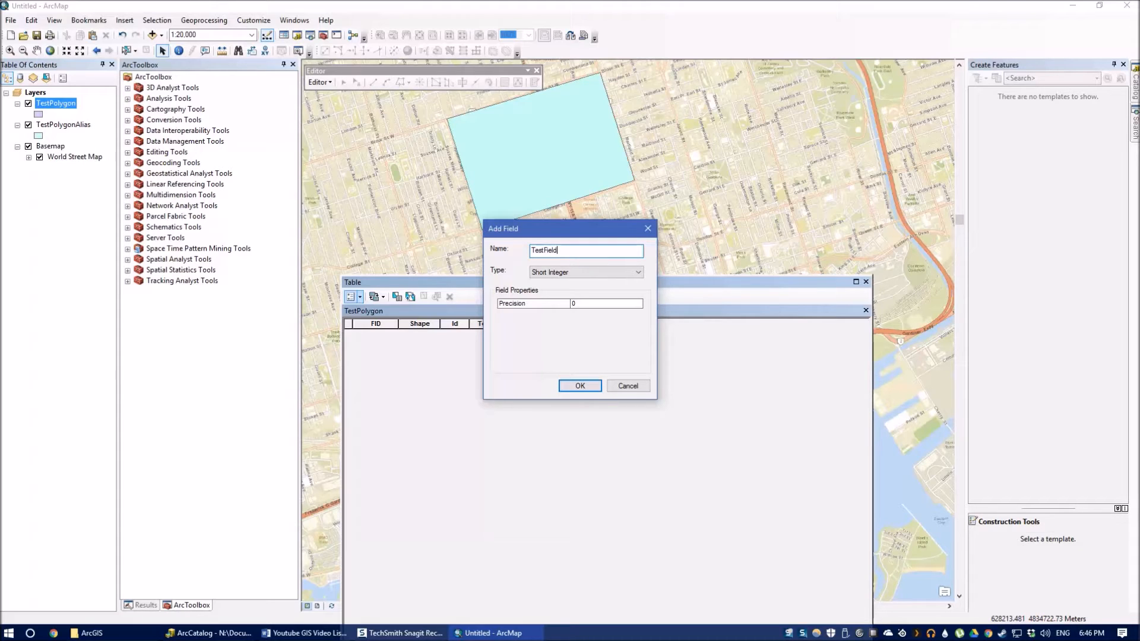
{"action": "left_click", "coordinate": [574, 270]}
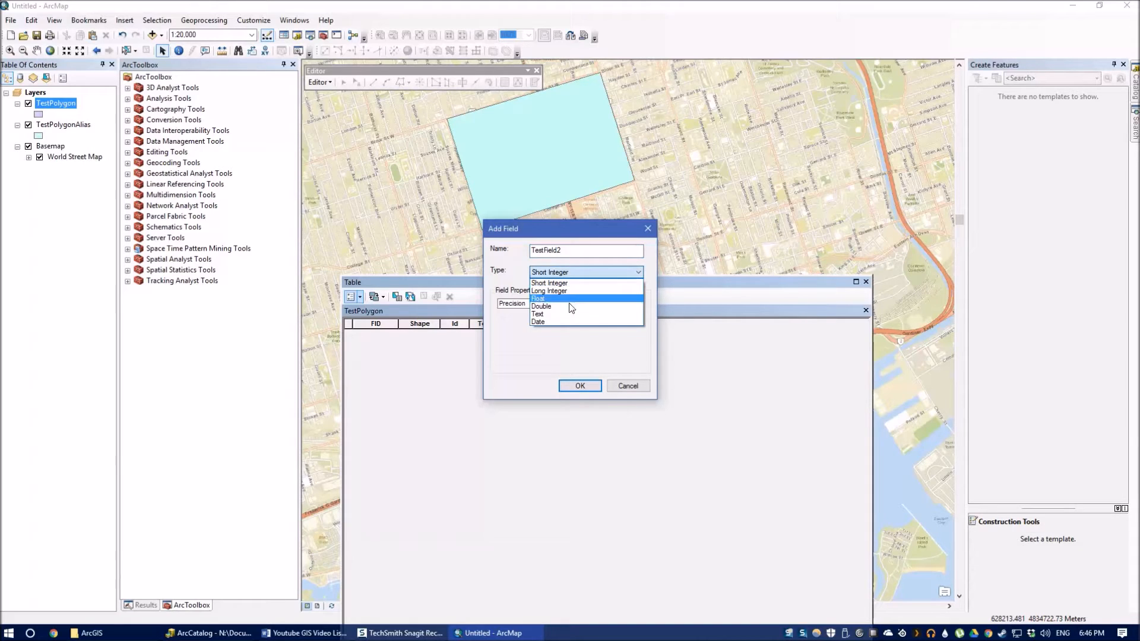
{"action": "left_click", "coordinate": [578, 306]}
{"action": "left_click", "coordinate": [593, 384]}
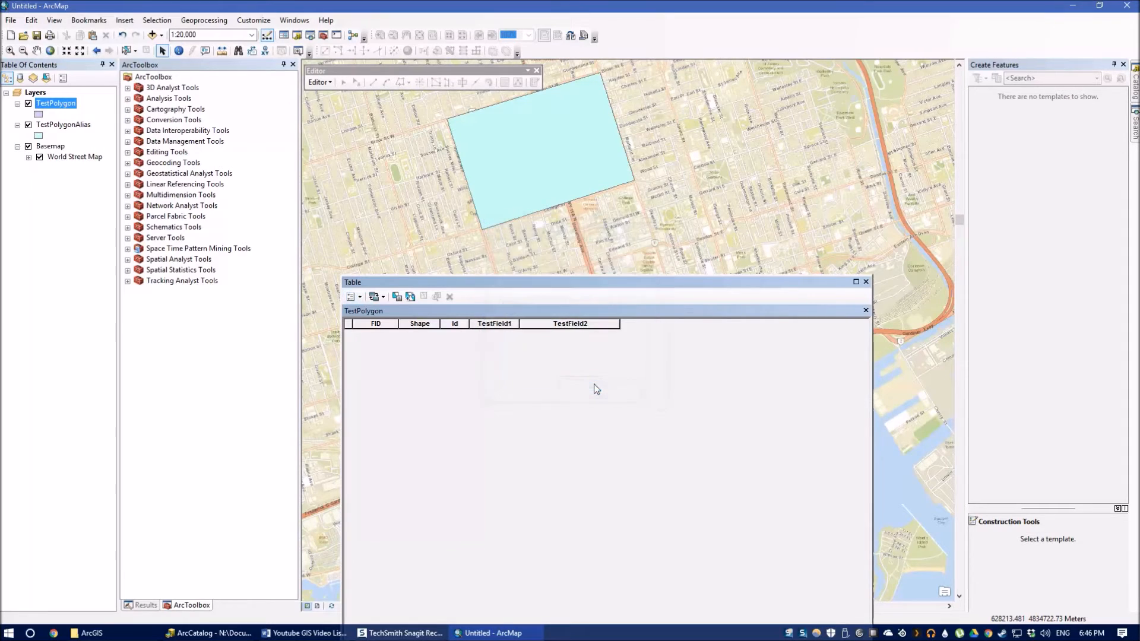
Start an edit session on the TestPolygon layer and choose its TestPolygon feature template
{"action": "left_click_drag", "start_coordinate": [513, 283], "coordinate": [569, 280]}
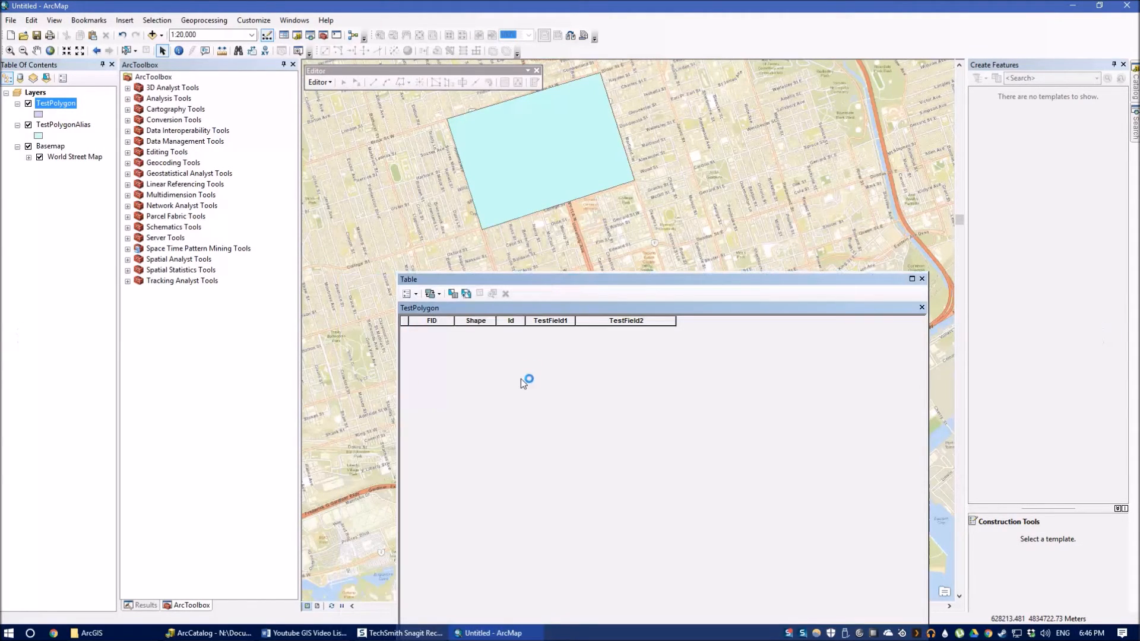
{"action": "right_click", "coordinate": [55, 103]}
{"action": "mouse_move", "coordinate": [148, 253]}
{"action": "left_click", "coordinate": [264, 254]}
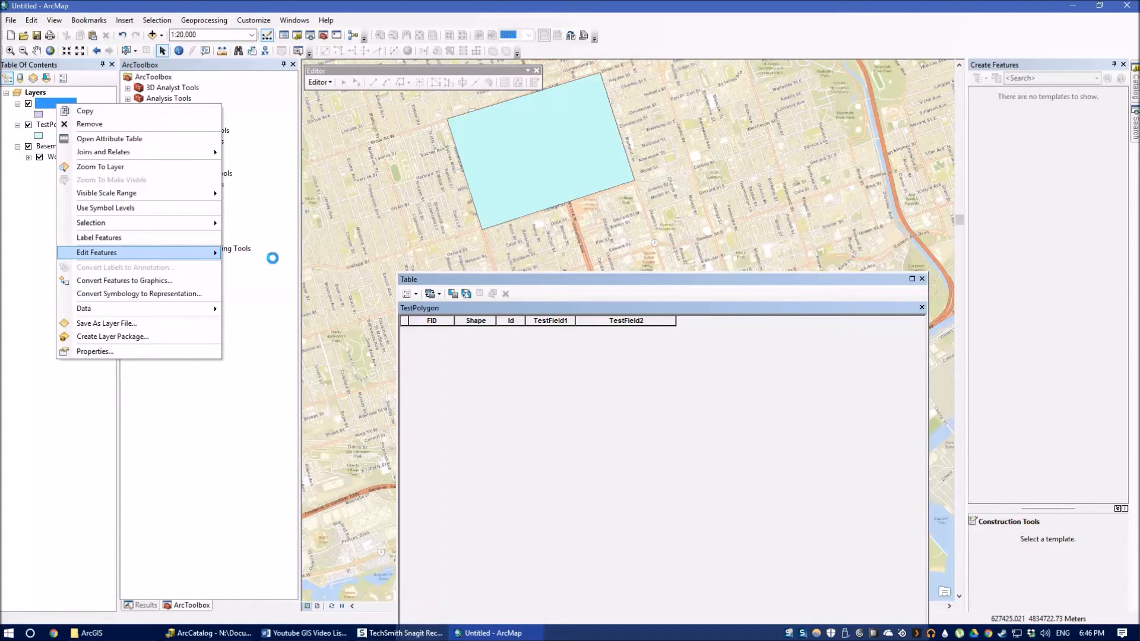
{"action": "left_click", "coordinate": [999, 104]}
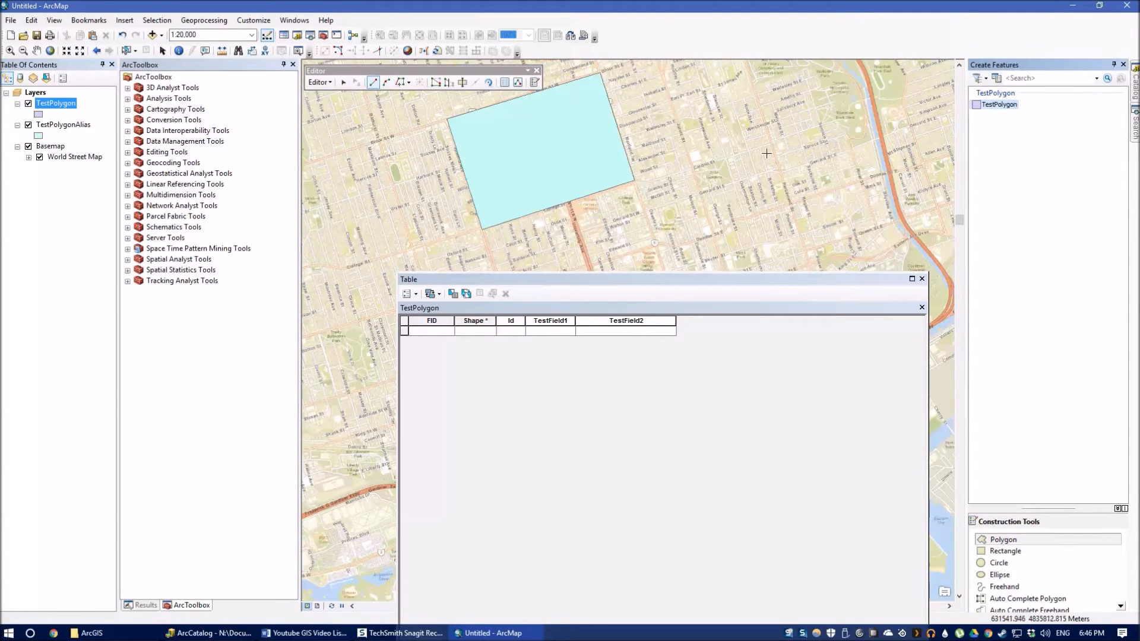
Draw an eight-vertex TestPolygon polygon along the streets east of the existing polygon, with a small notch in its southern edge
{"action": "left_click", "coordinate": [690, 159]}
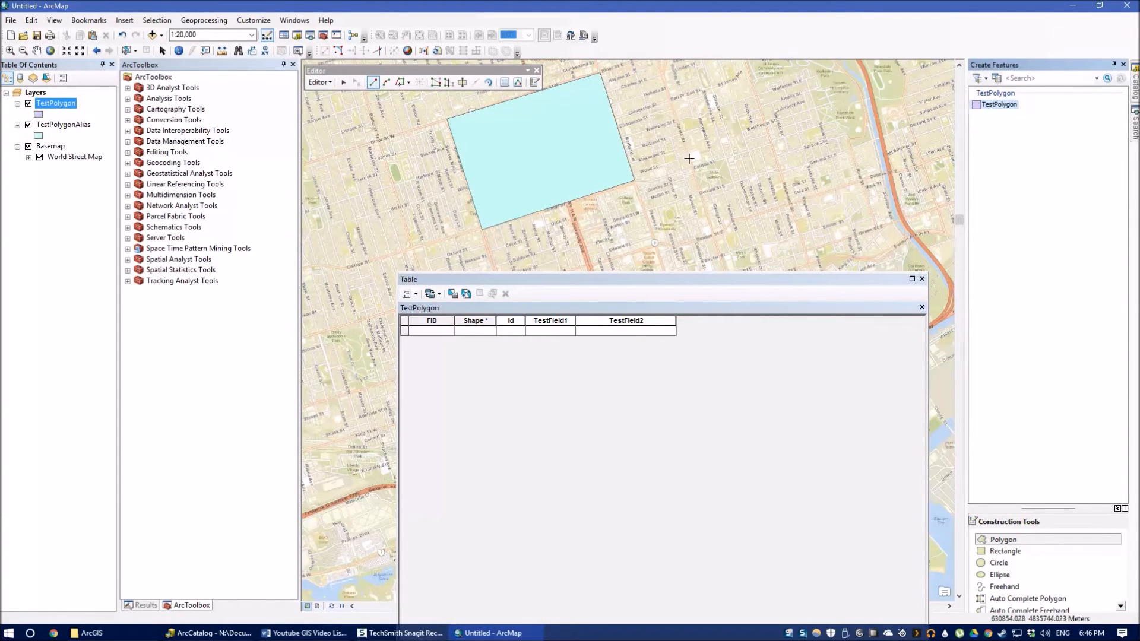
{"action": "left_click", "coordinate": [713, 235]}
{"action": "left_click", "coordinate": [727, 229]}
{"action": "left_click", "coordinate": [731, 221]}
{"action": "left_click", "coordinate": [742, 220]}
{"action": "left_click", "coordinate": [789, 205]}
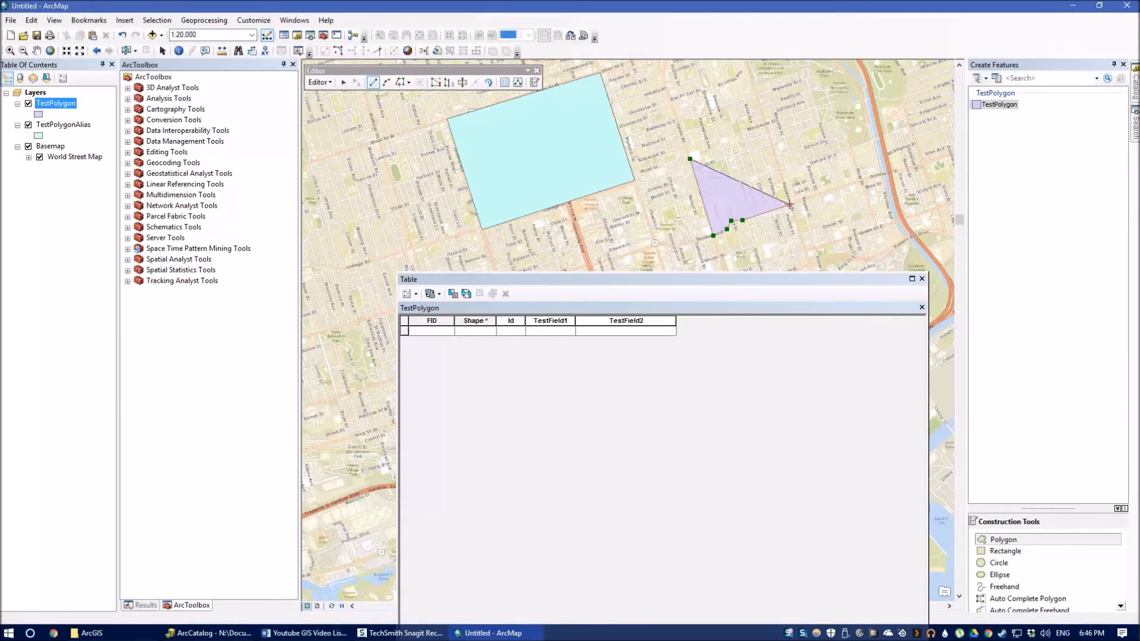
{"action": "left_click", "coordinate": [755, 93]}
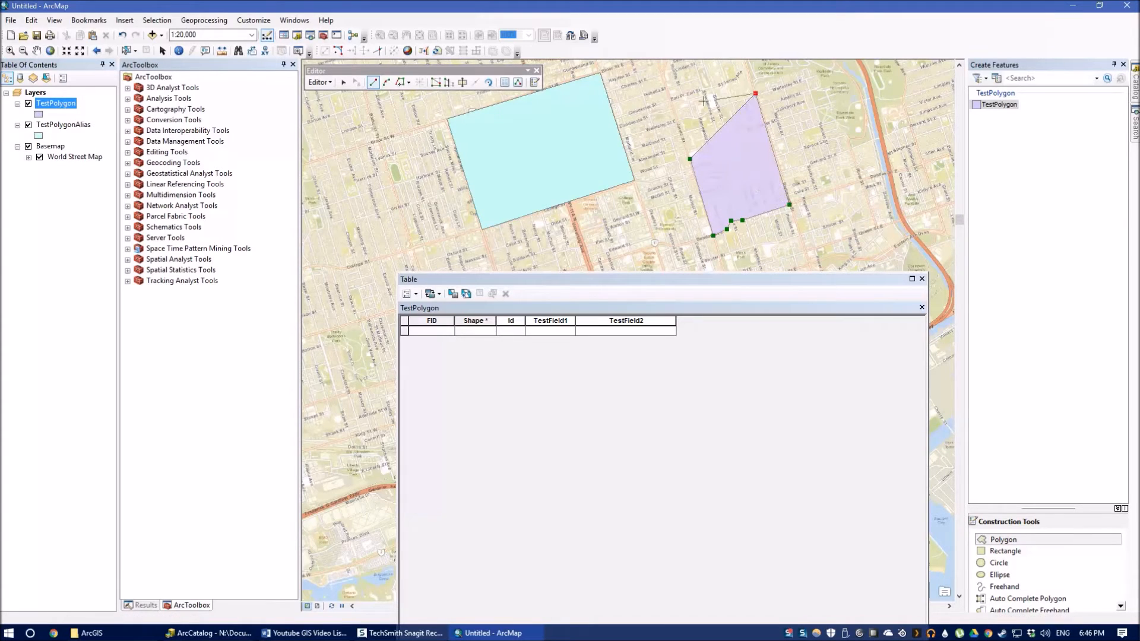
{"action": "double_click", "coordinate": [677, 120]}
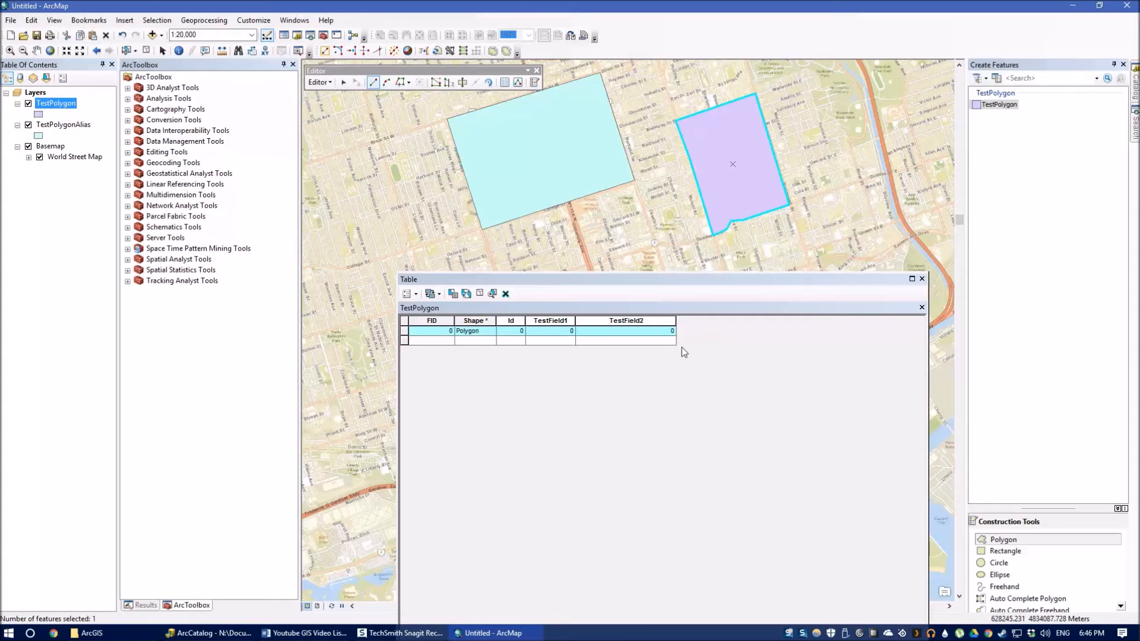
Calculate the selected polygon's area in square meters into TestField2, using the data source's coordinate system
{"action": "right_click", "coordinate": [599, 322]}
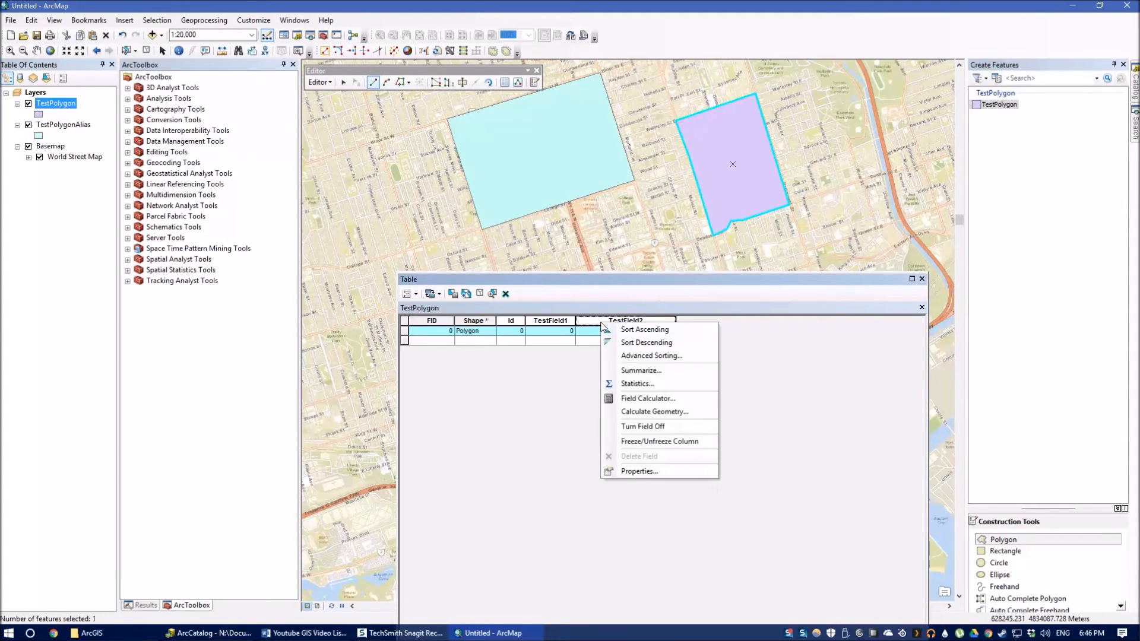
{"action": "left_click", "coordinate": [659, 411]}
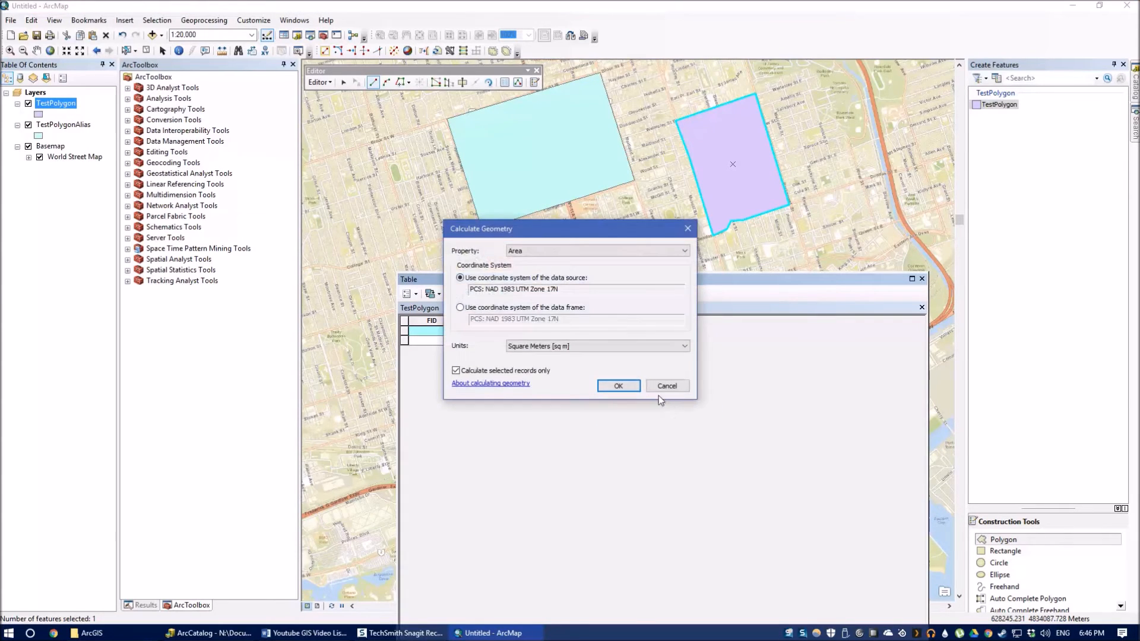
{"action": "left_click", "coordinate": [617, 387]}
Calculate the selected polygon's perimeter into TestField1, using the data source's coordinate system
{"action": "right_click", "coordinate": [538, 320]}
{"action": "left_click", "coordinate": [572, 409]}
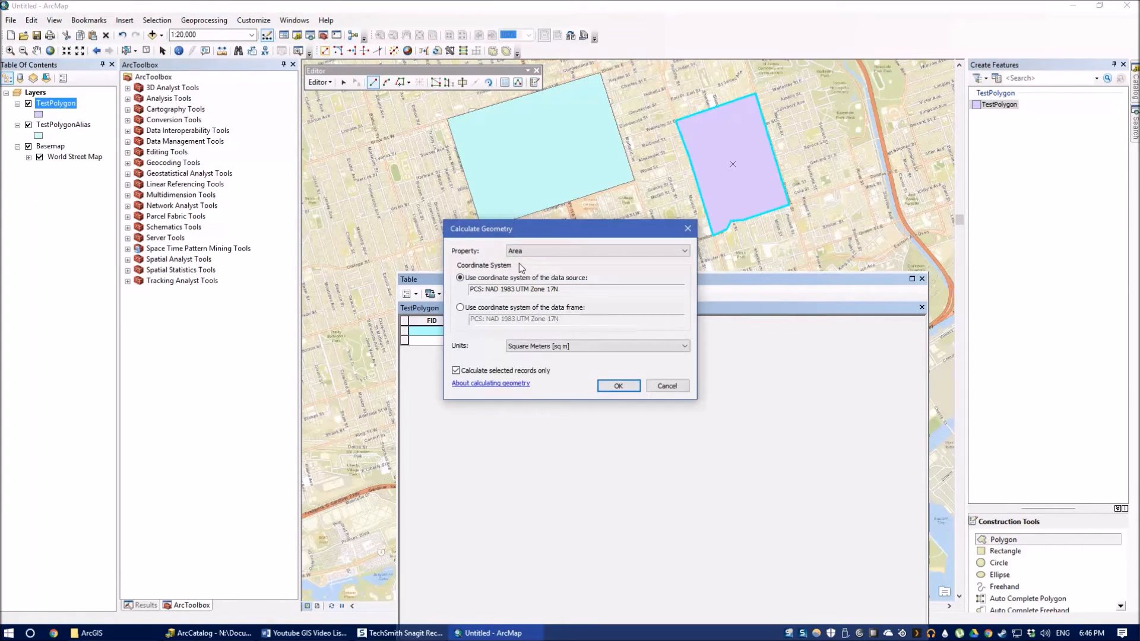
{"action": "left_click", "coordinate": [536, 248]}
{"action": "left_click", "coordinate": [537, 265]}
{"action": "left_click", "coordinate": [618, 385]}
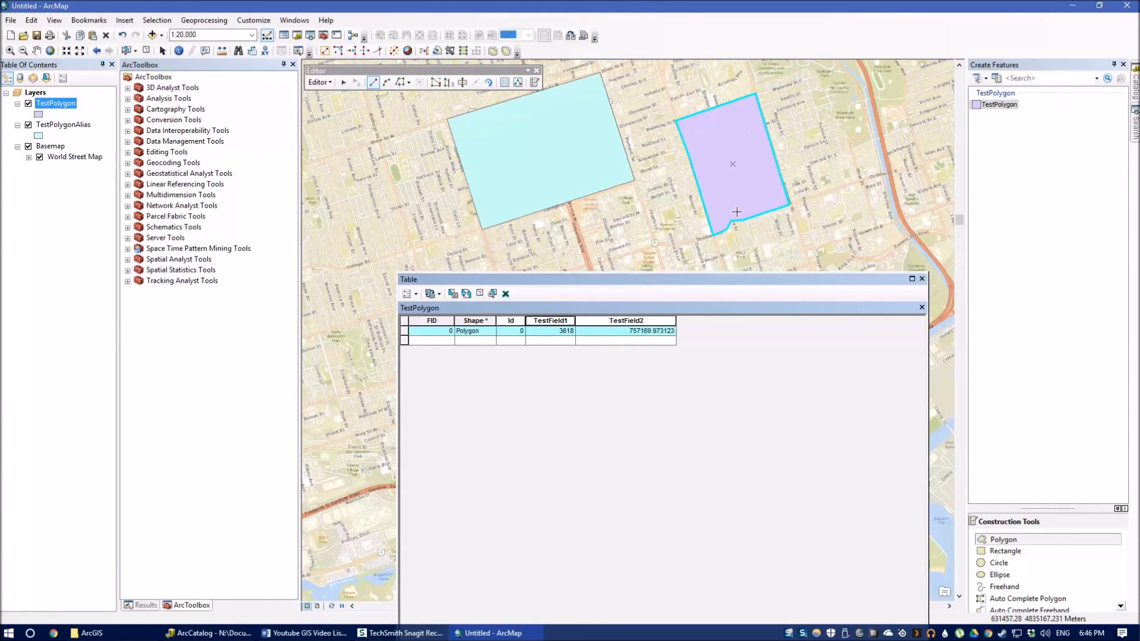
Examine the SHAPE_Length and SHAPE_Area fields in the TestPolygonAlias attribute table and close the table window
{"action": "right_click", "coordinate": [79, 126]}
{"action": "left_click", "coordinate": [101, 159]}
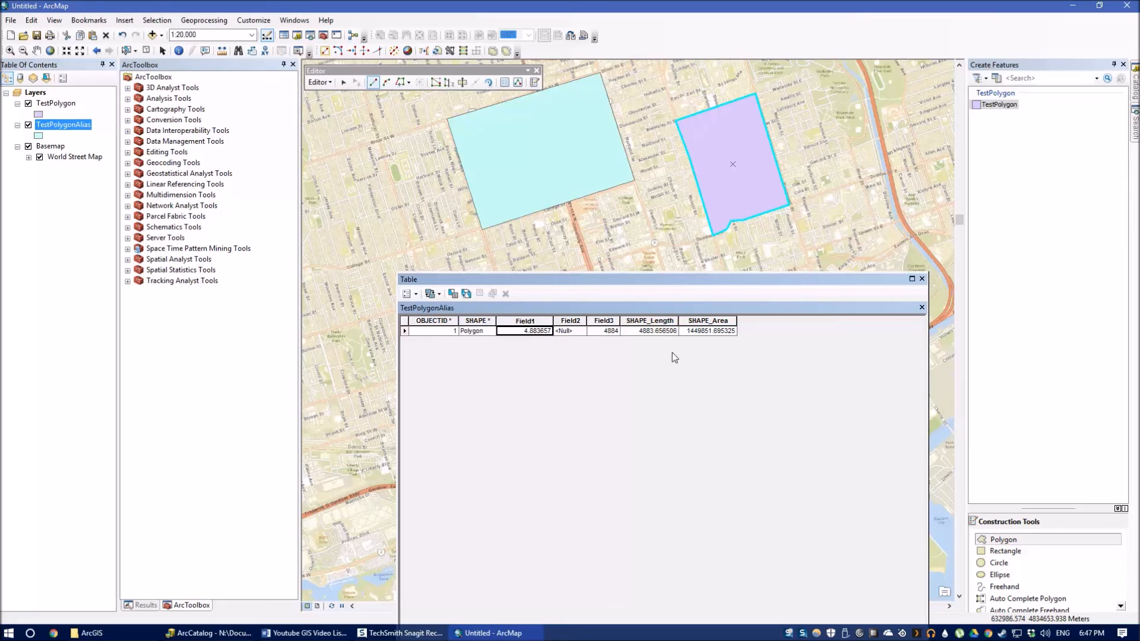
{"action": "left_click", "coordinate": [922, 279]}
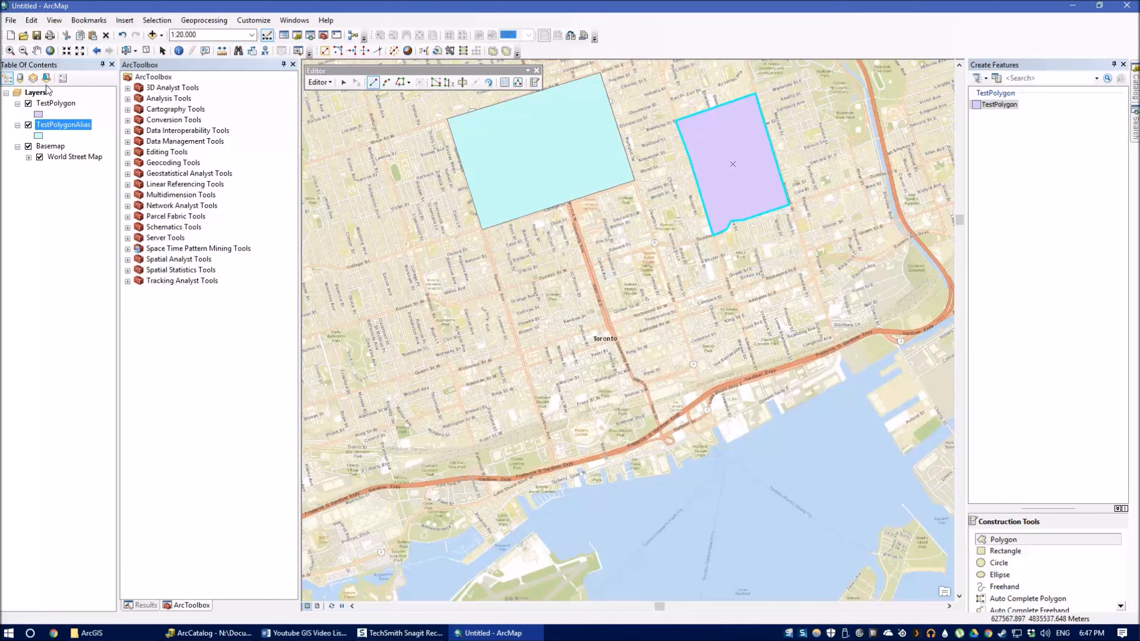
End the edit session without saving the edits and remove the TestPolygon layer from the map
{"action": "left_click", "coordinate": [319, 82]}
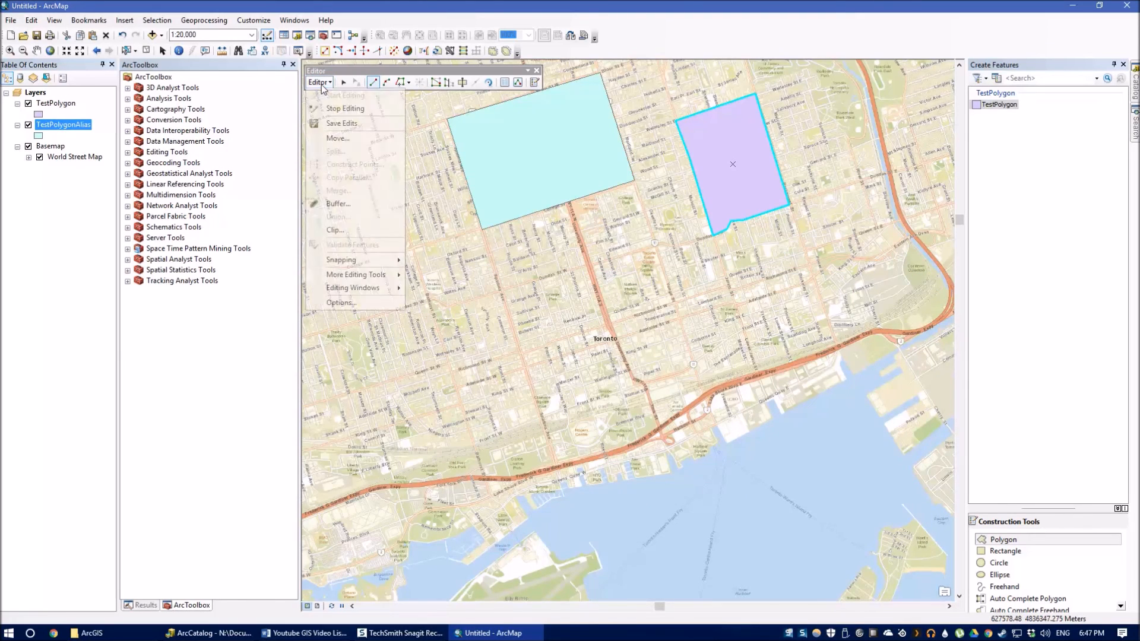
{"action": "left_click", "coordinate": [332, 108]}
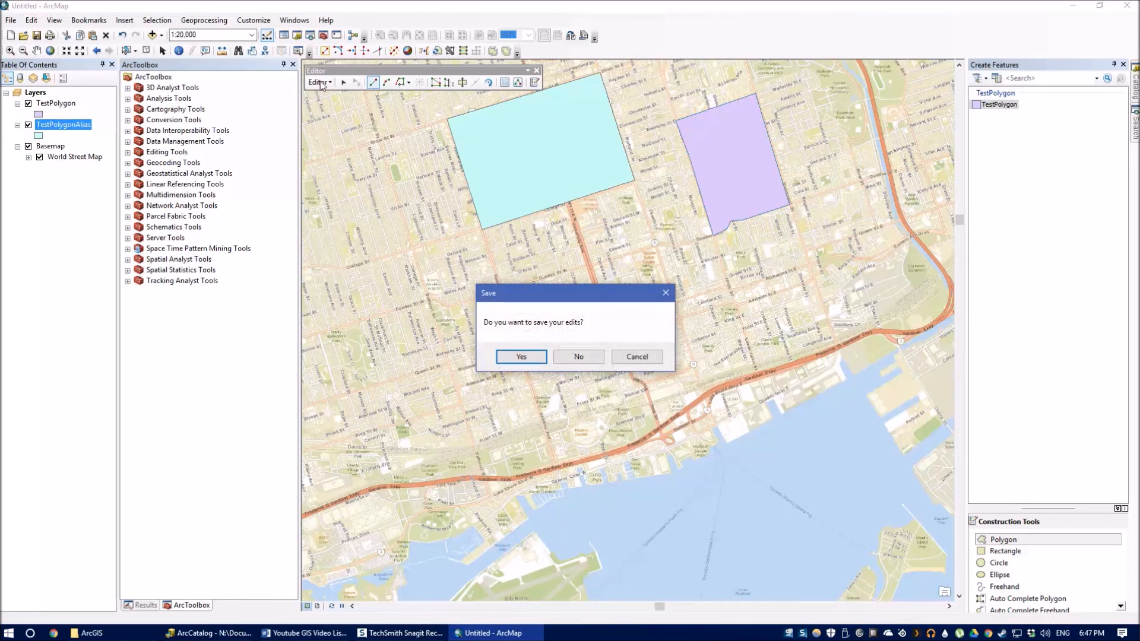
{"action": "left_click", "coordinate": [566, 355]}
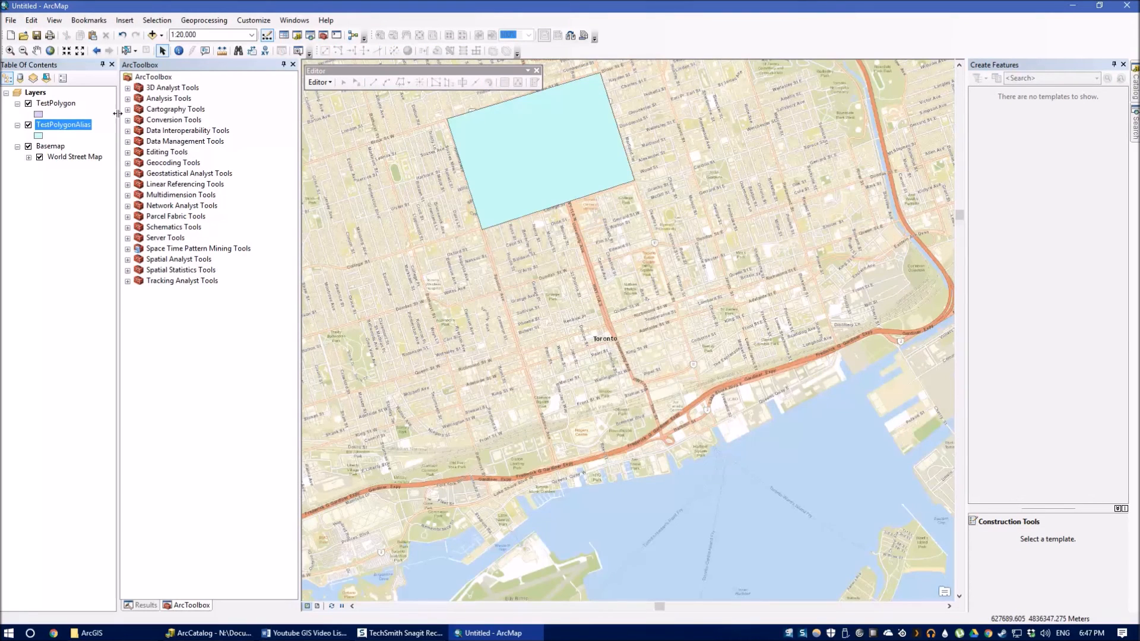
{"action": "right_click", "coordinate": [56, 104]}
{"action": "left_click", "coordinate": [119, 127]}
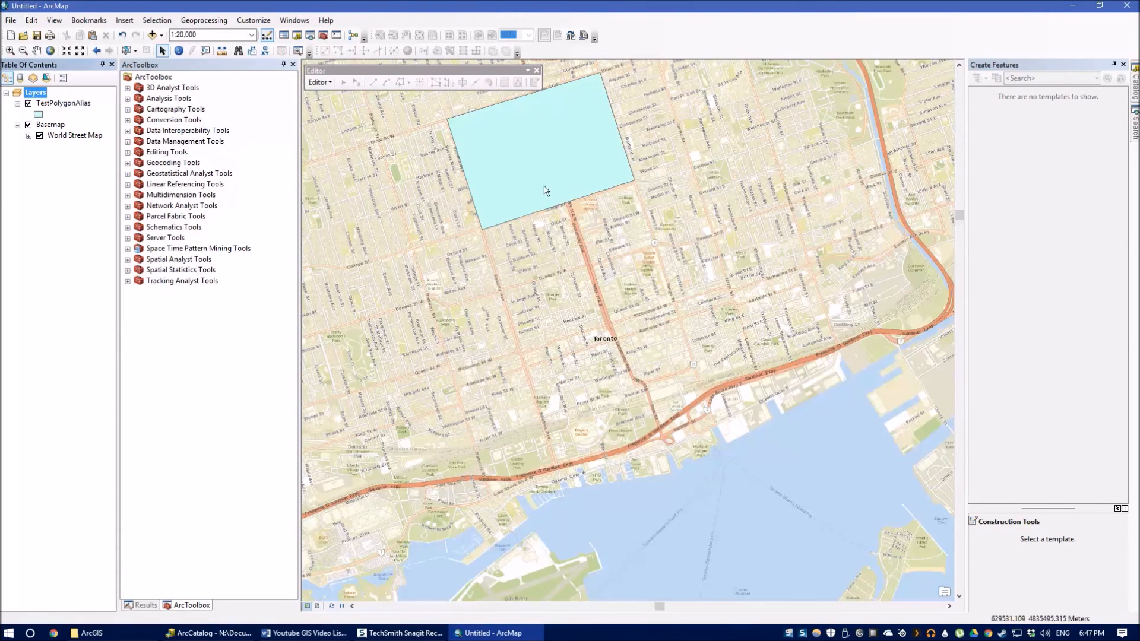